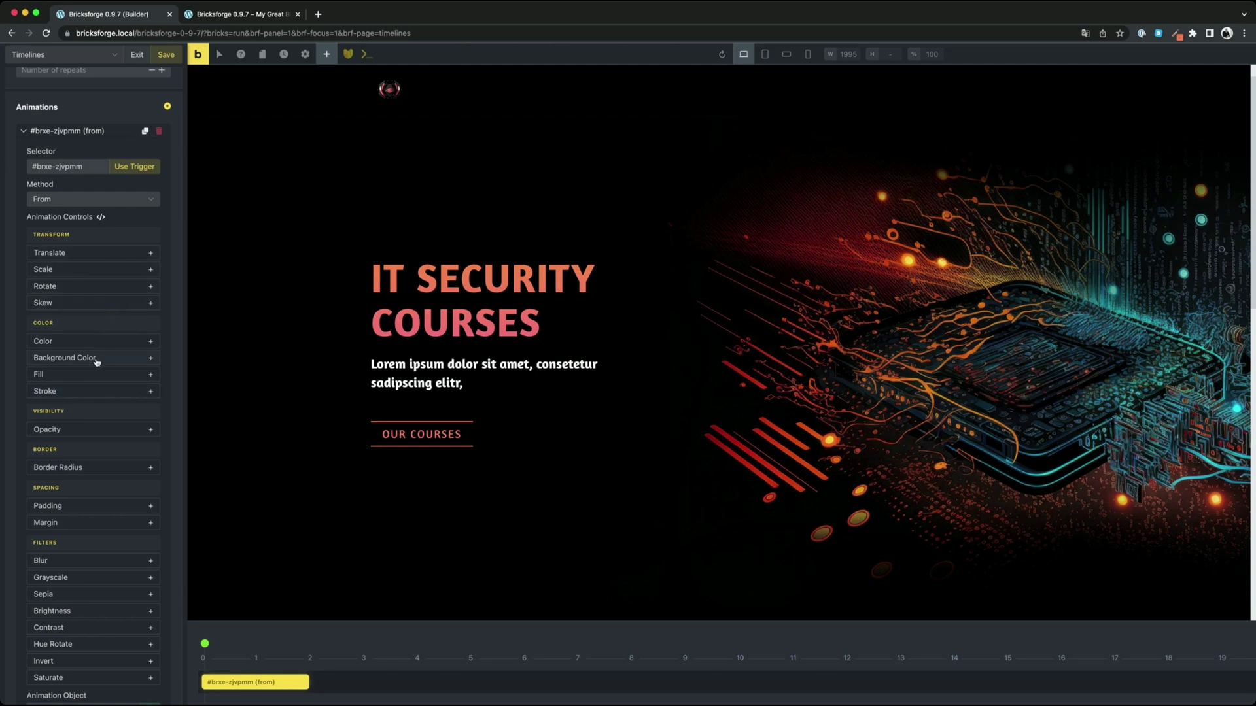
Start the hero image animation from Translate X -320 px and Y -134 px, previewing the slide-in
click(95, 260)
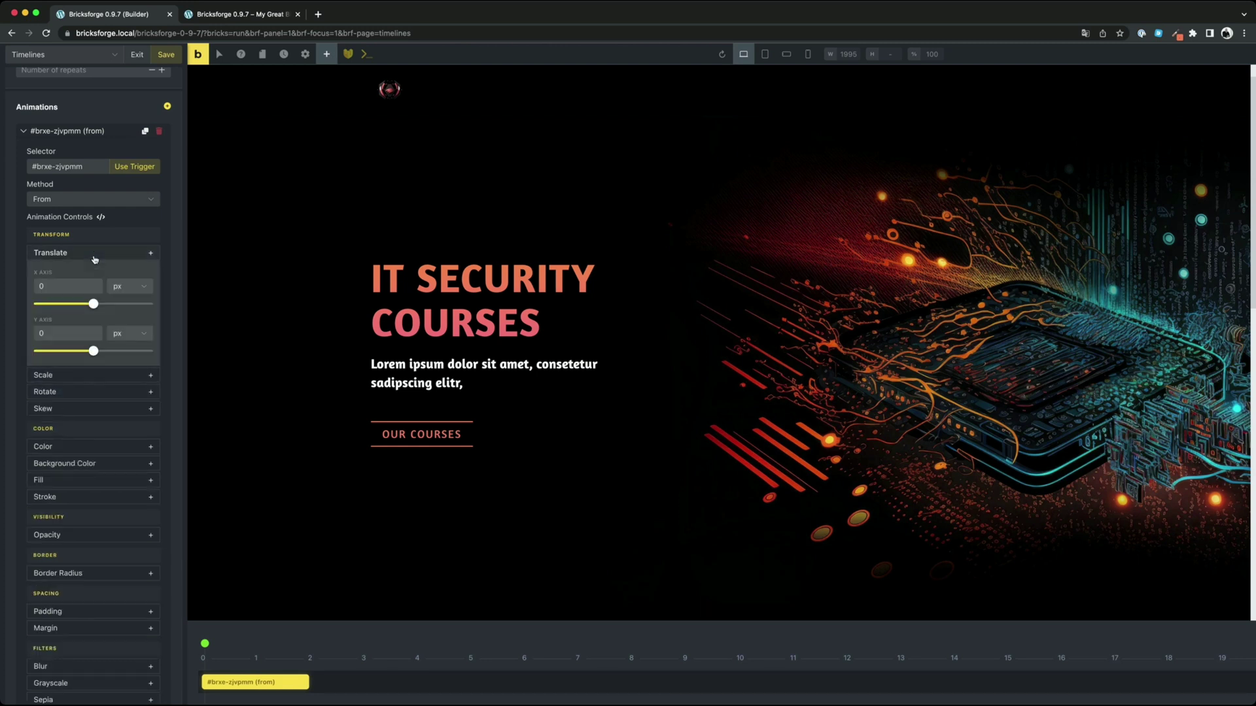
drag(95, 307, 59, 307)
drag(93, 352, 80, 352)
mouse_move(255, 633)
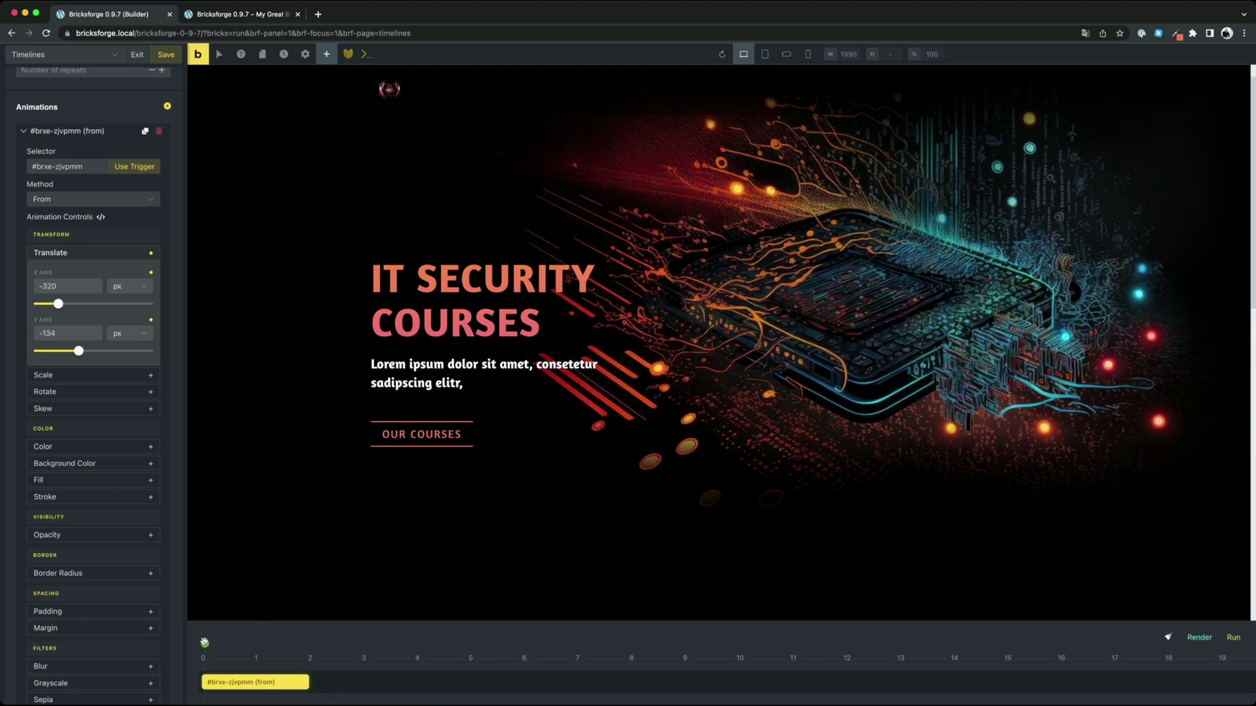
drag(204, 644, 241, 643)
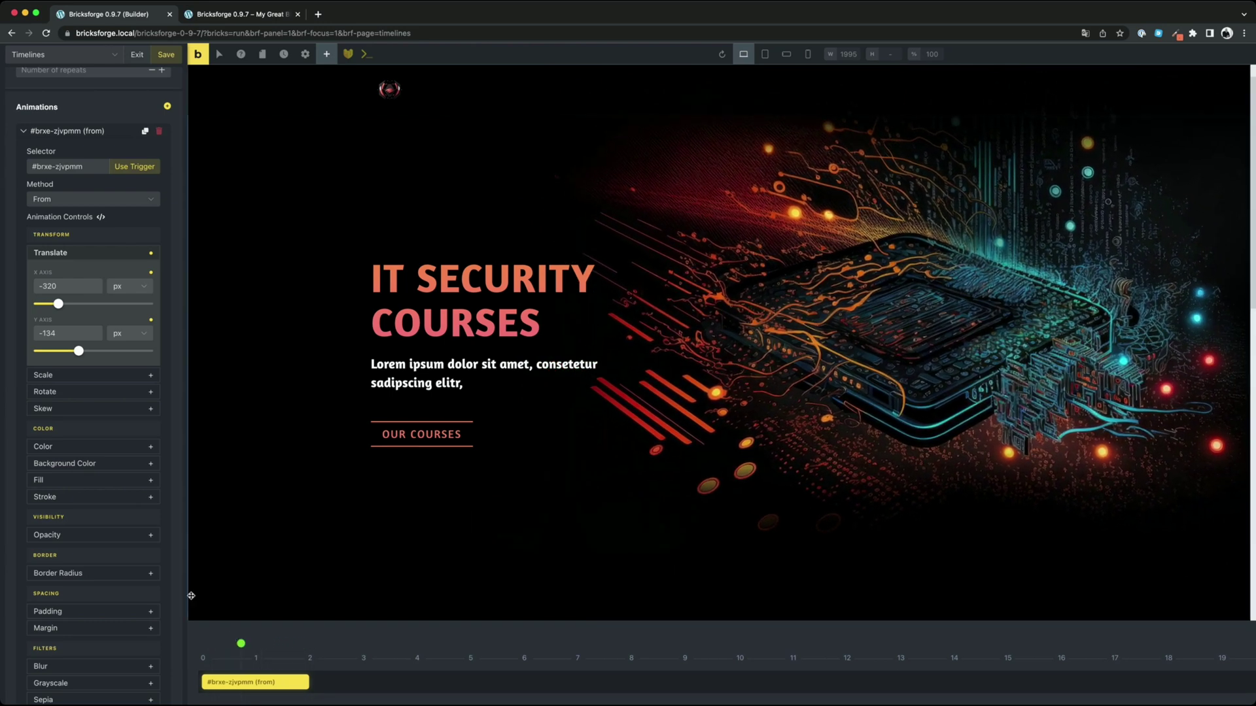
Add a starting skew of -57.95 on X and -54.44 on Y, and preview the entrance
click(51, 411)
scroll(104, 399, down, 3)
drag(94, 366, 85, 366)
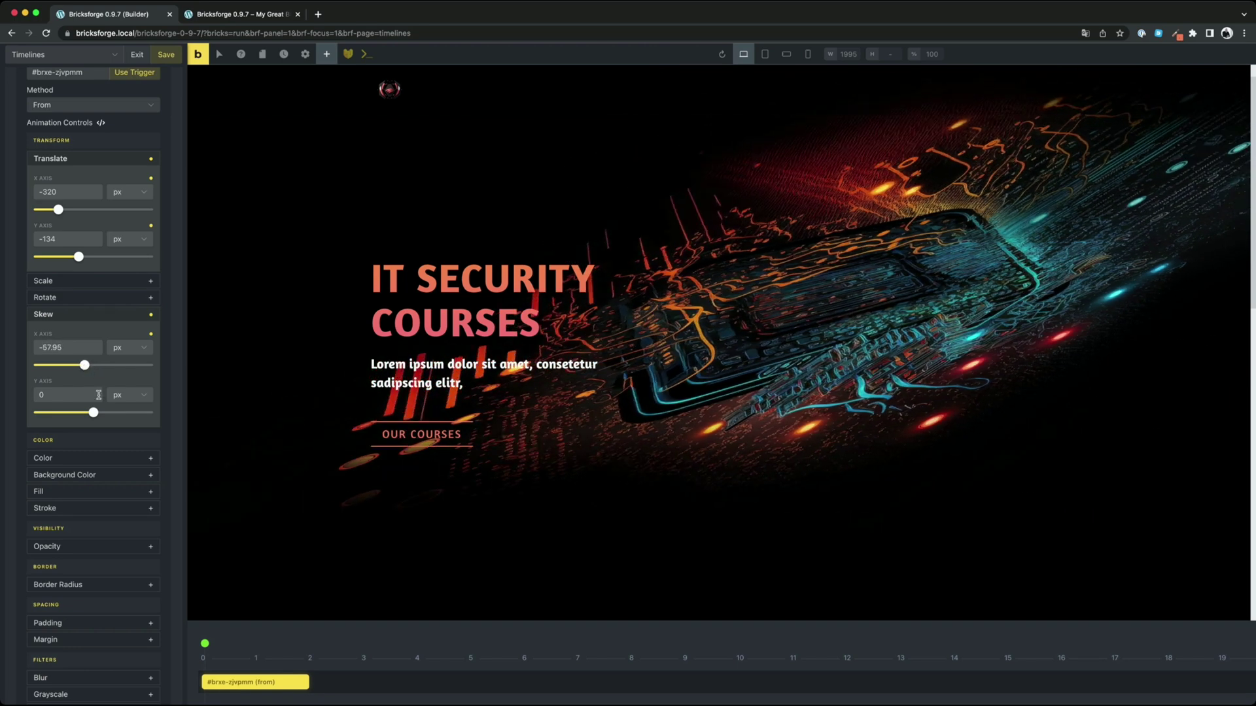
drag(94, 412, 85, 413)
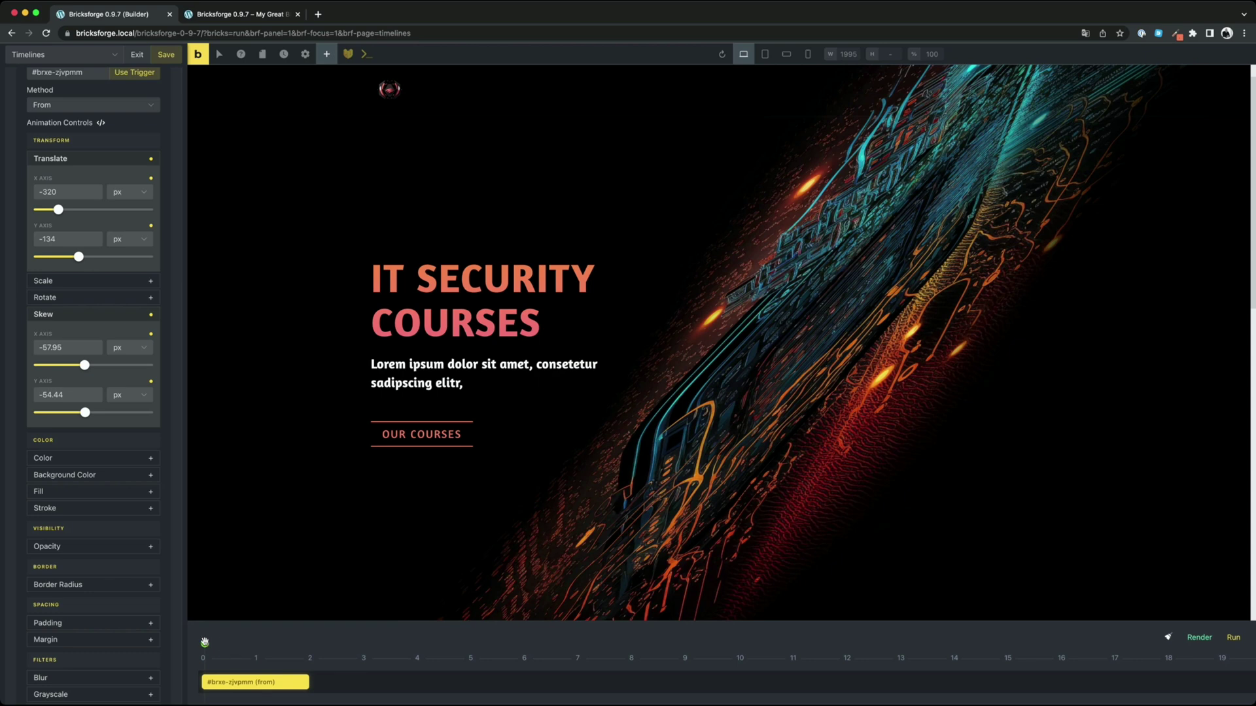
mouse_move(204, 642)
mouse_down()
mouse_move(299, 642)
mouse_move(232, 643)
mouse_up()
scroll(89, 482, down, 3)
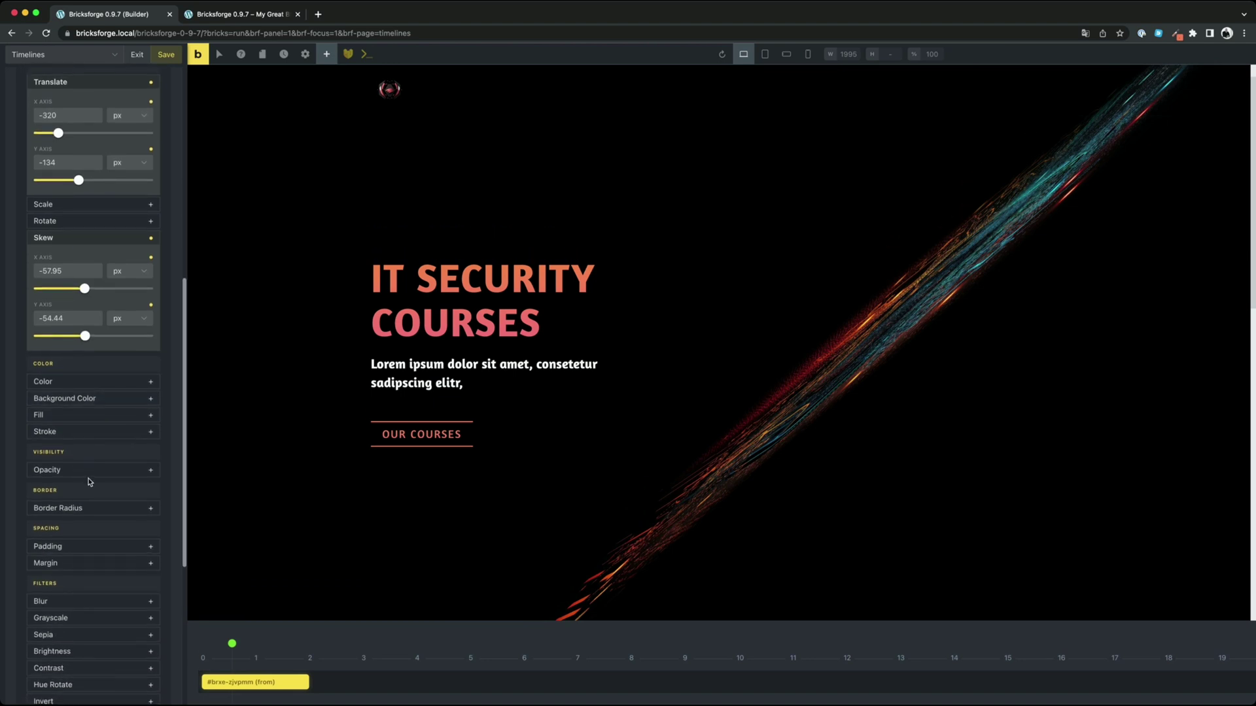
scroll(89, 482, down, 10)
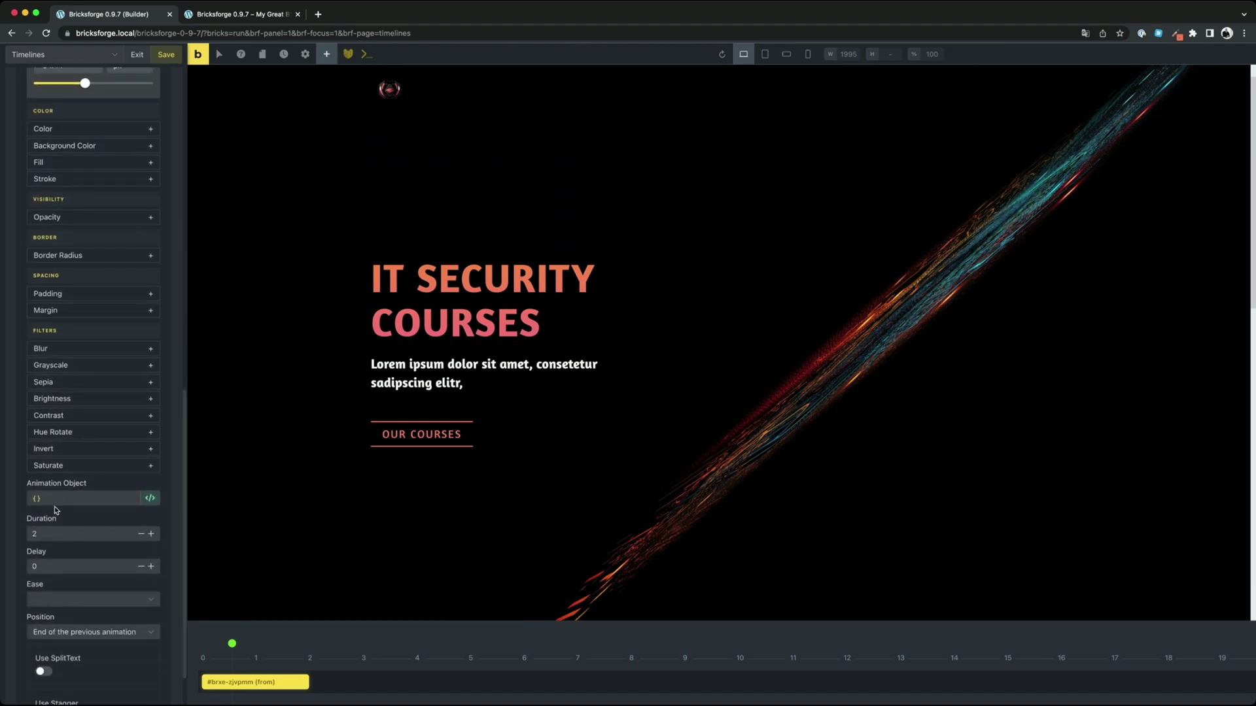
Add an {opacity: .1} animation object, then replay the whole timeline to check the fade-in
click(37, 499)
text({})
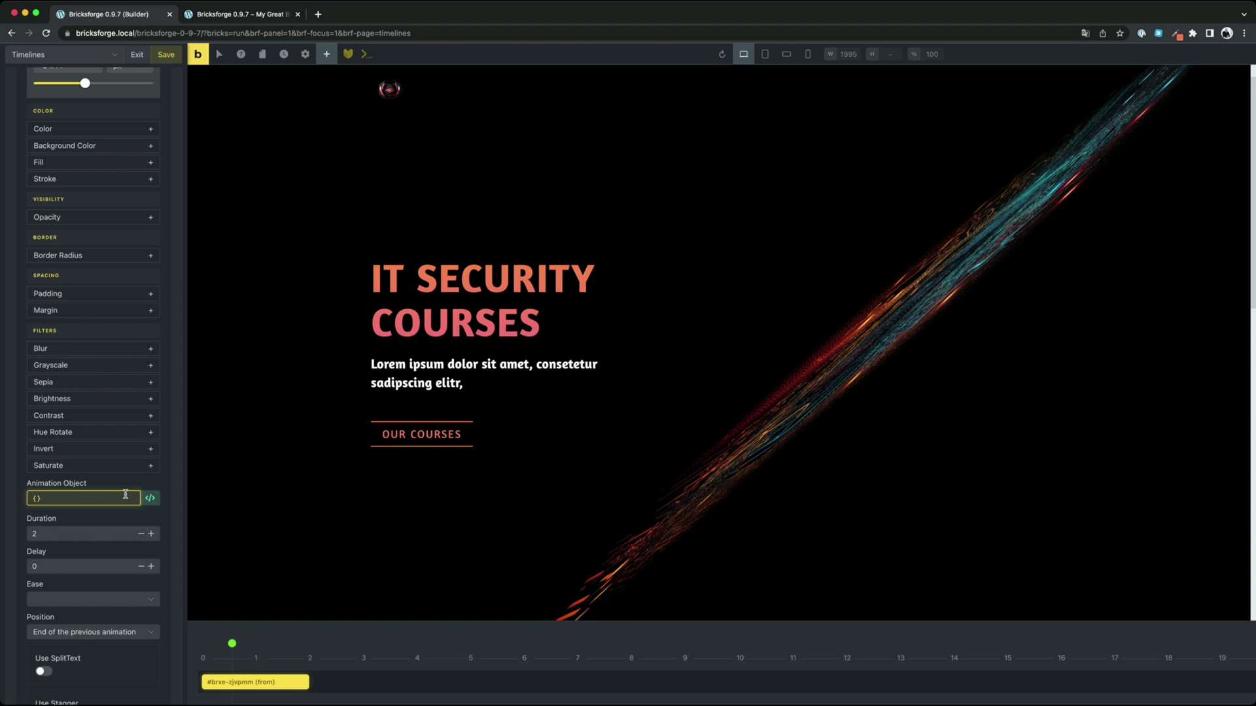
text(opacity:)
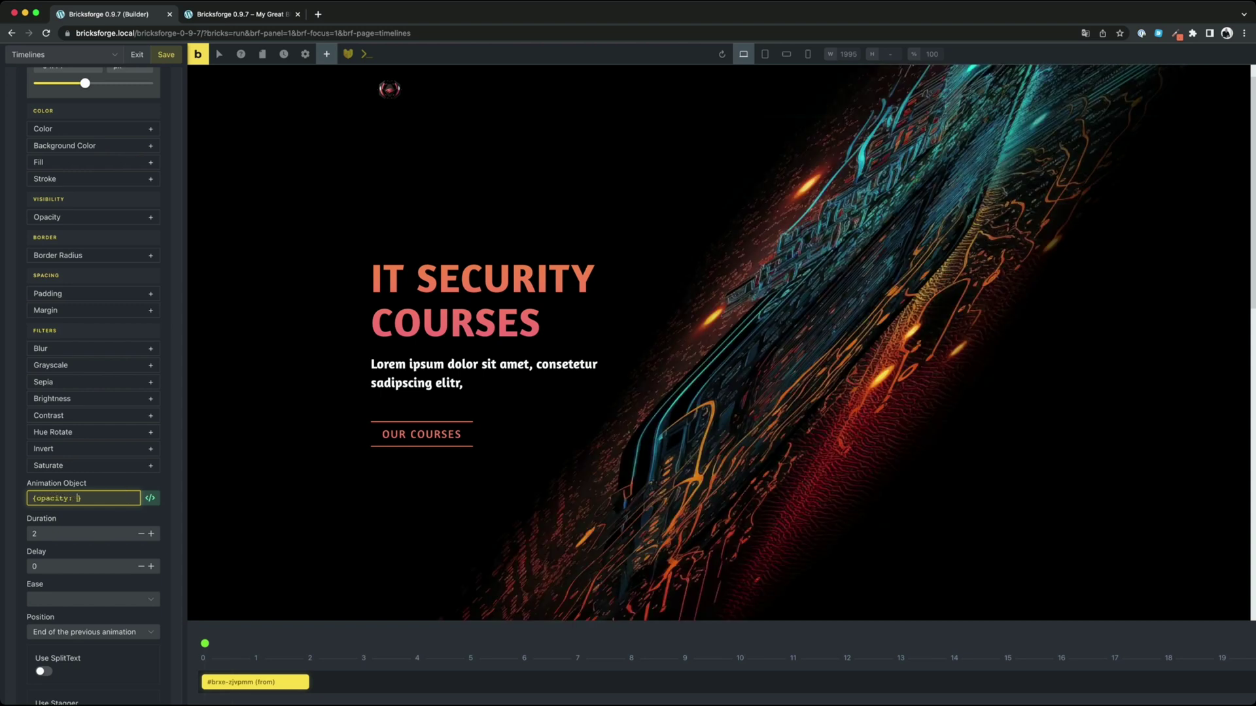
text( .1)
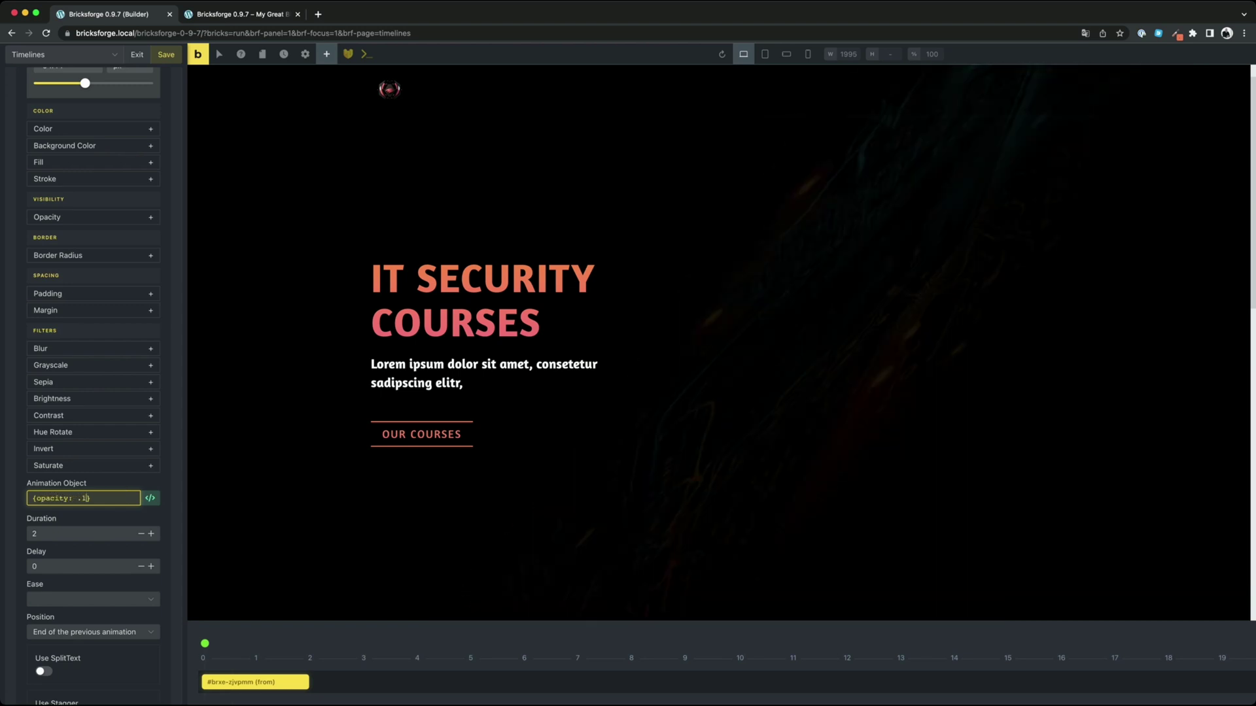
mouse_move(233, 650)
drag(205, 644, 301, 645)
click(1240, 639)
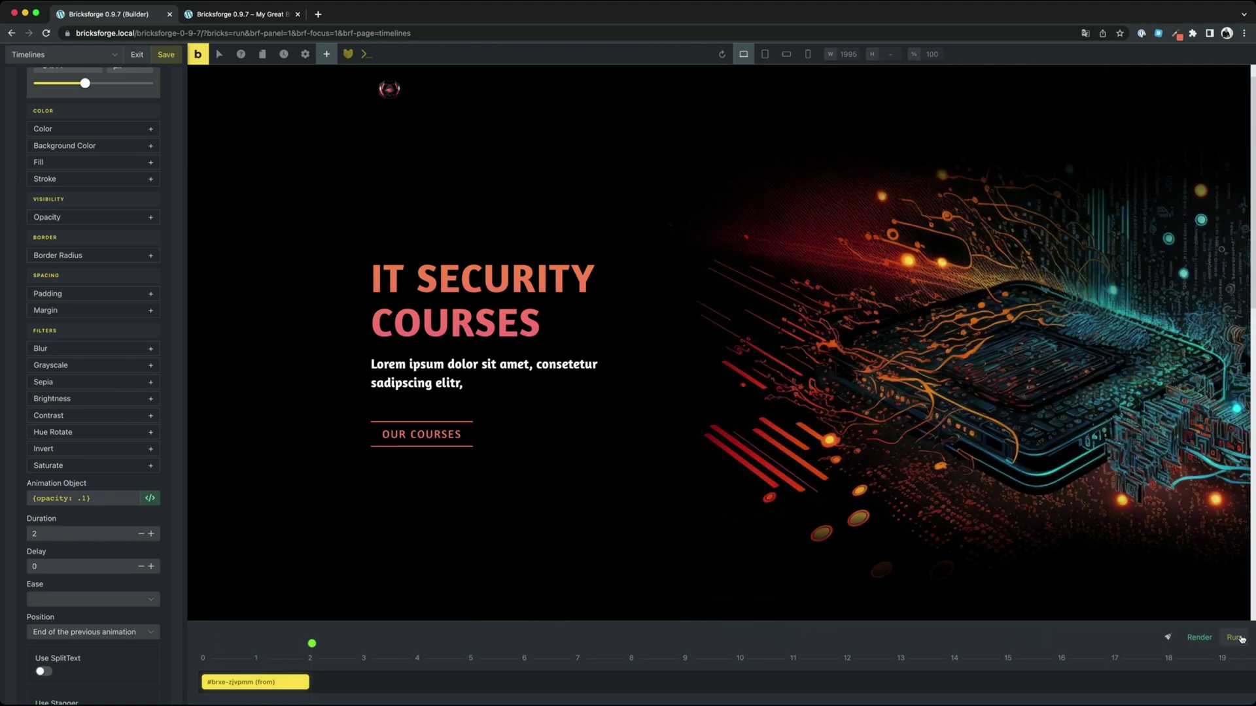
click(108, 499)
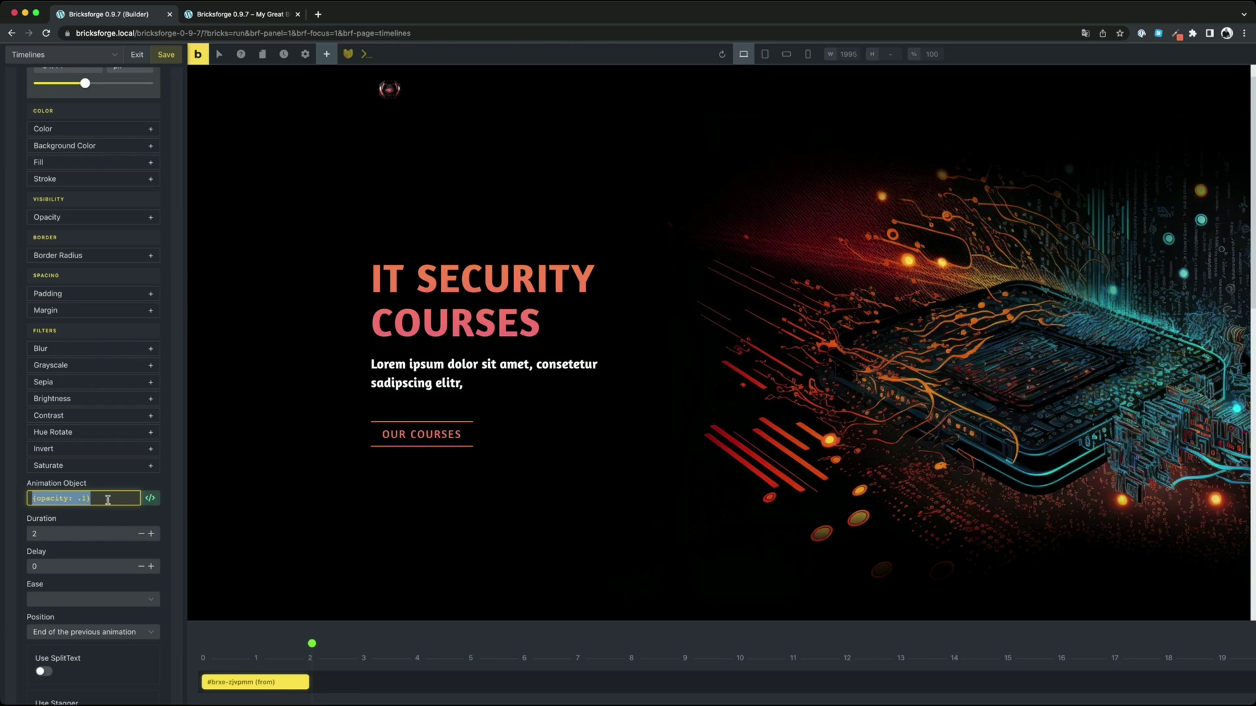
scroll(88, 487, up, 10)
Show the animation settings as JSON code and inspect the four properties
scroll(87, 484, up, 2)
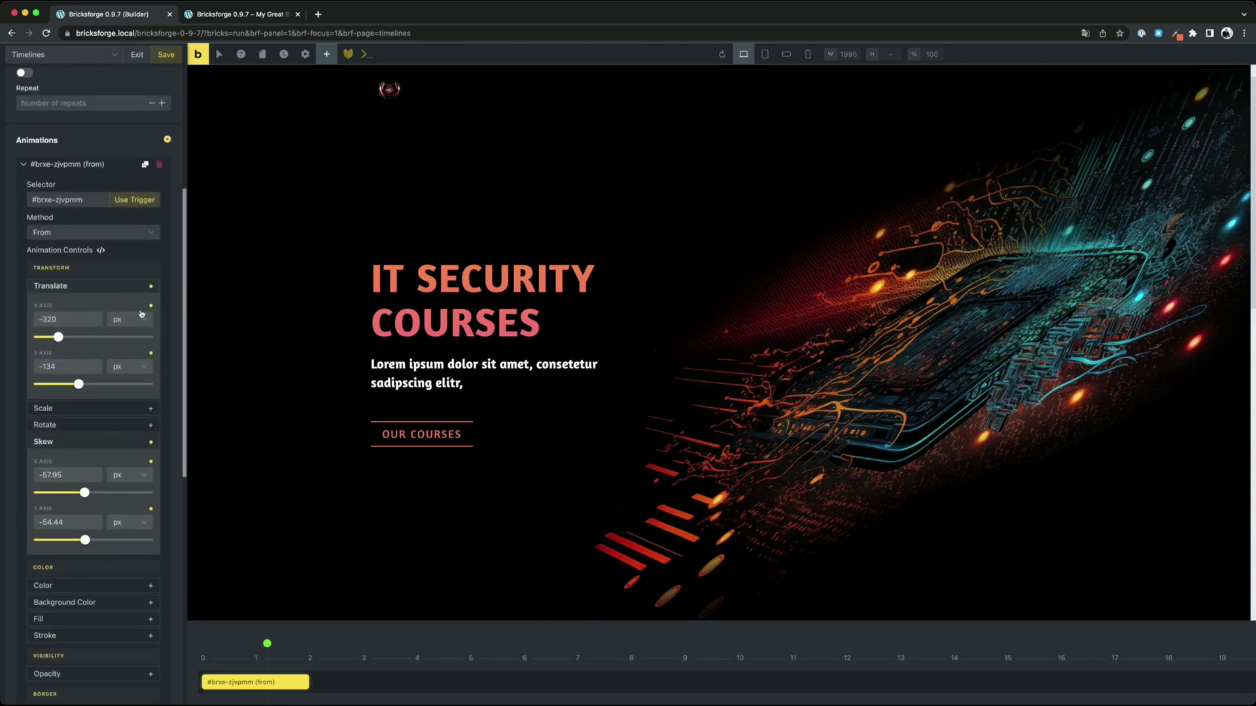
click(101, 251)
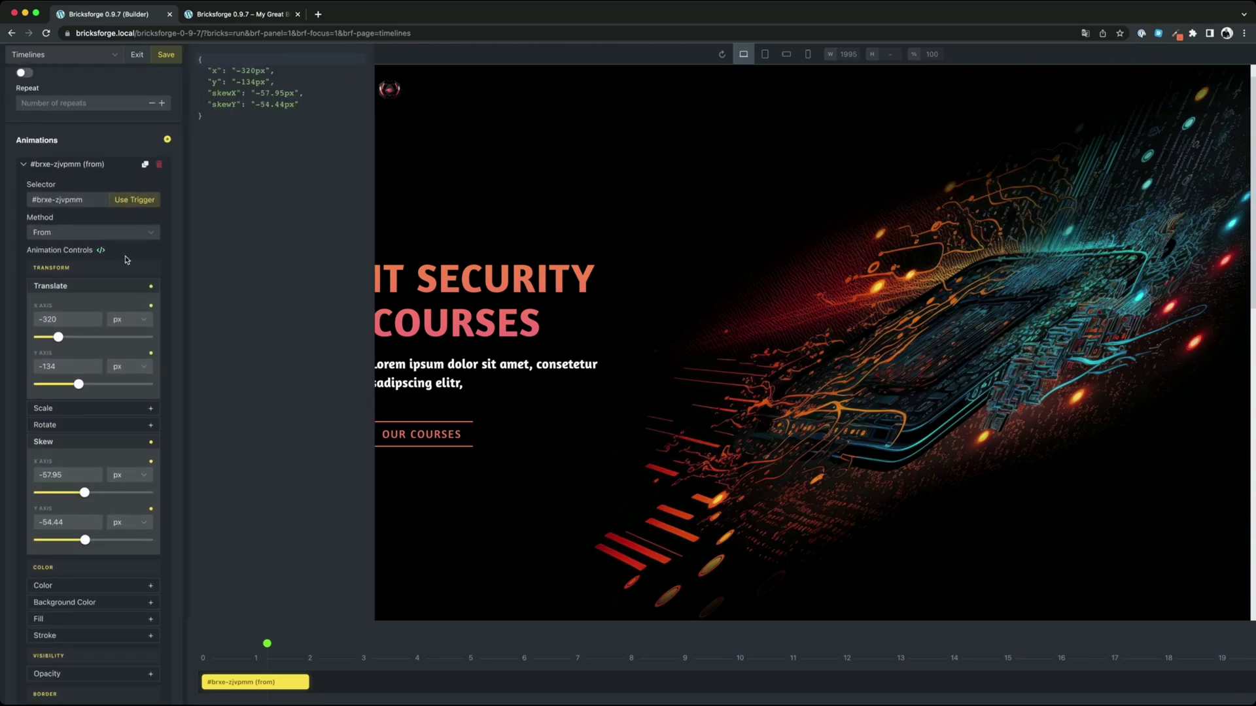
drag(211, 69, 299, 106)
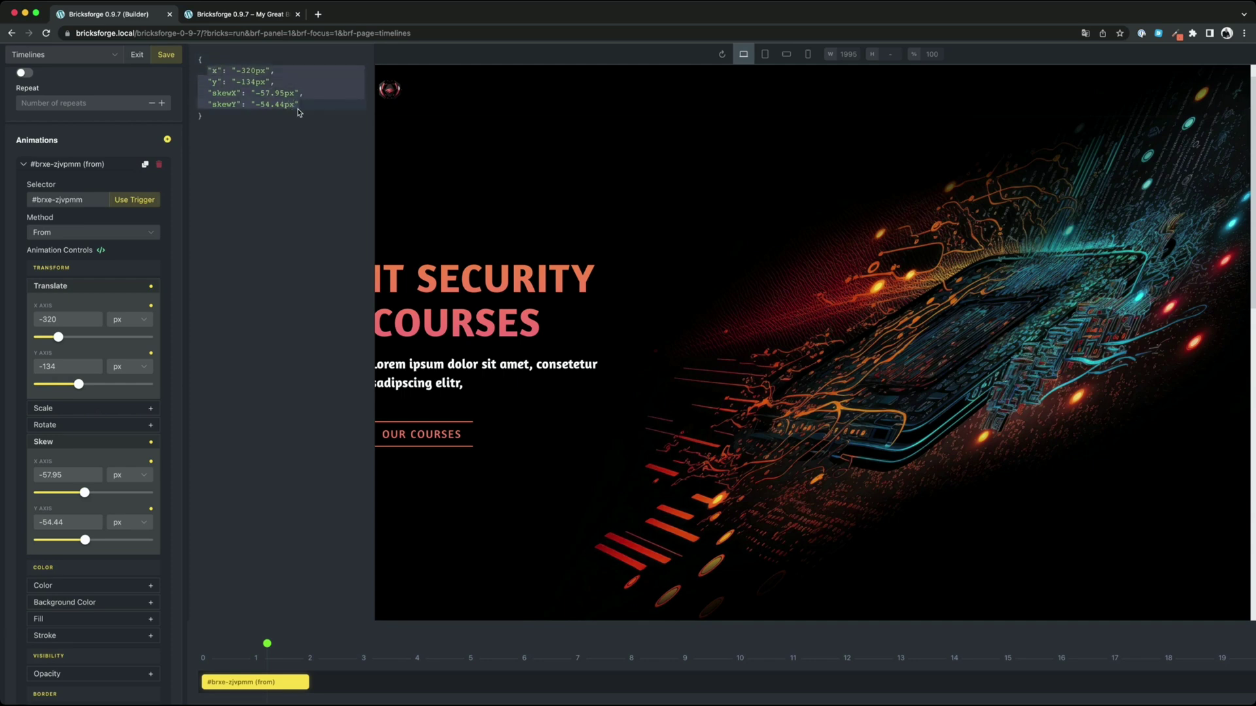
click(283, 253)
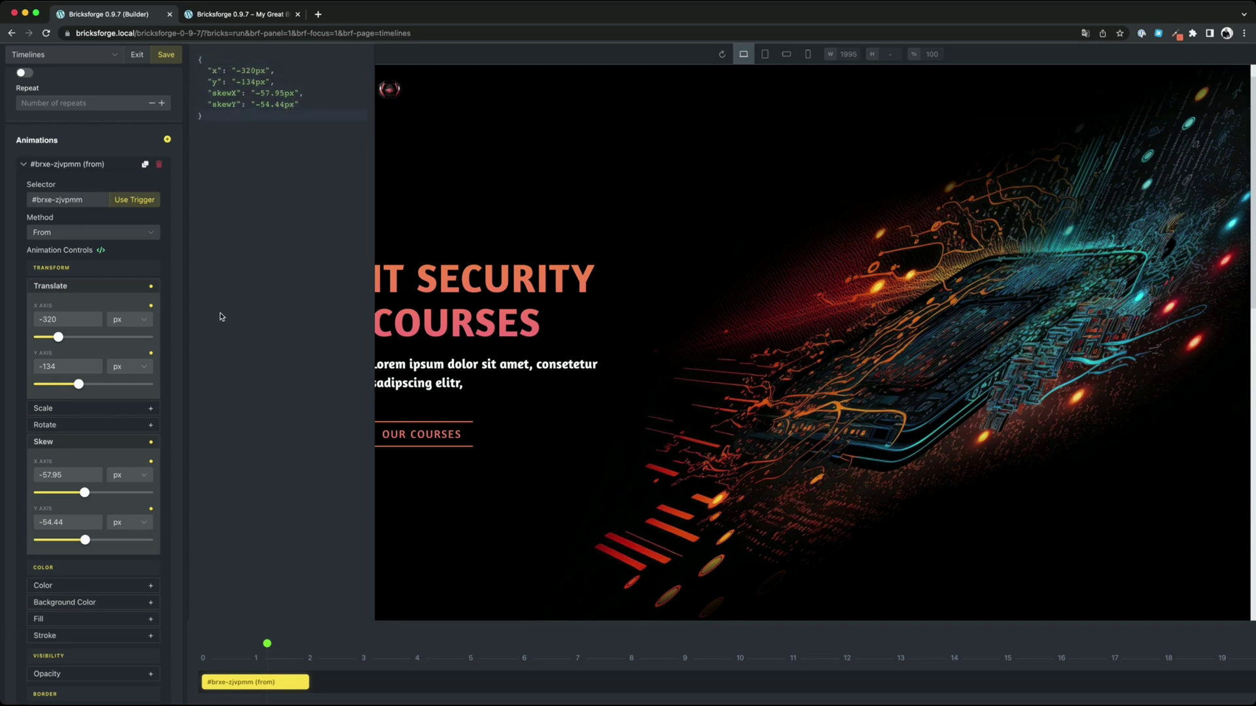
Make the Translate X offset unitless at -217, replay the timeline and close the JSON view
drag(59, 338, 68, 341)
click(133, 323)
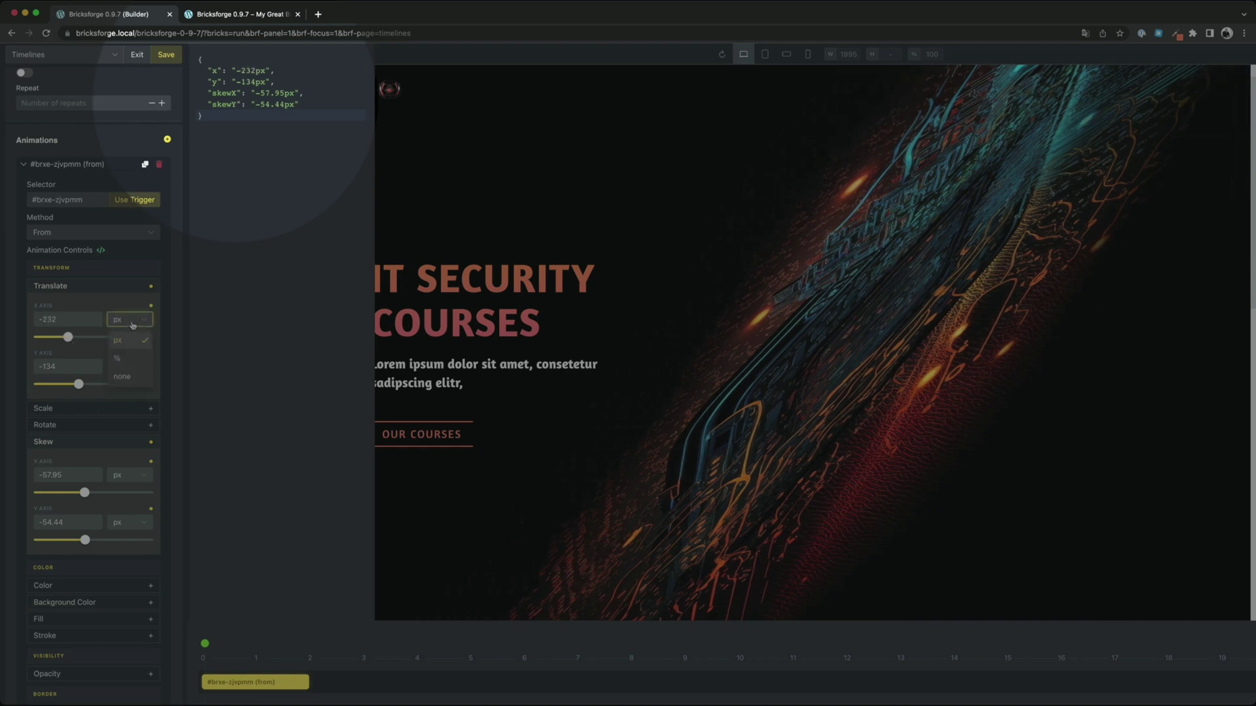
click(130, 358)
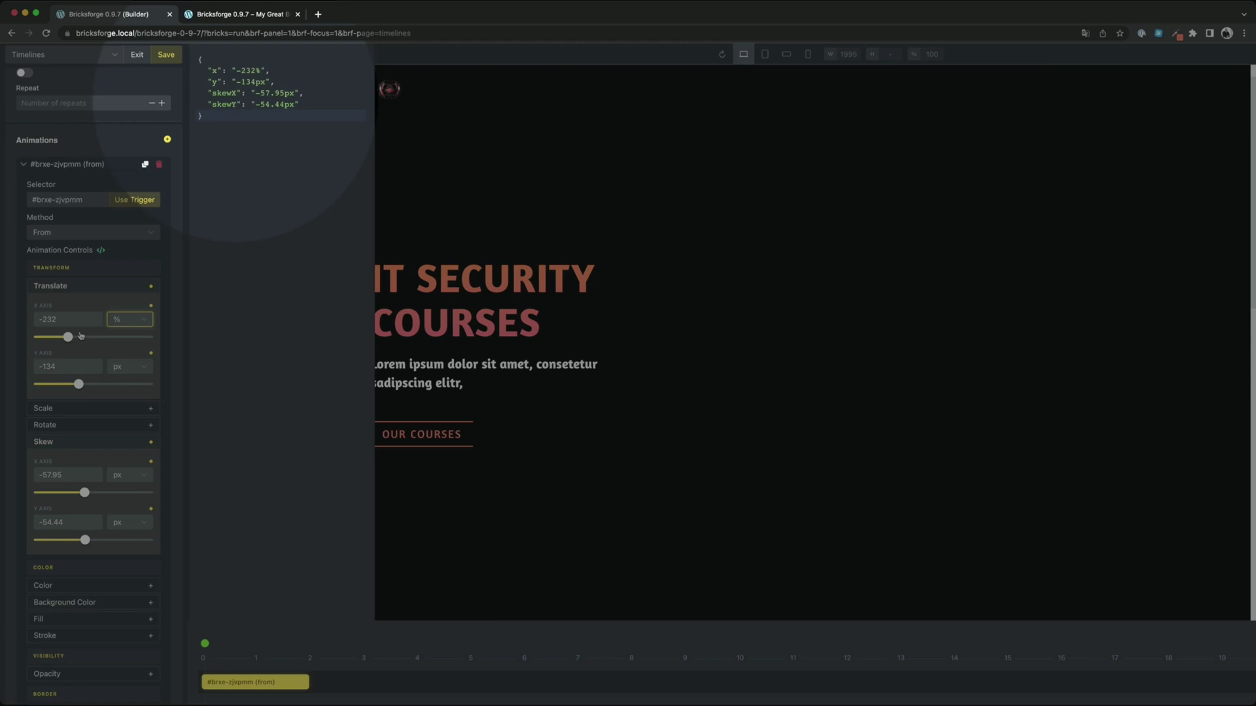
click(124, 322)
click(130, 377)
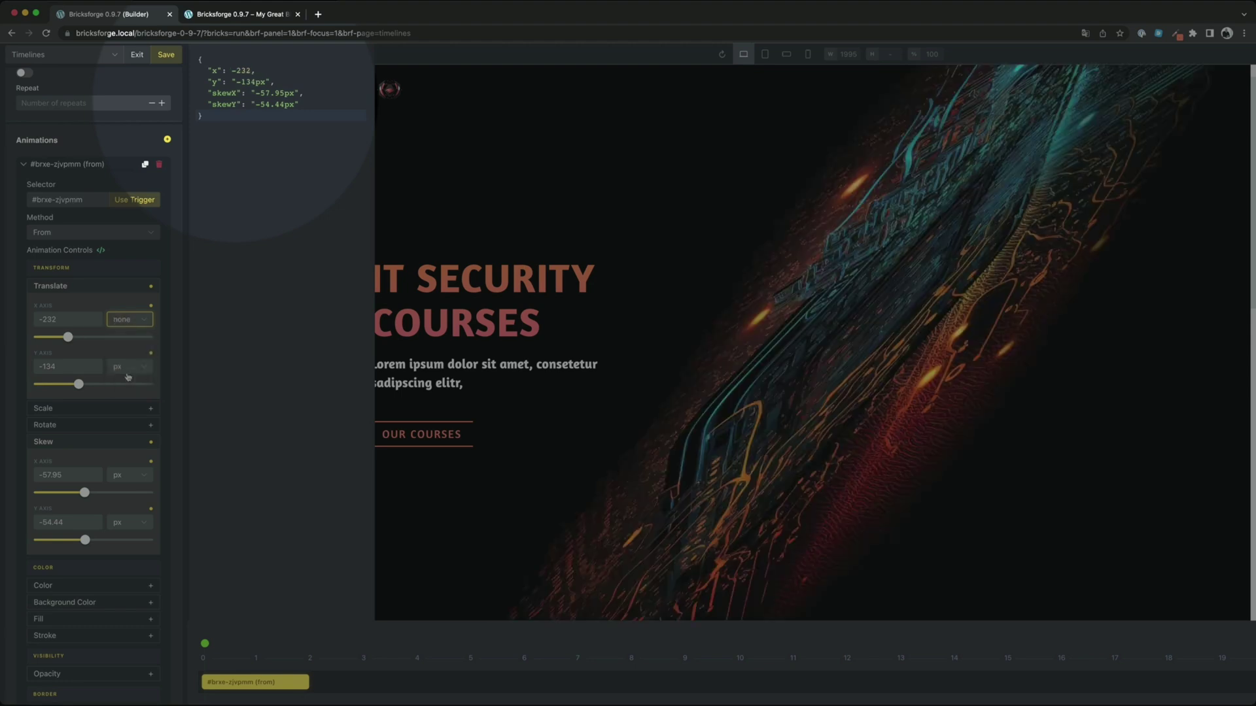
click(80, 338)
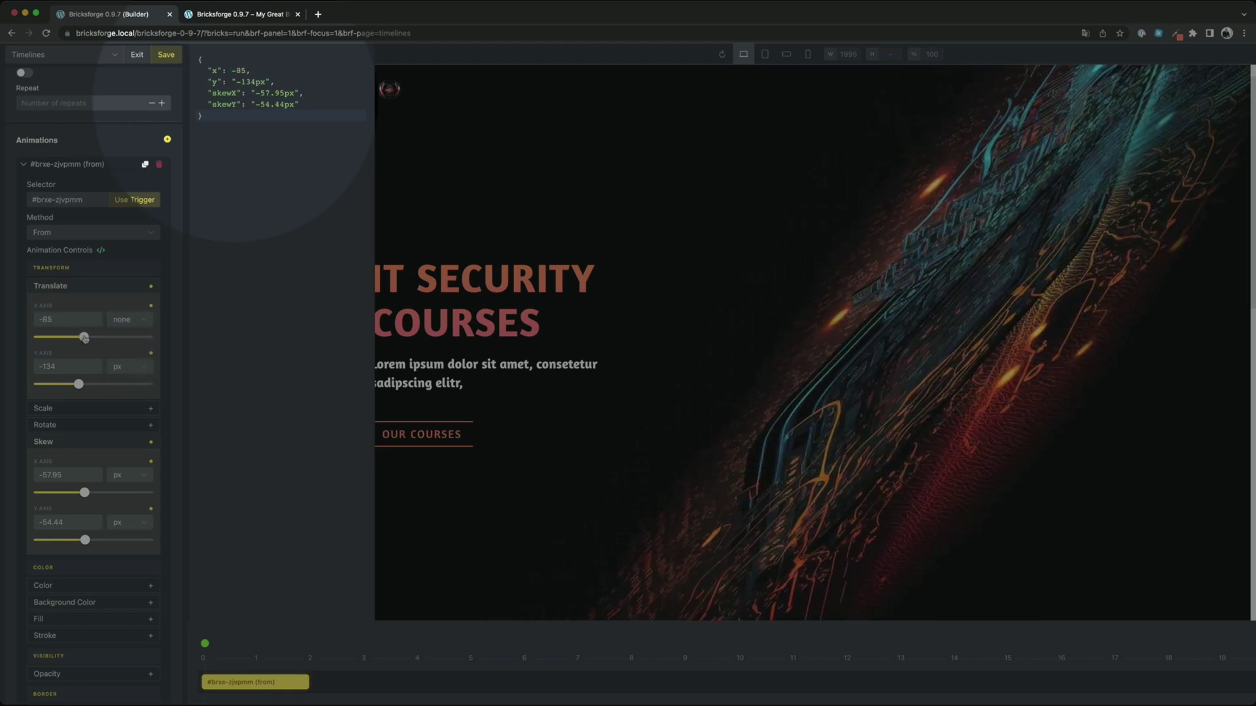
drag(80, 337, 70, 338)
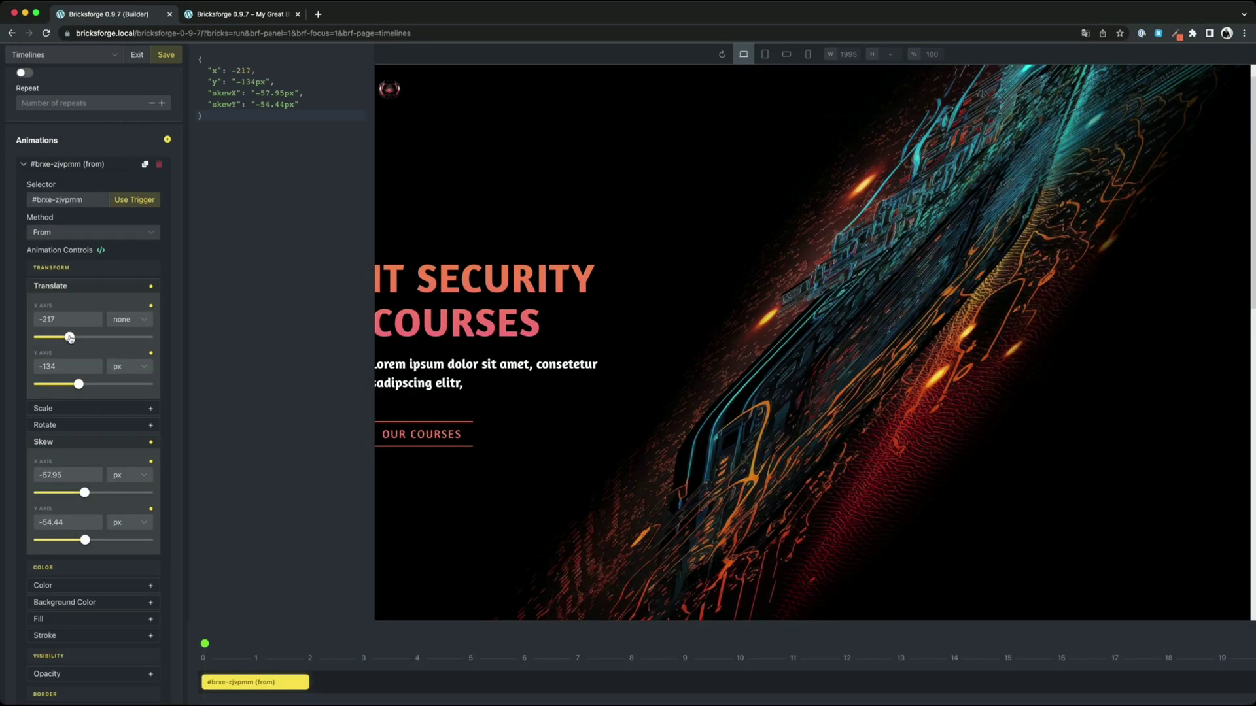
click(204, 643)
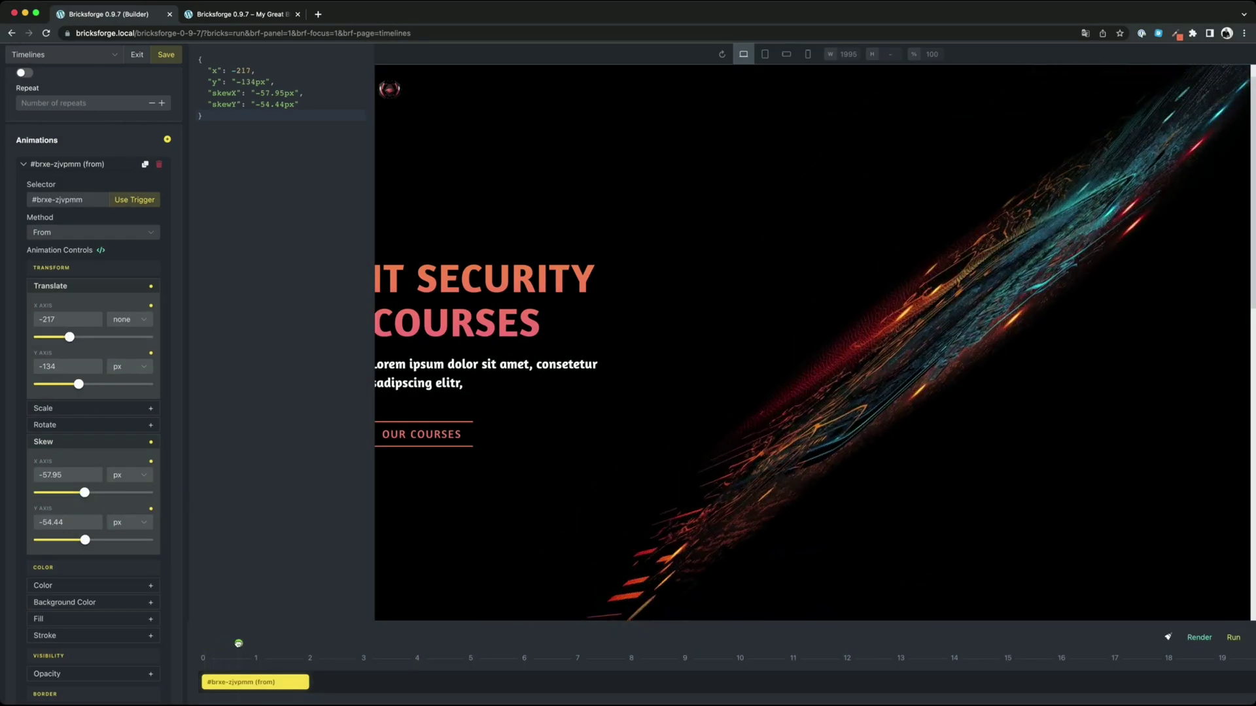
click(100, 251)
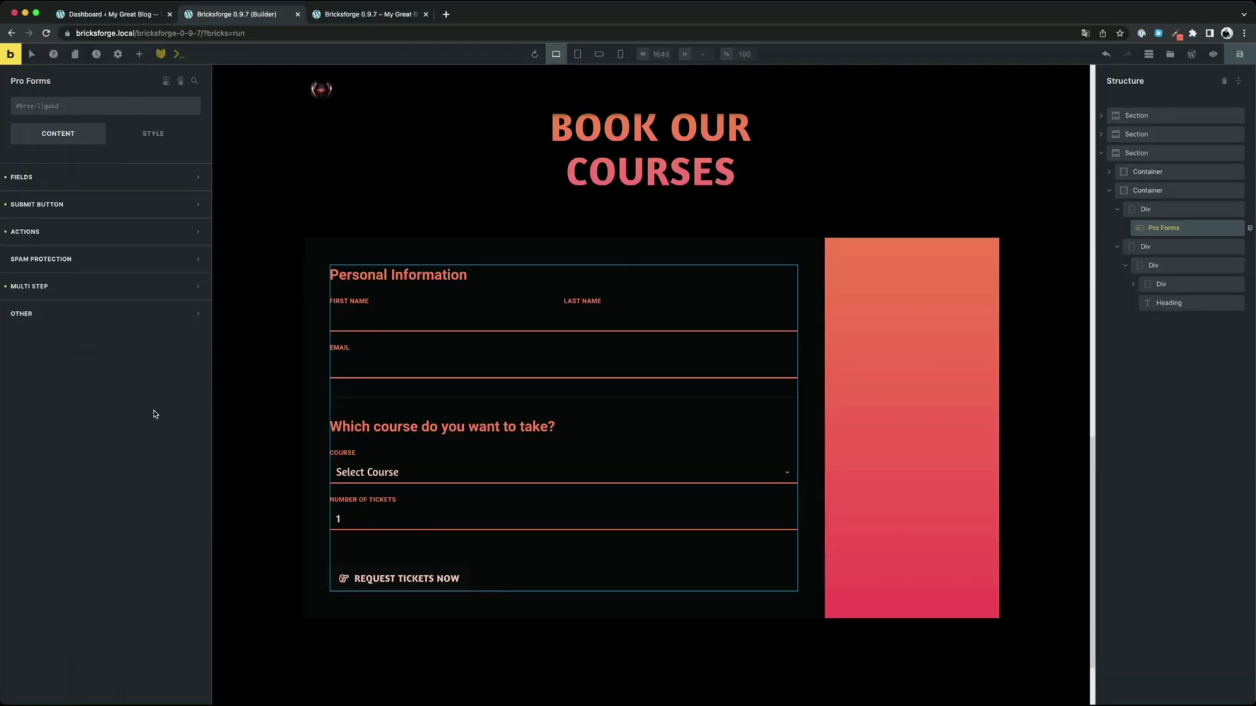
Add Create Submission to the Pro Forms actions after successful form submit
click(84, 242)
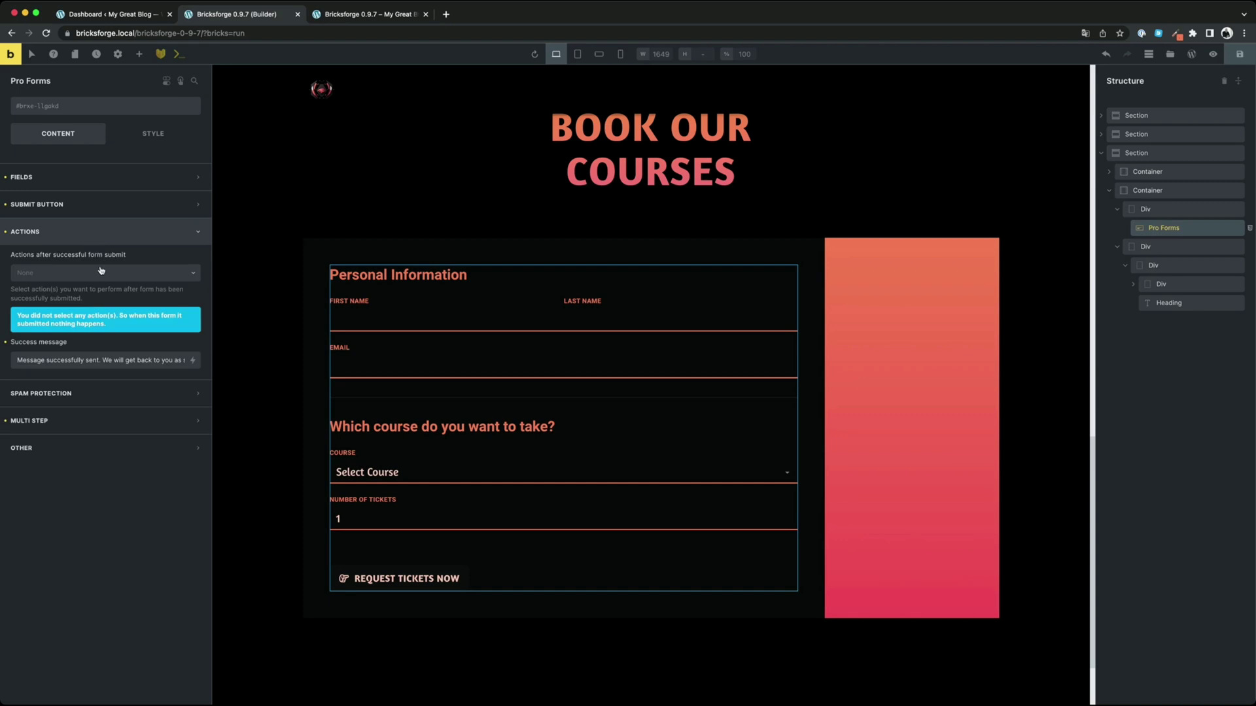
click(95, 273)
scroll(84, 365, down, 3)
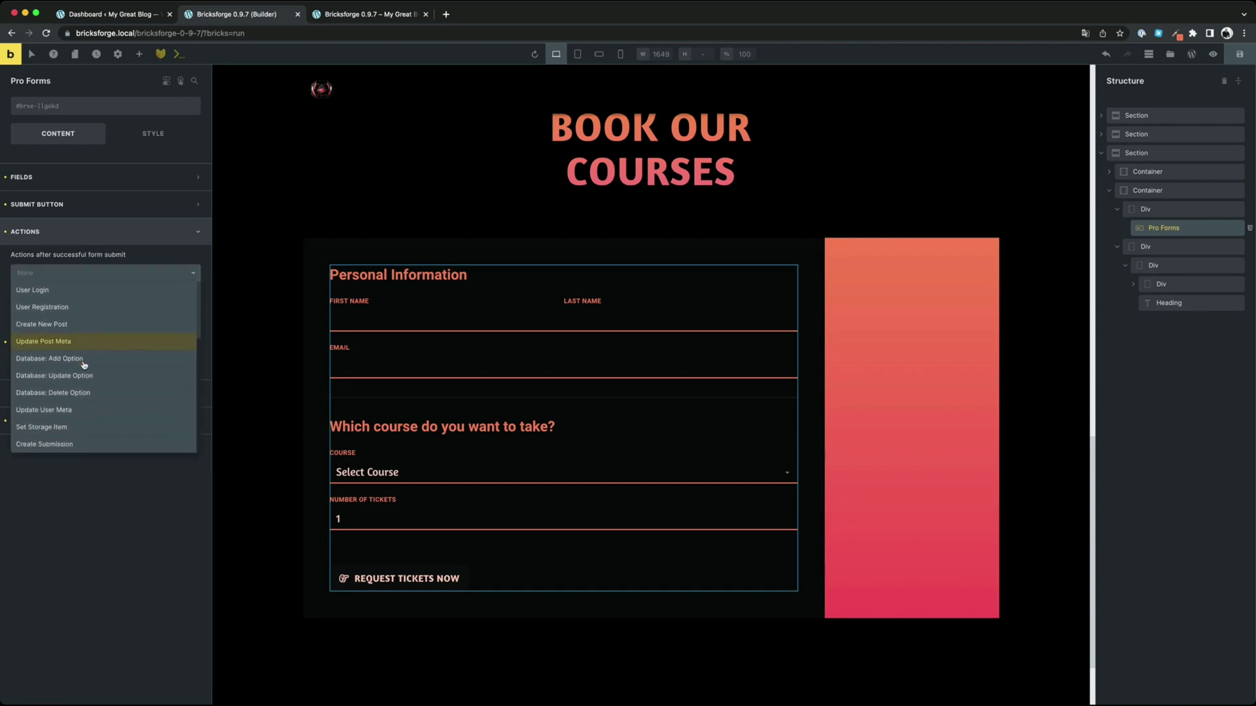
click(73, 445)
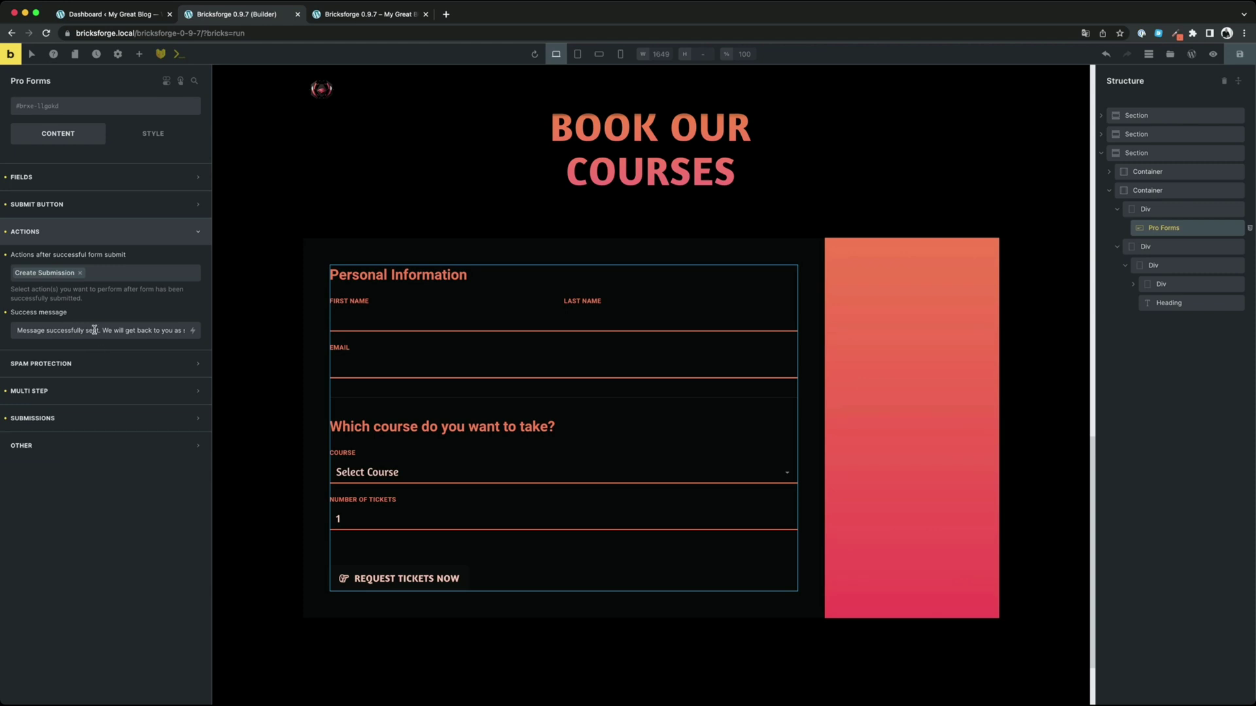
click(79, 238)
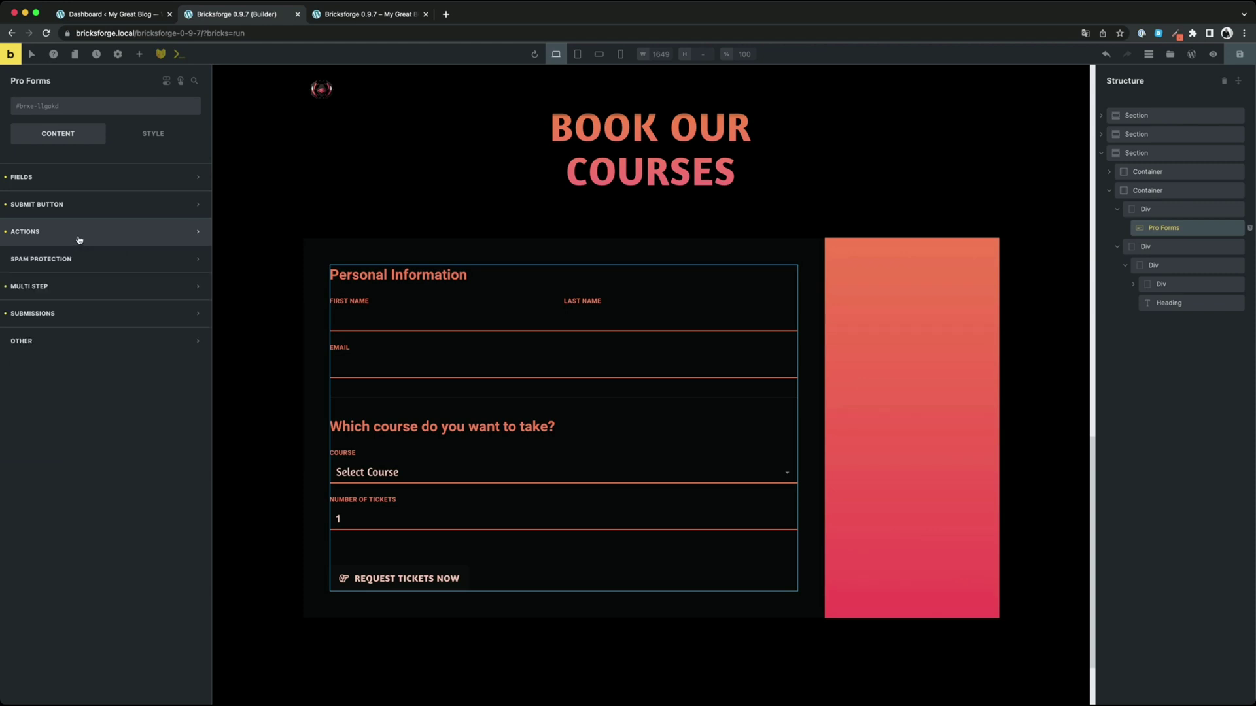
Store submissions under the title 'Course Bookings' with a maximum of 5 submissions
click(85, 316)
click(84, 354)
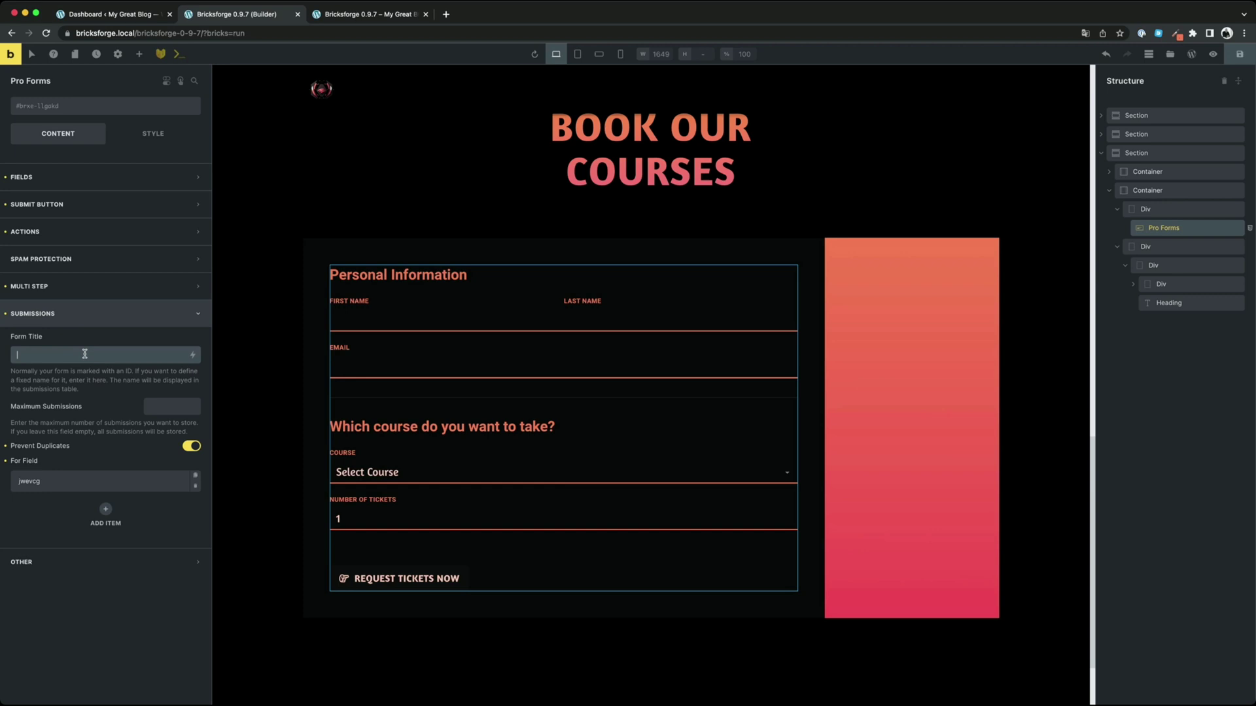
text(Course Bookings)
click(155, 407)
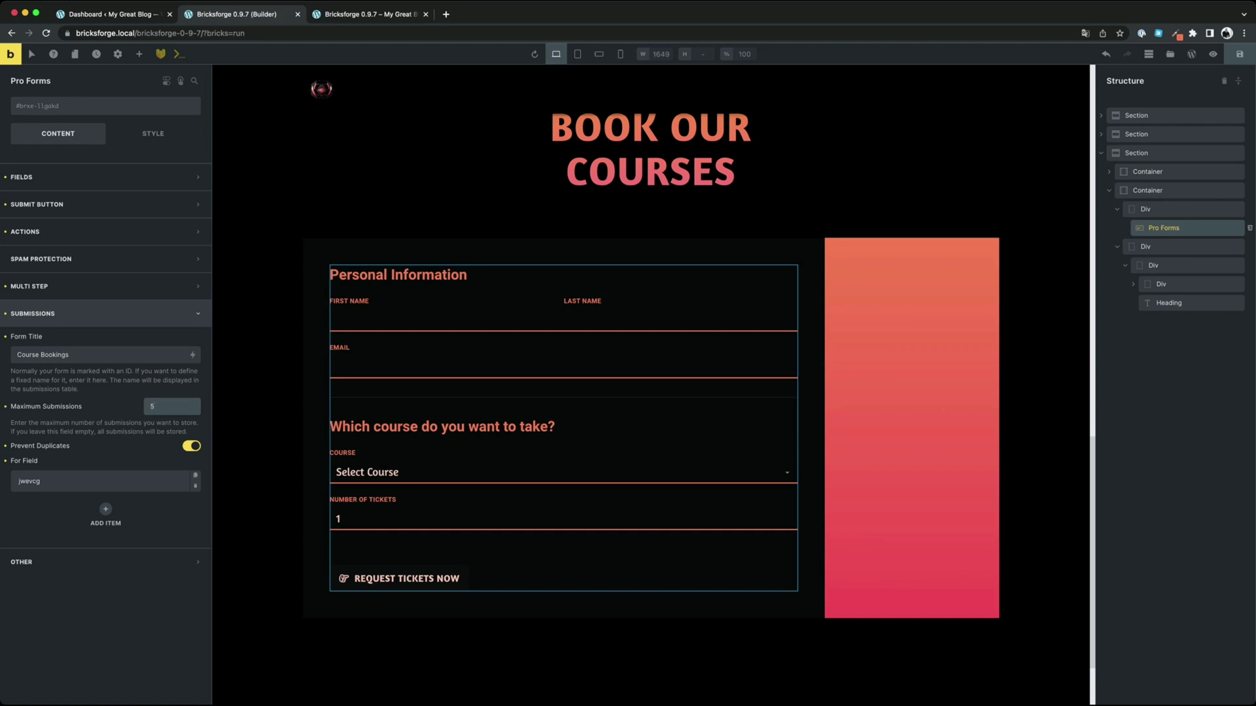
text(5)
click(134, 409)
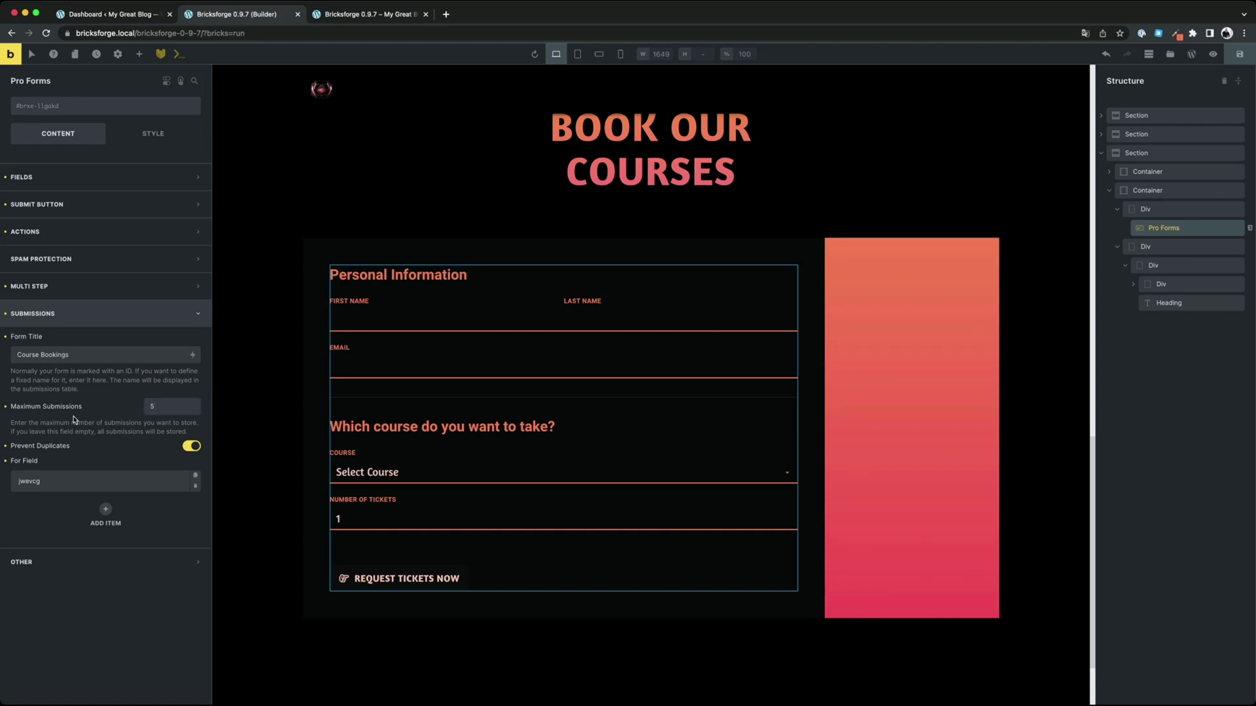
Enable Prevent Duplicates on the email field with notice 'This email address already exists', and save
click(191, 447)
click(192, 447)
click(99, 484)
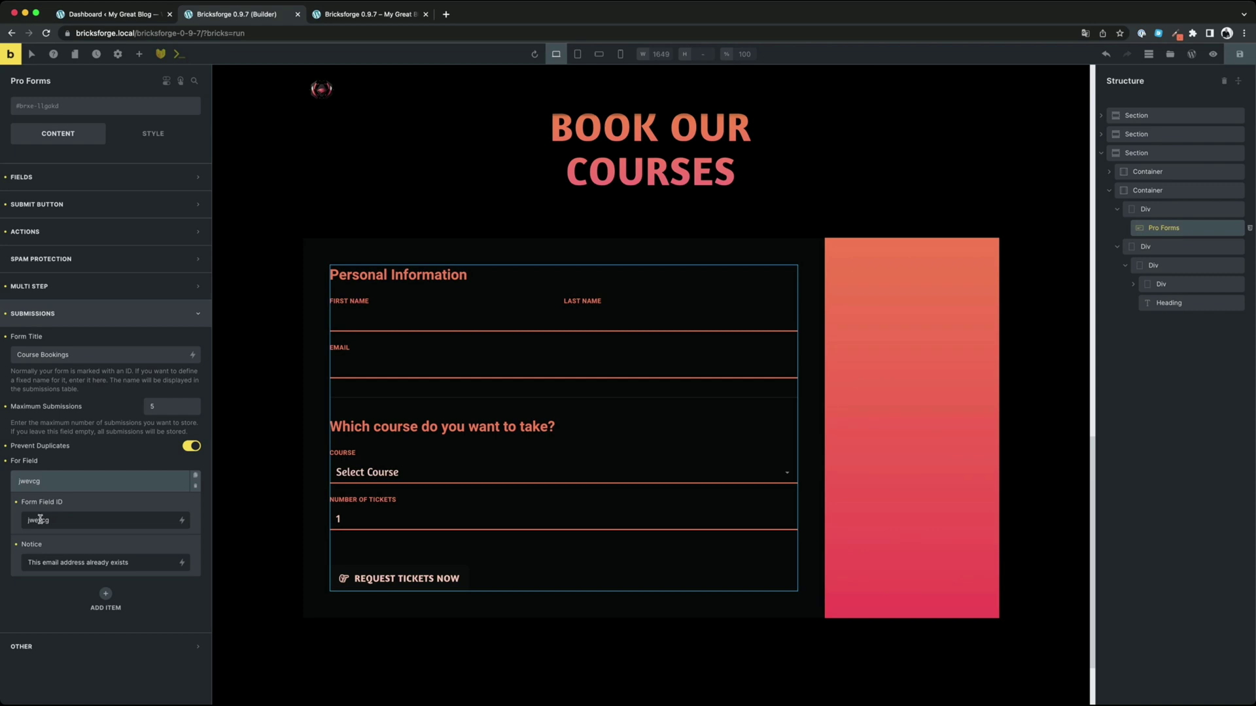
drag(139, 564, 30, 563)
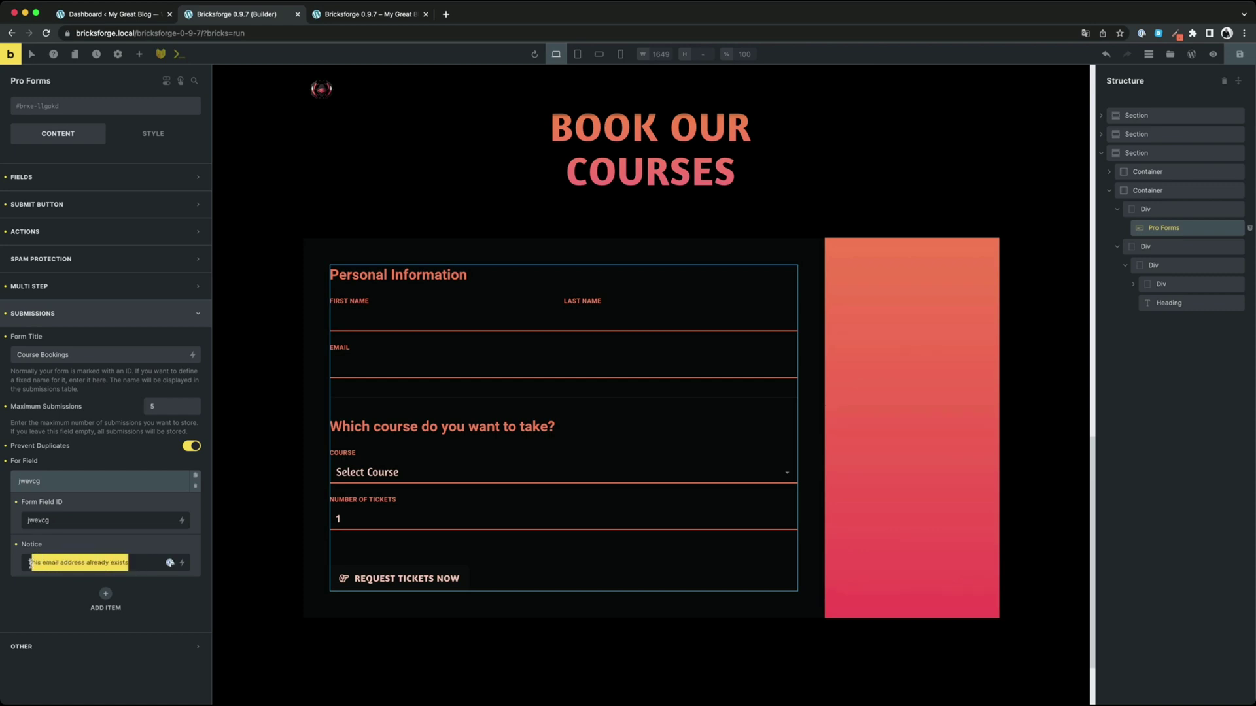
click(62, 564)
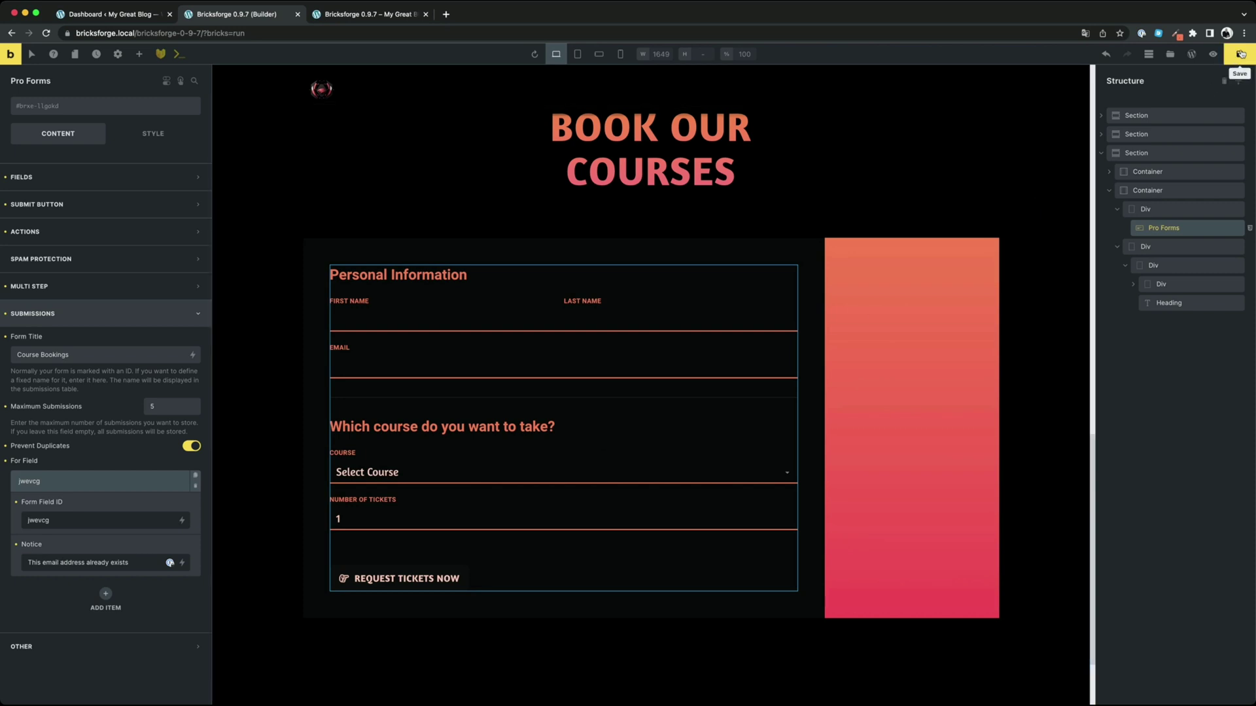
key(ctrl+s)
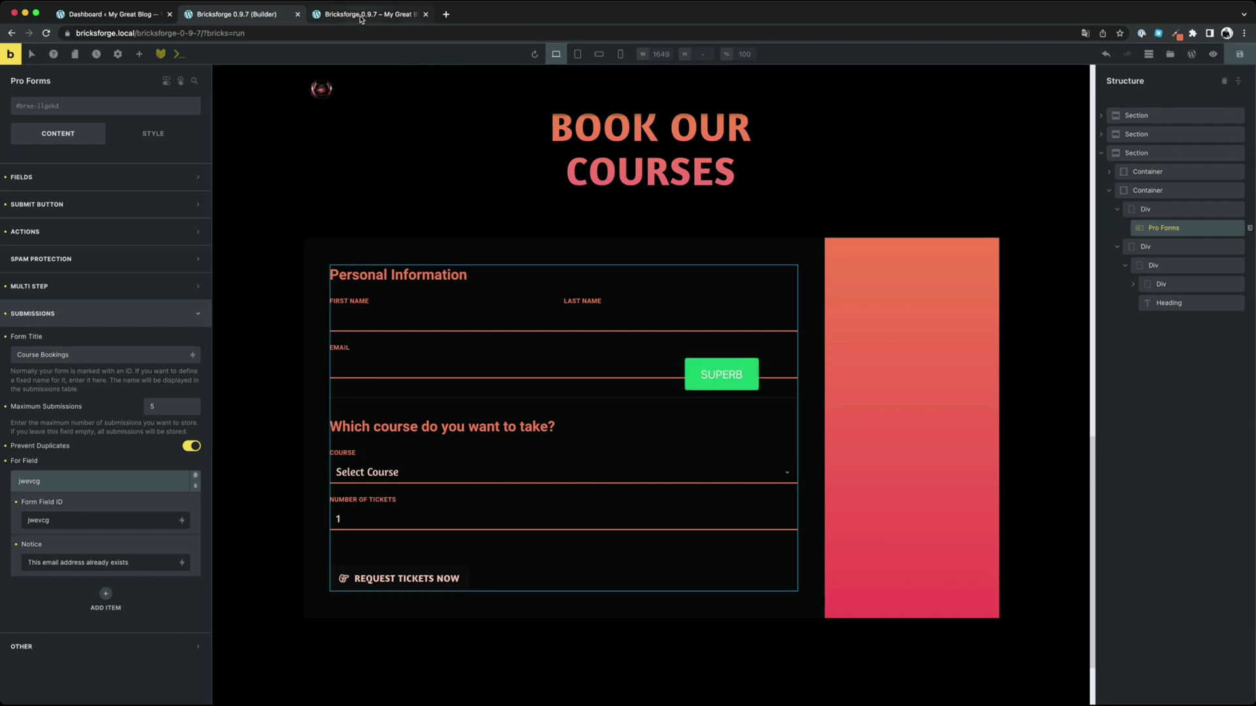
Reload the live page and submit a test booking for Introduction to Cybersecurity with a name and e-mail
click(361, 19)
key(super+r)
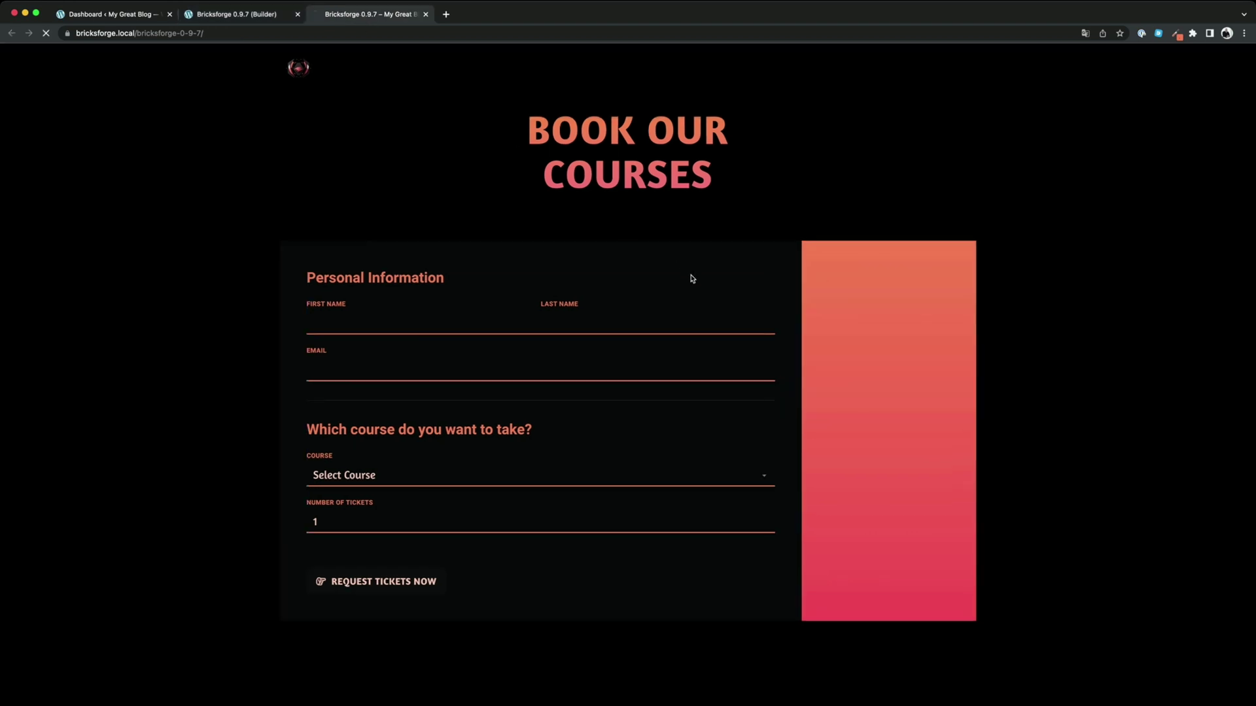
scroll(691, 279, down, 15)
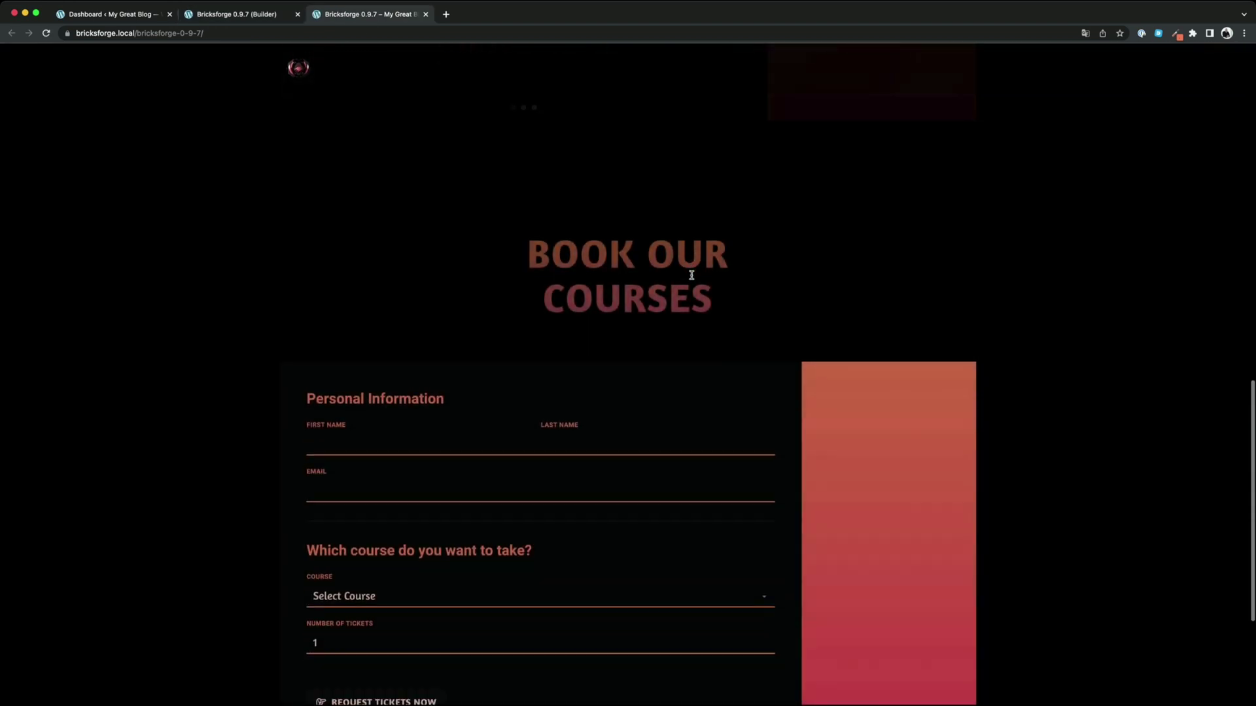
click(317, 339)
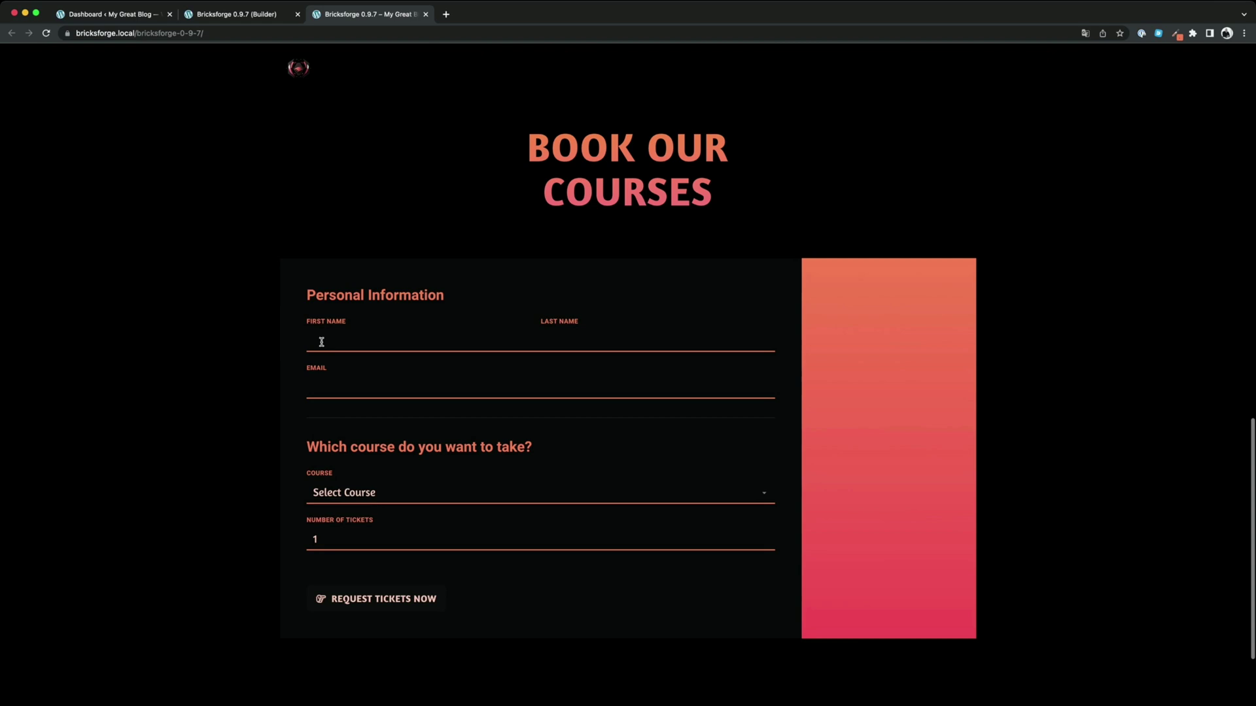
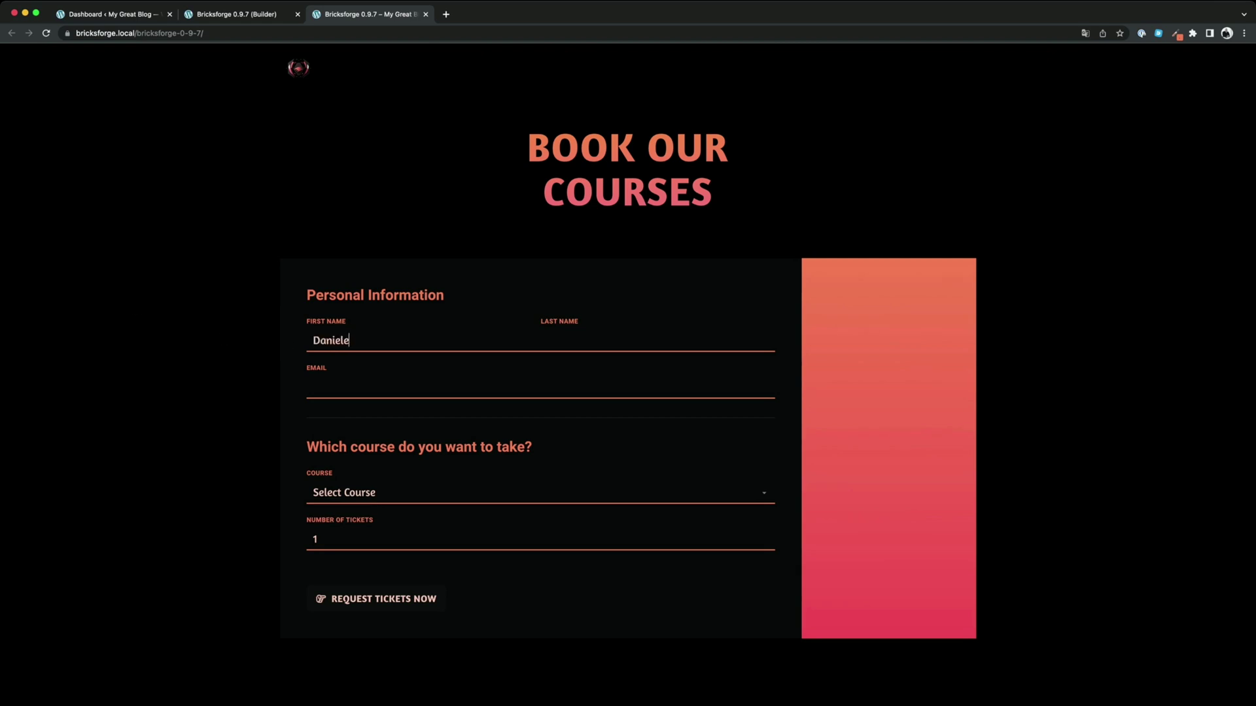
key(Tab)
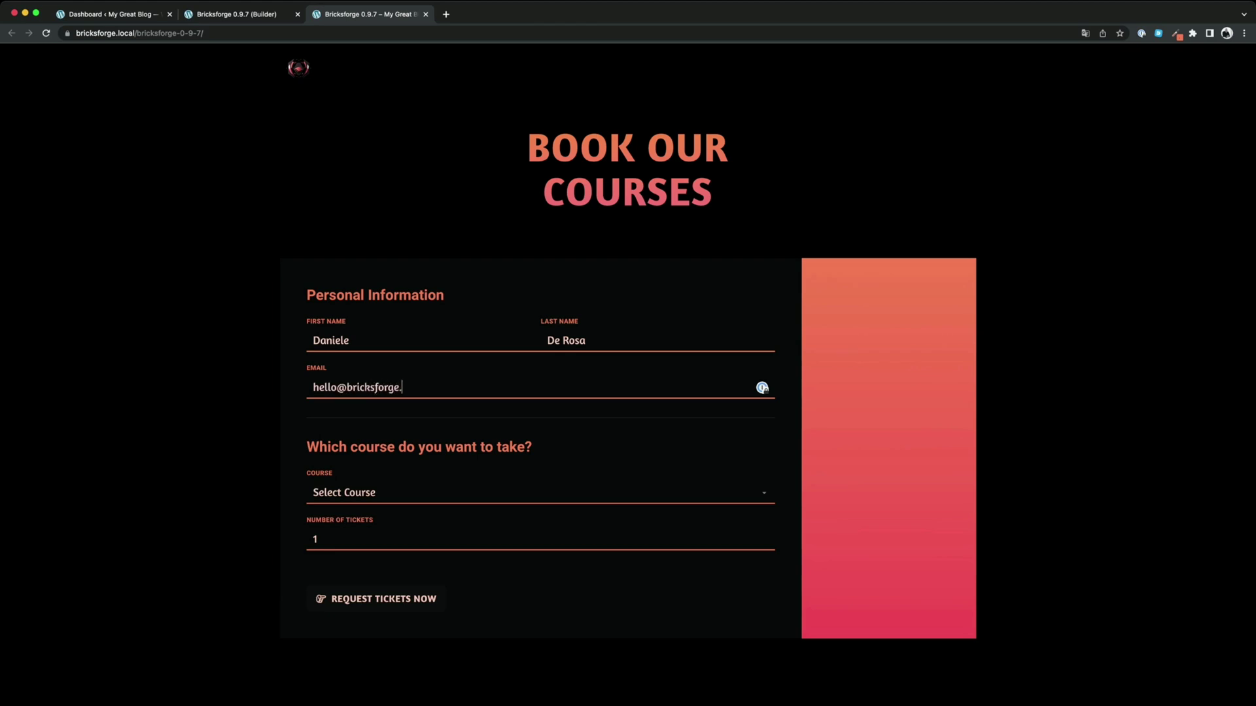
click(394, 513)
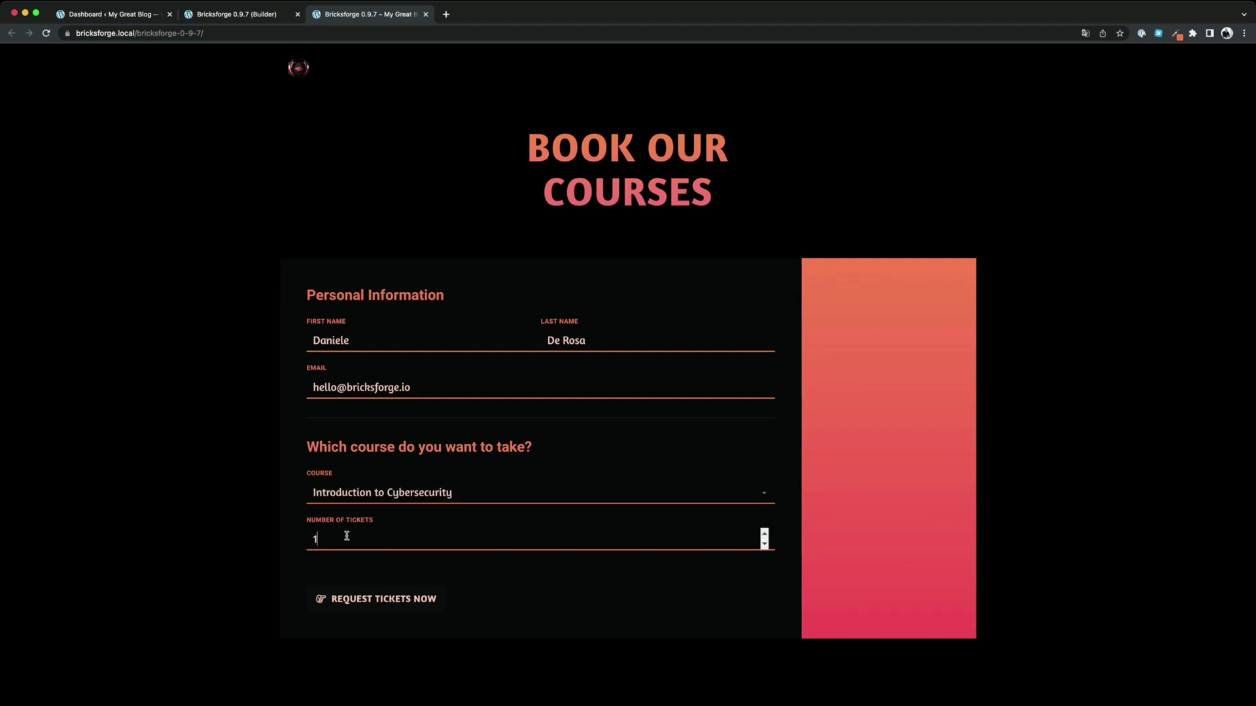
click(386, 599)
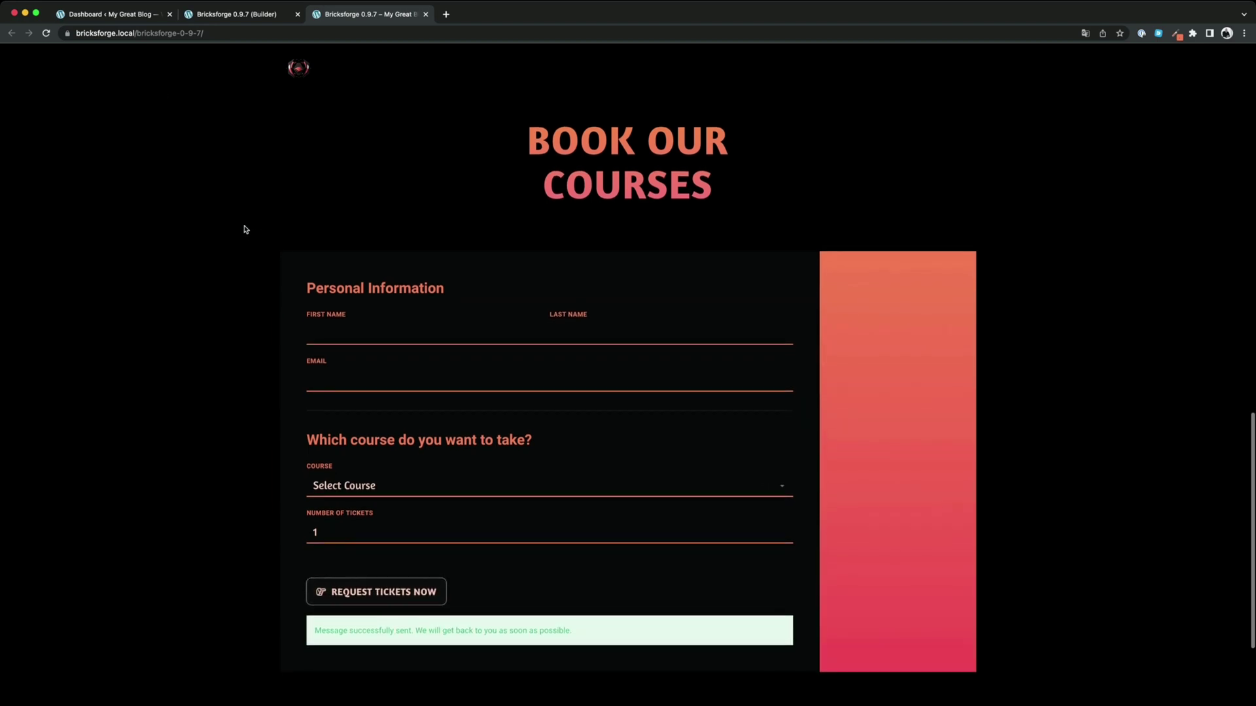
click(121, 18)
Open Bricks Form Submissions and view the Course Bookings entry details
click(45, 33)
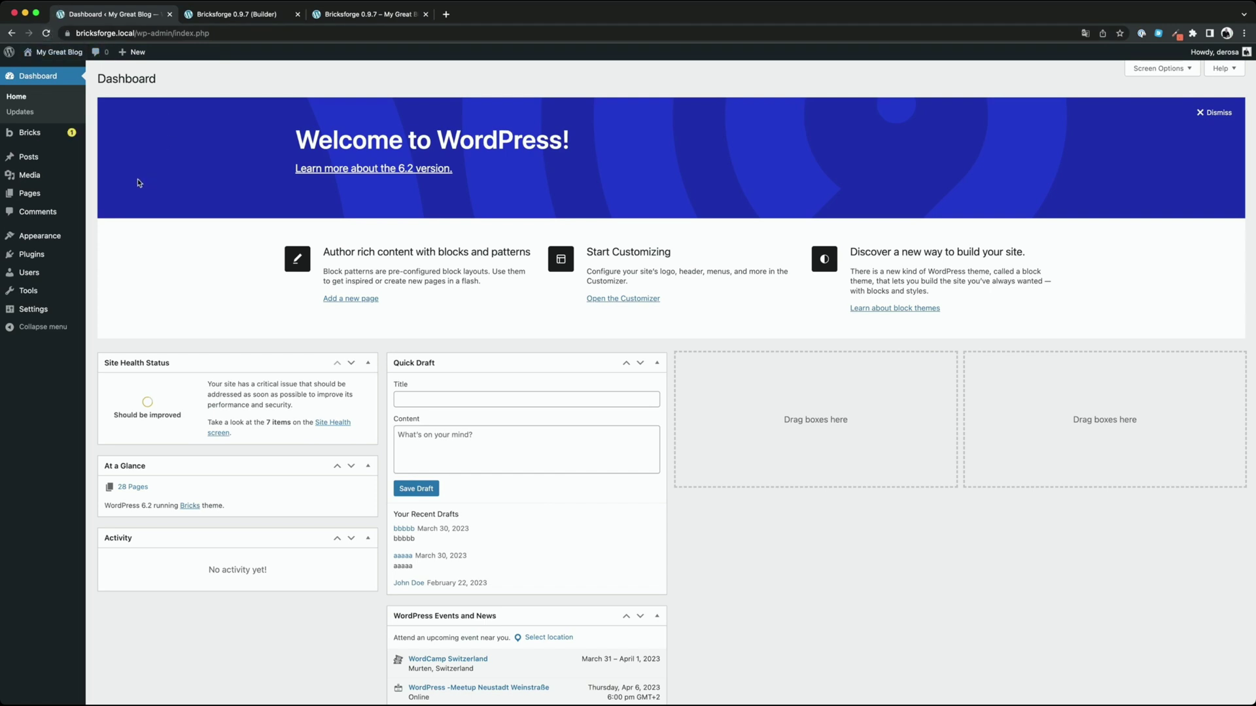
mouse_move(84, 138)
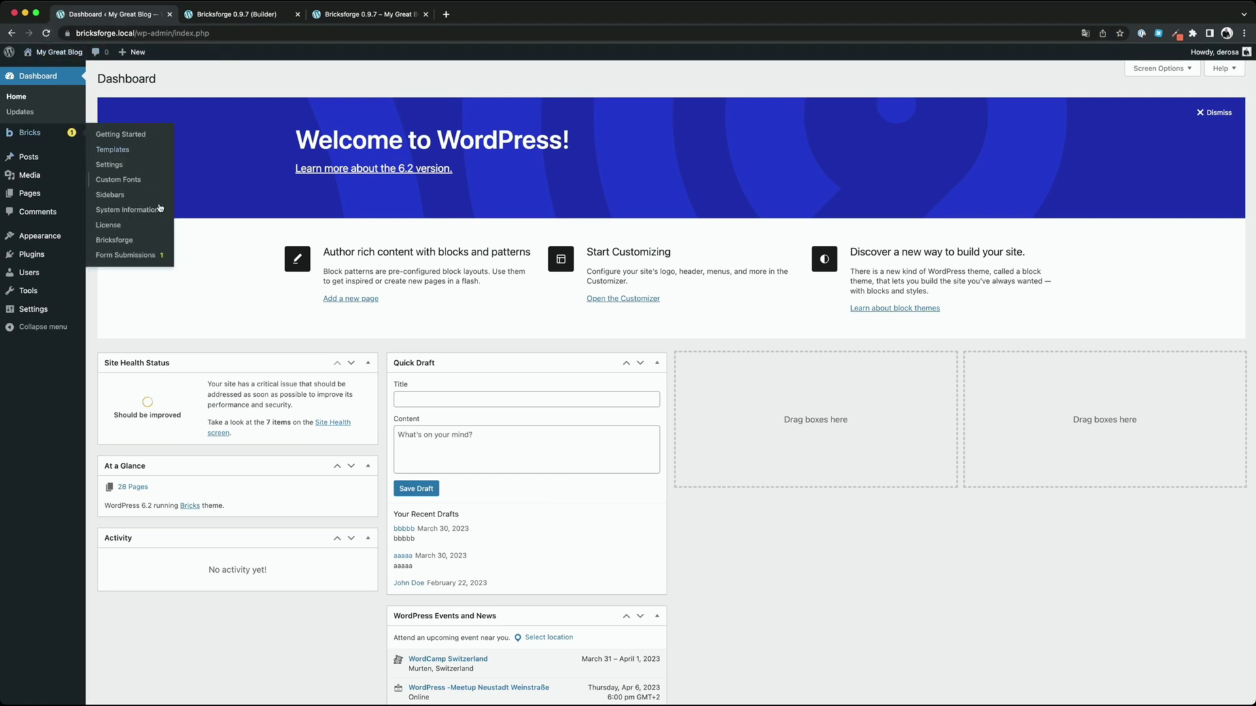
click(130, 256)
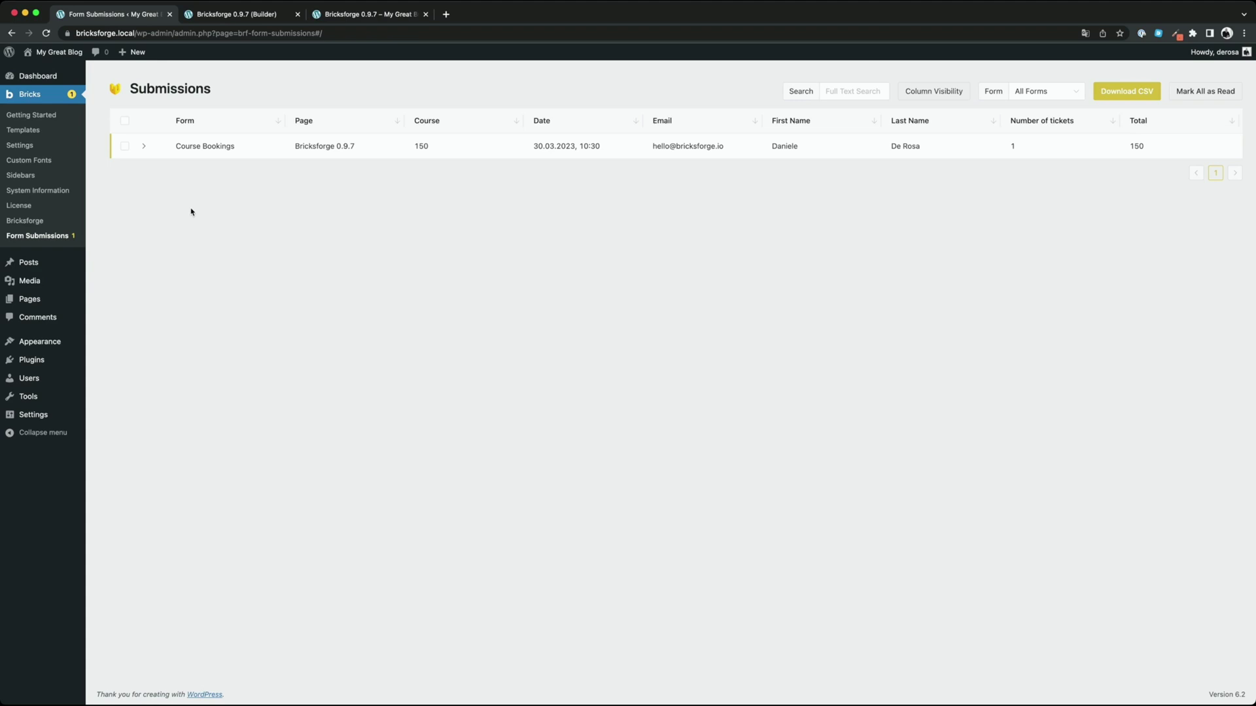
click(144, 147)
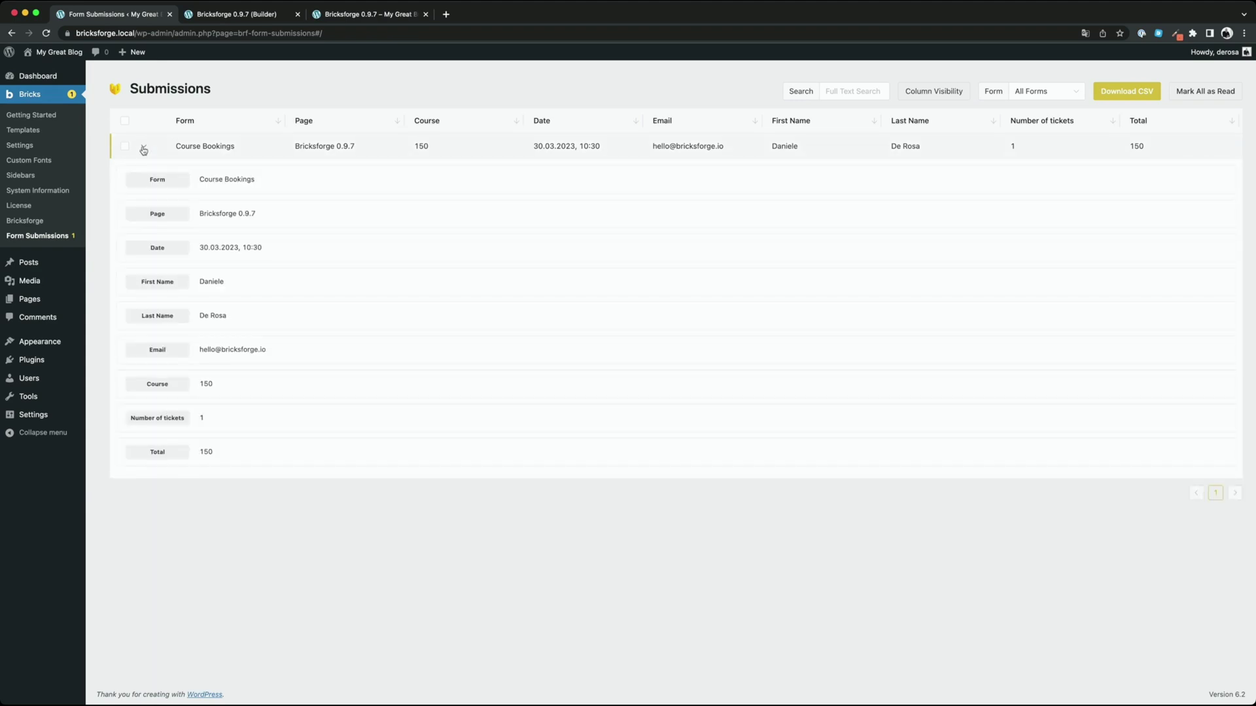
click(144, 150)
Reorder the columns so First Name, Last Name and Course come first
click(935, 92)
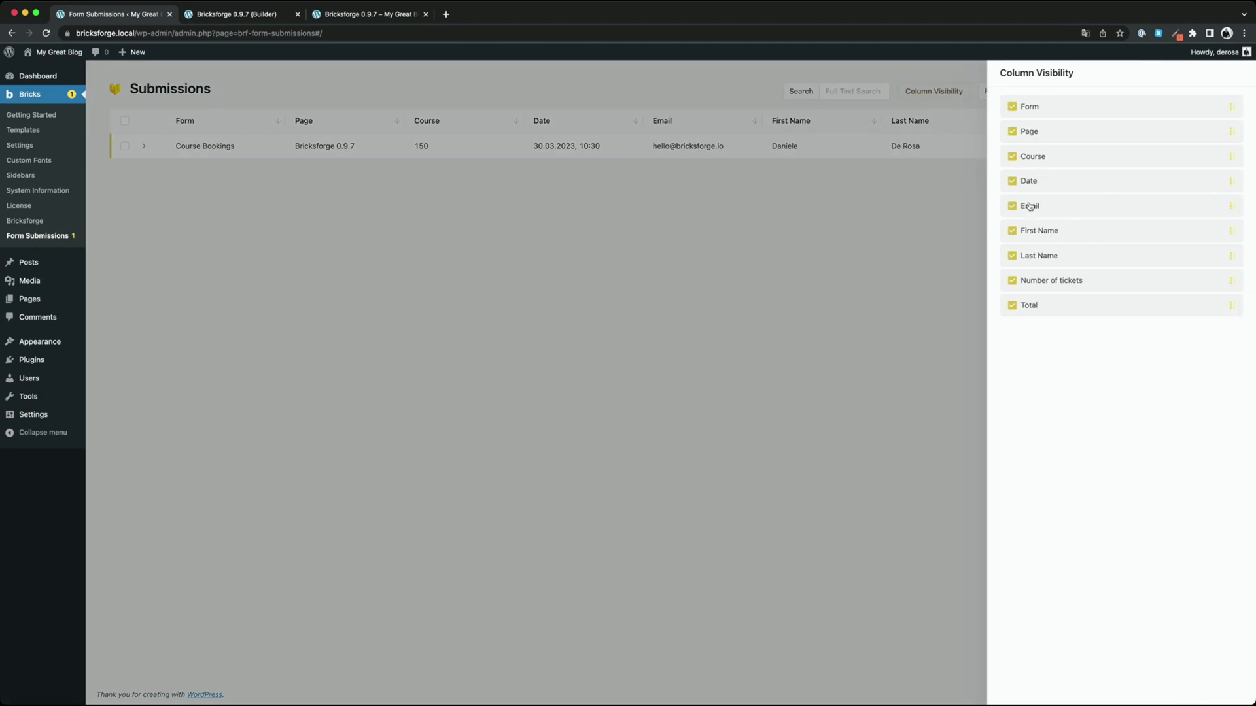
drag(1031, 231, 1034, 107)
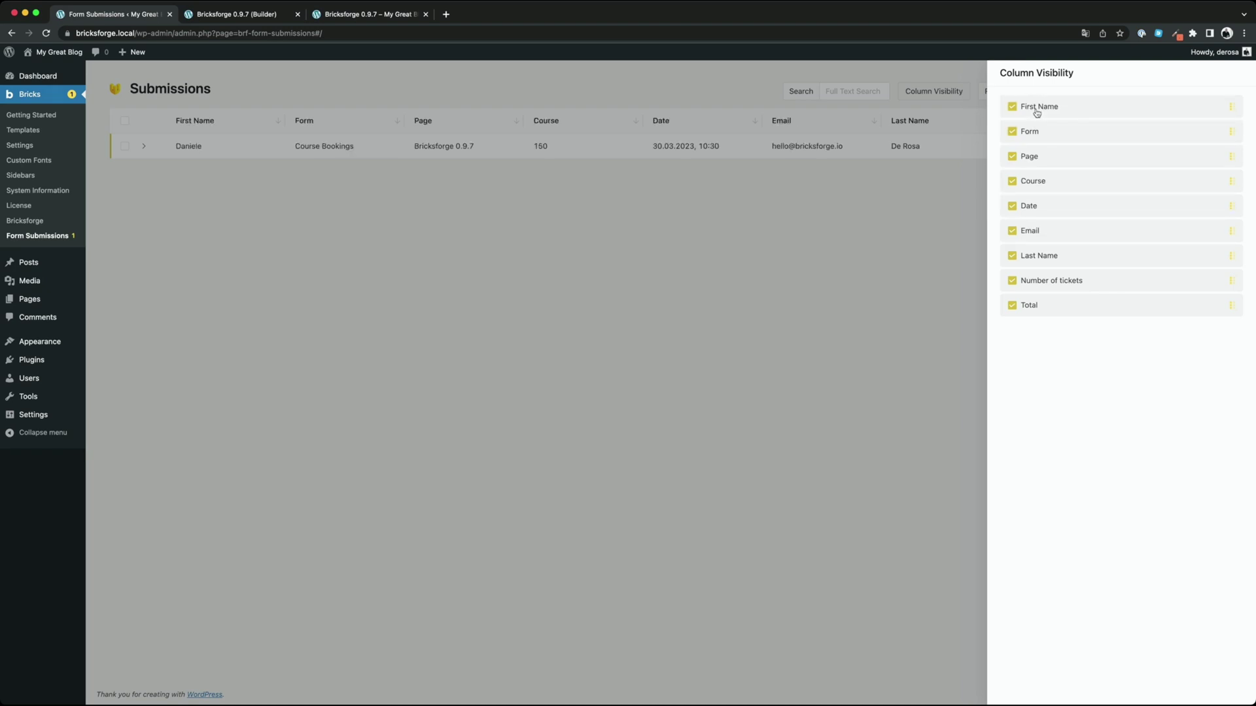
drag(1041, 262, 1039, 135)
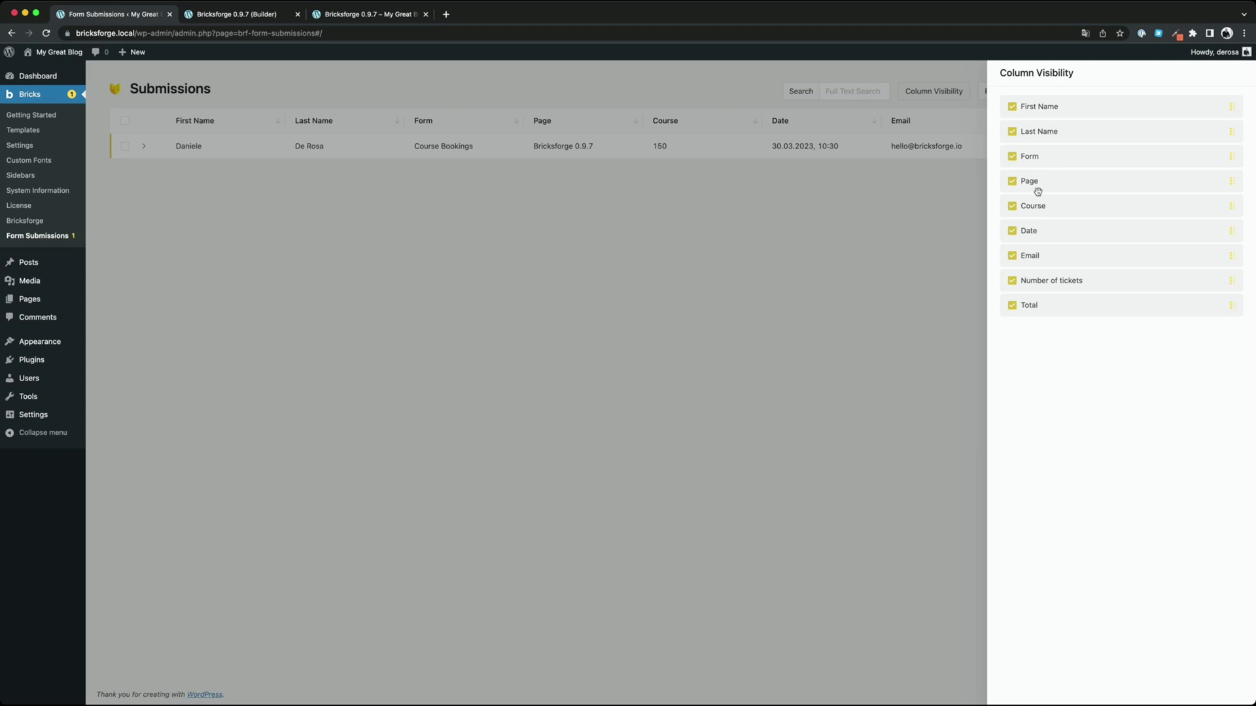
drag(1037, 210, 1036, 161)
click(884, 297)
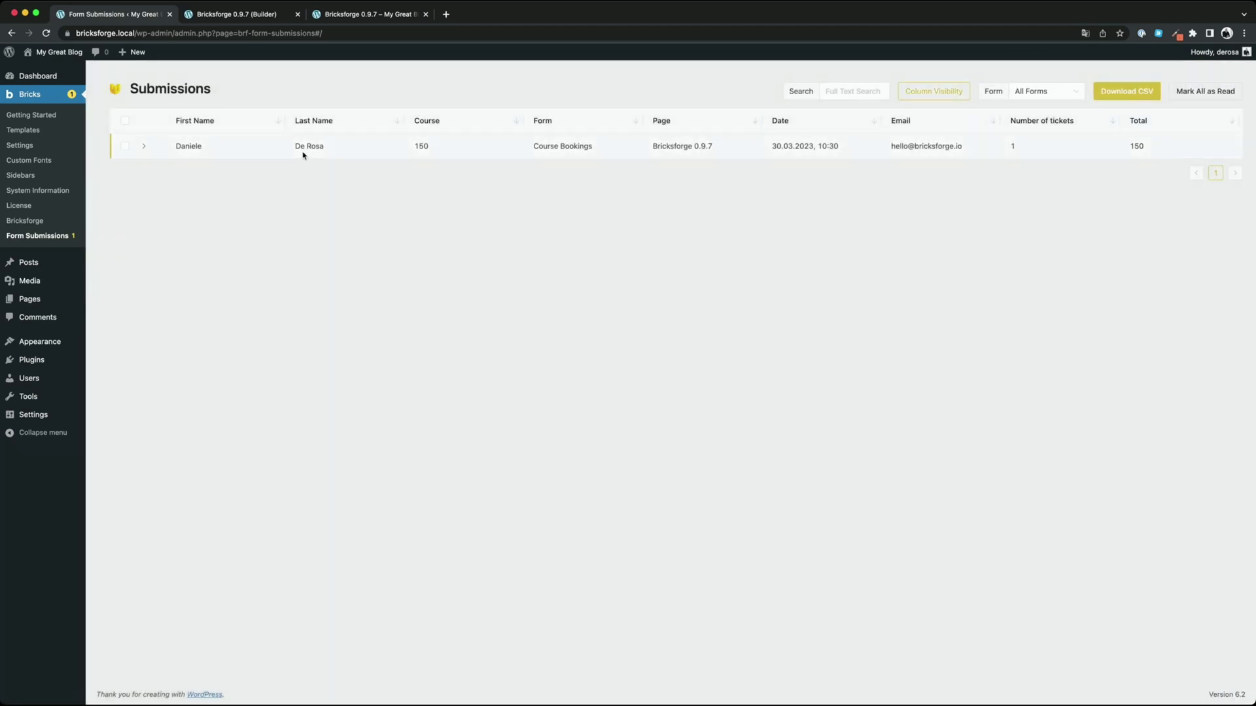
Widen the First Name and Last Name columns and filter the list to Course Bookings
drag(281, 123, 331, 124)
drag(443, 123, 480, 124)
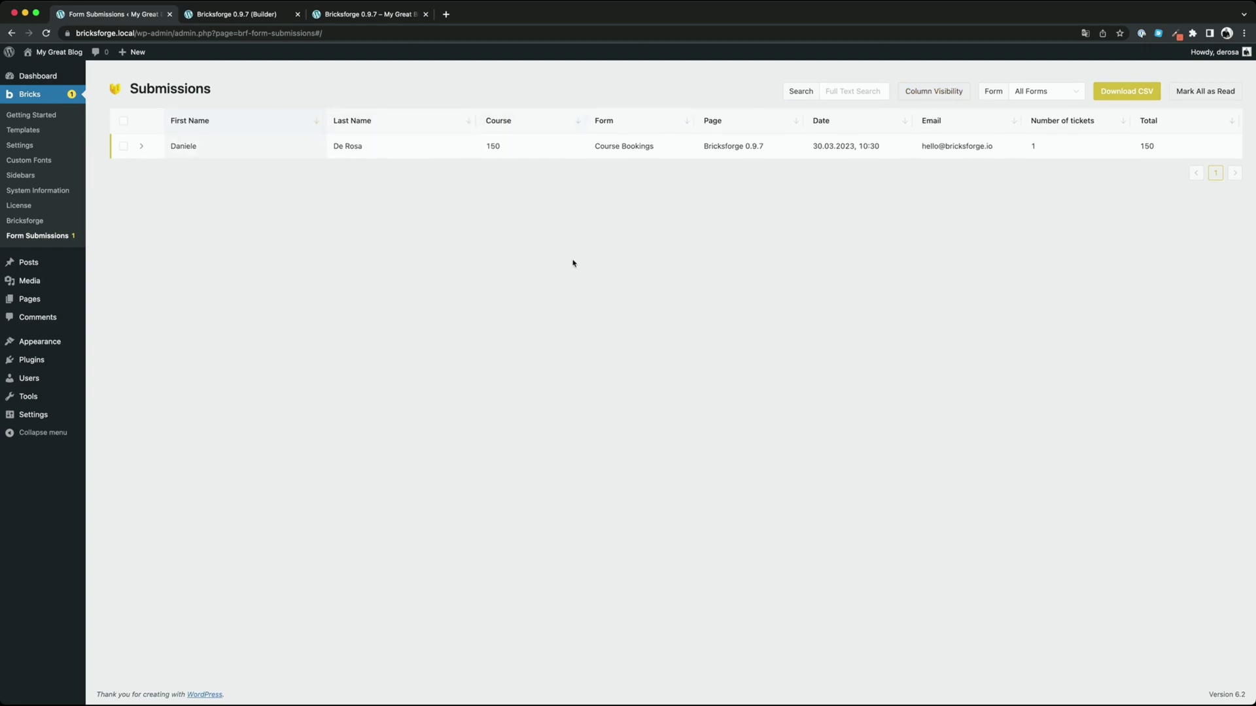
click(1047, 92)
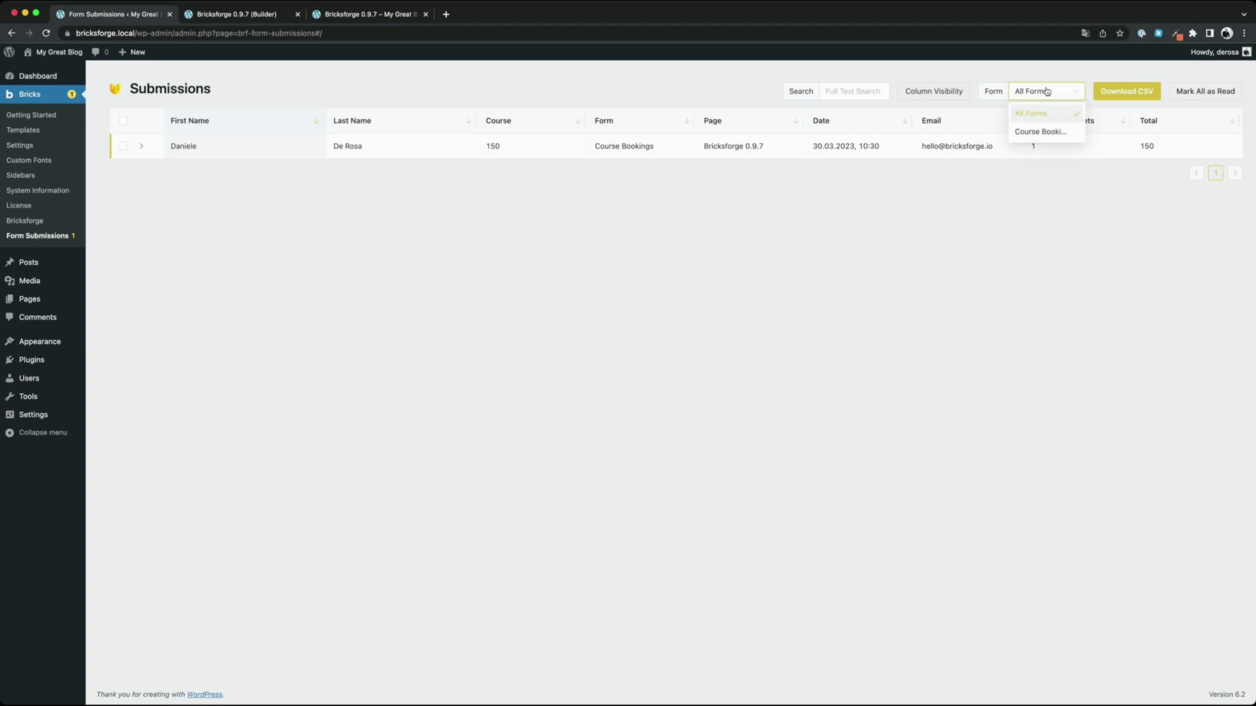
click(1043, 132)
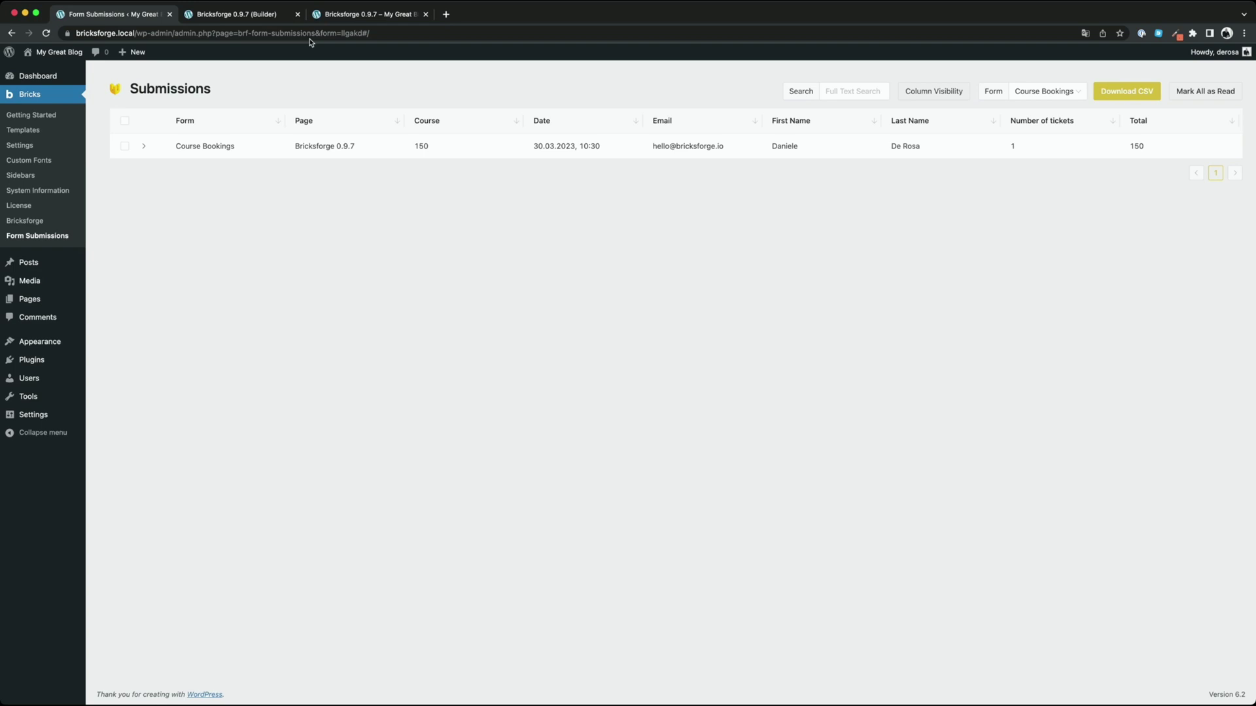
Reload the booking page and refill first name, last name and the same e-mail address
click(335, 20)
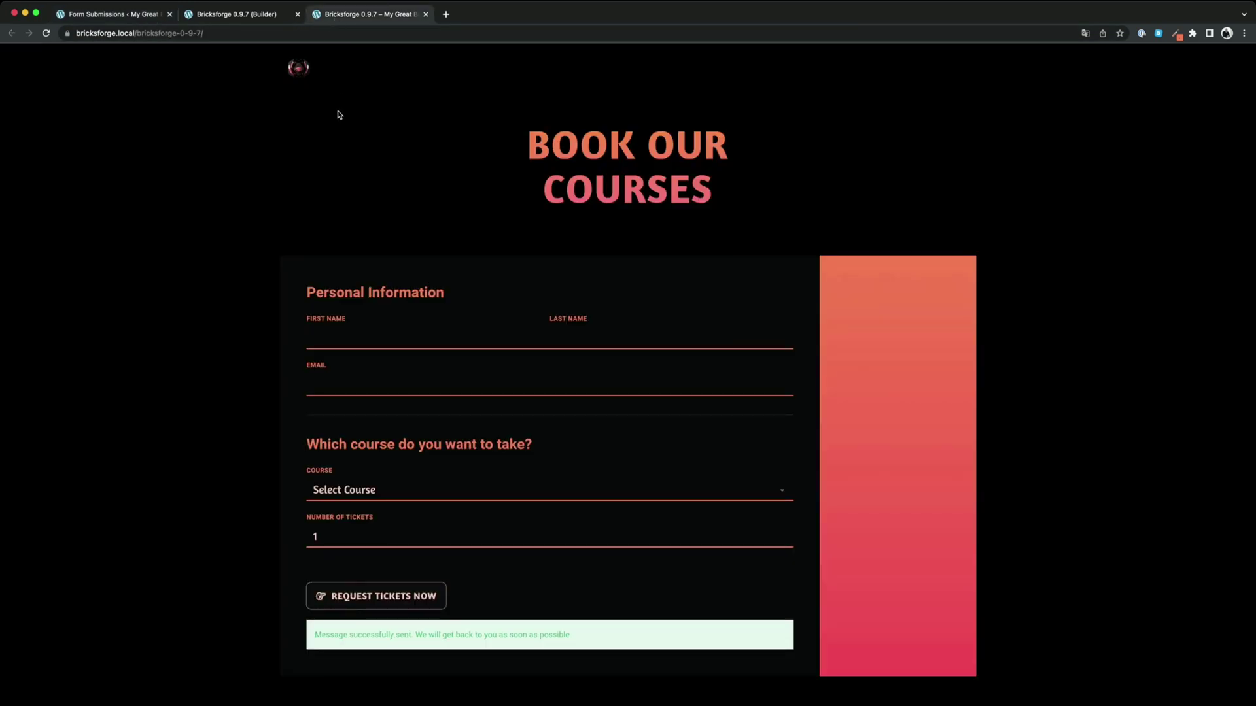
scroll(336, 113, down, 3)
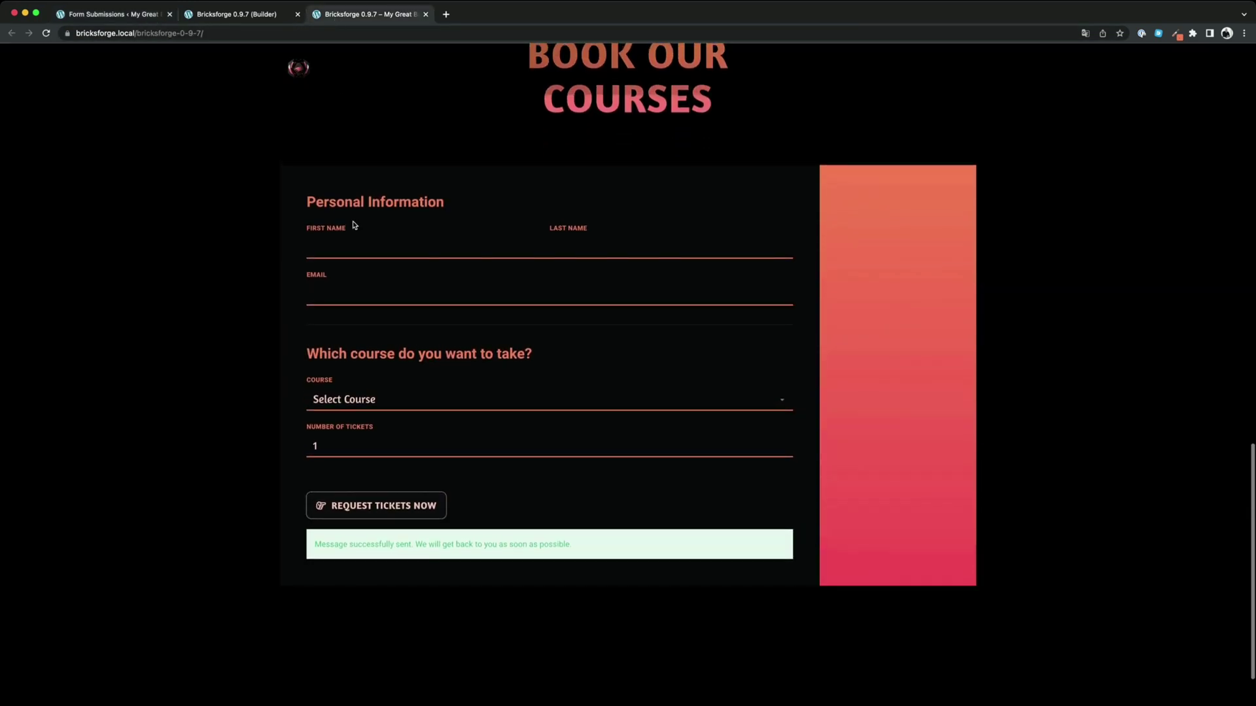
key(super+r)
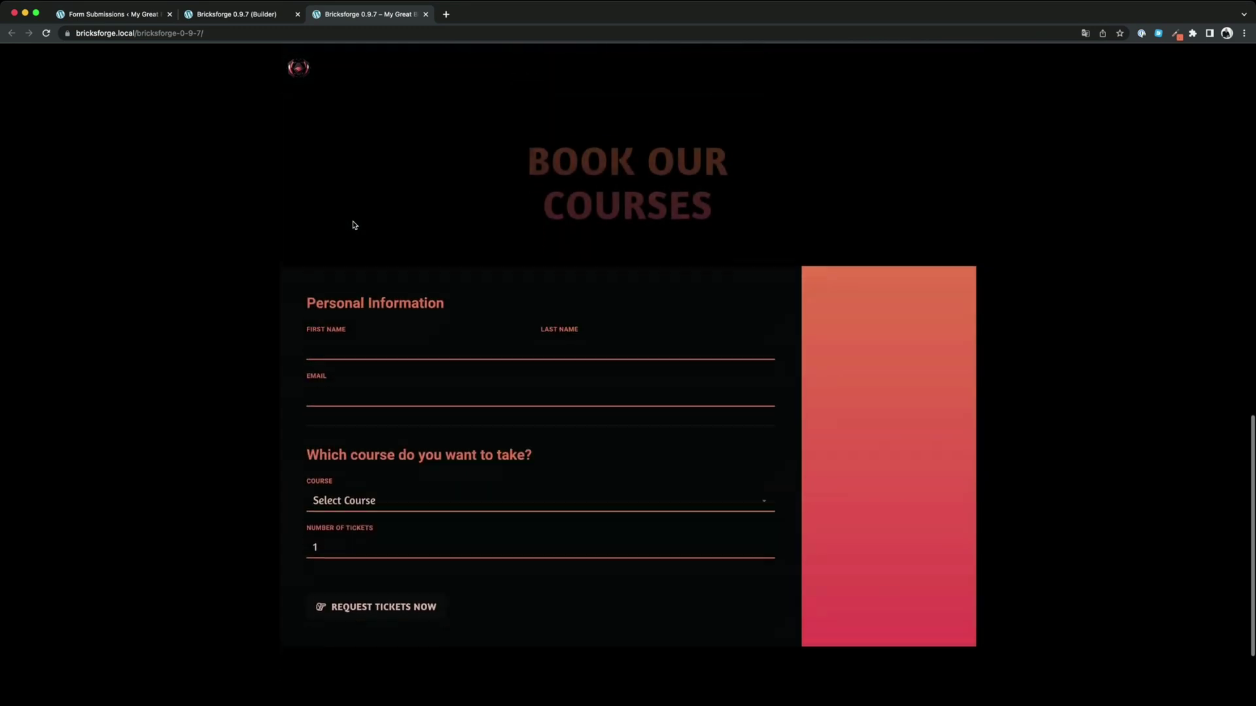
click(345, 233)
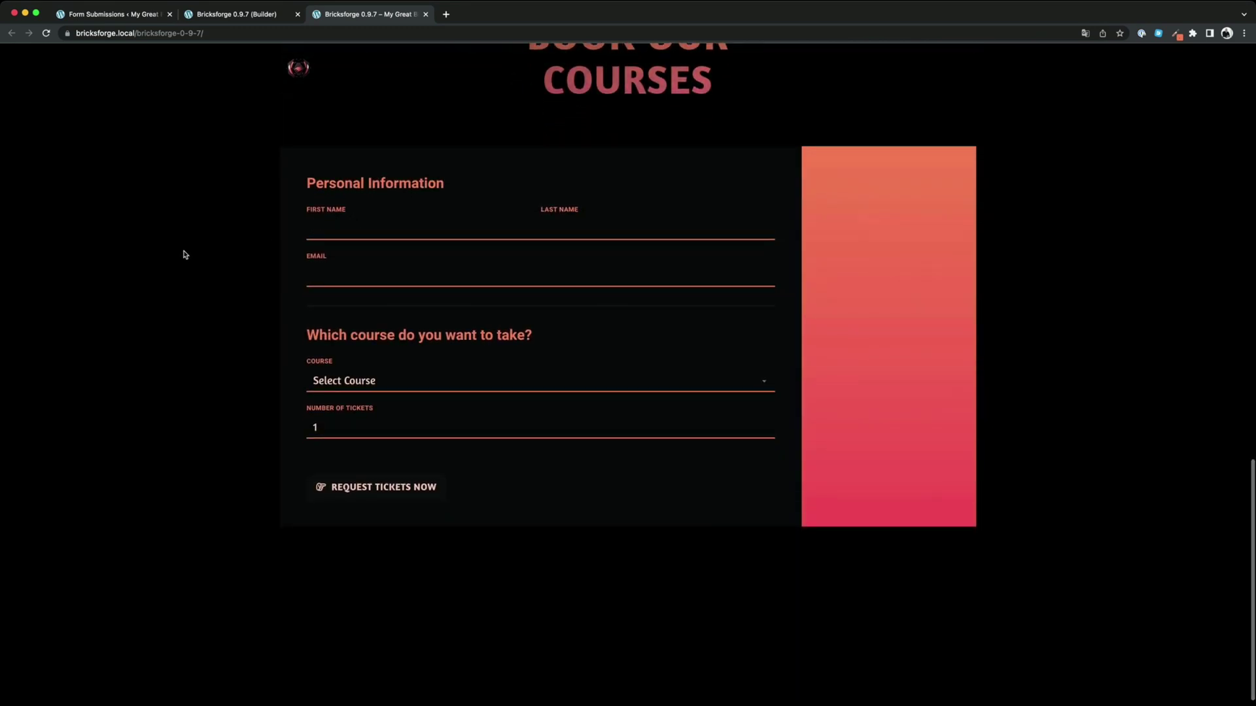
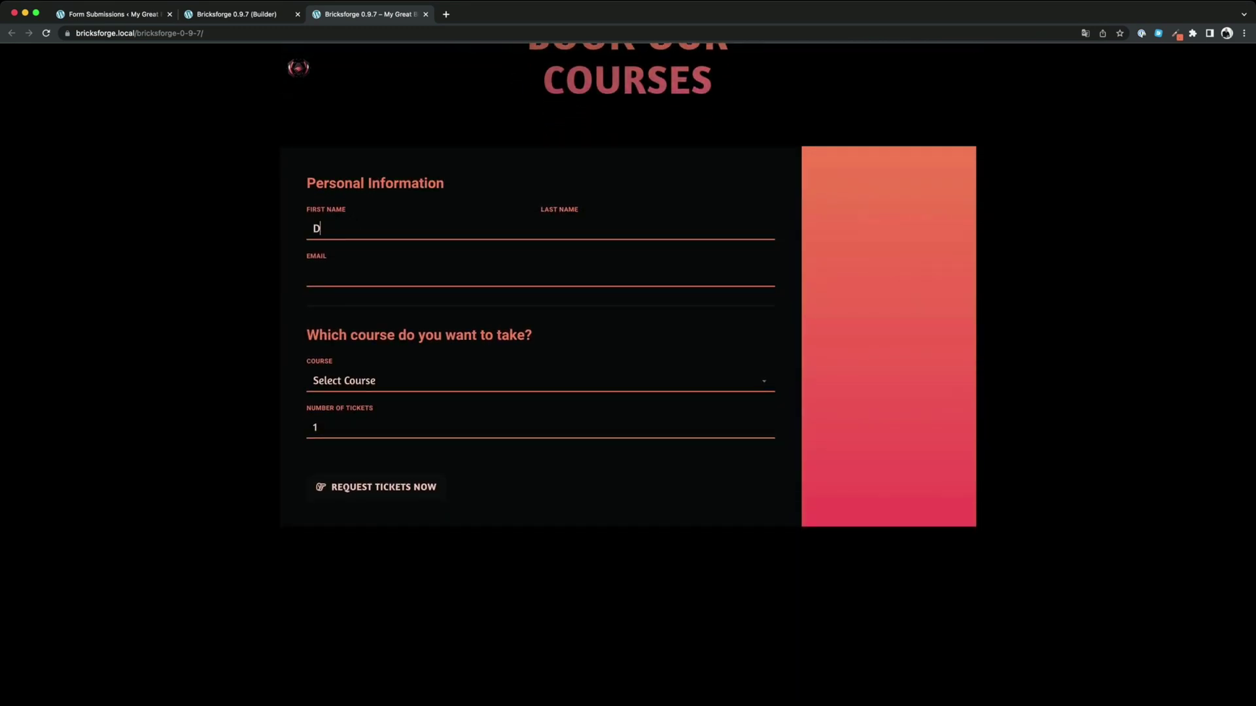
key(Tab)
key(Tab)
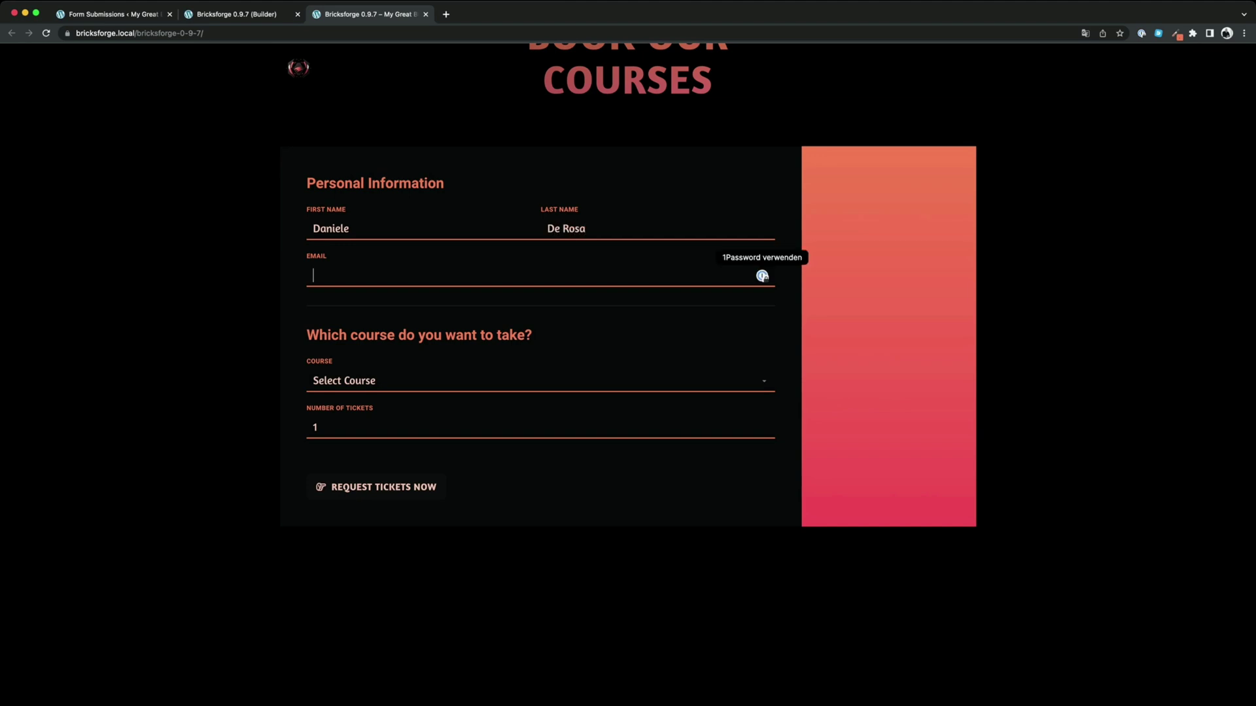
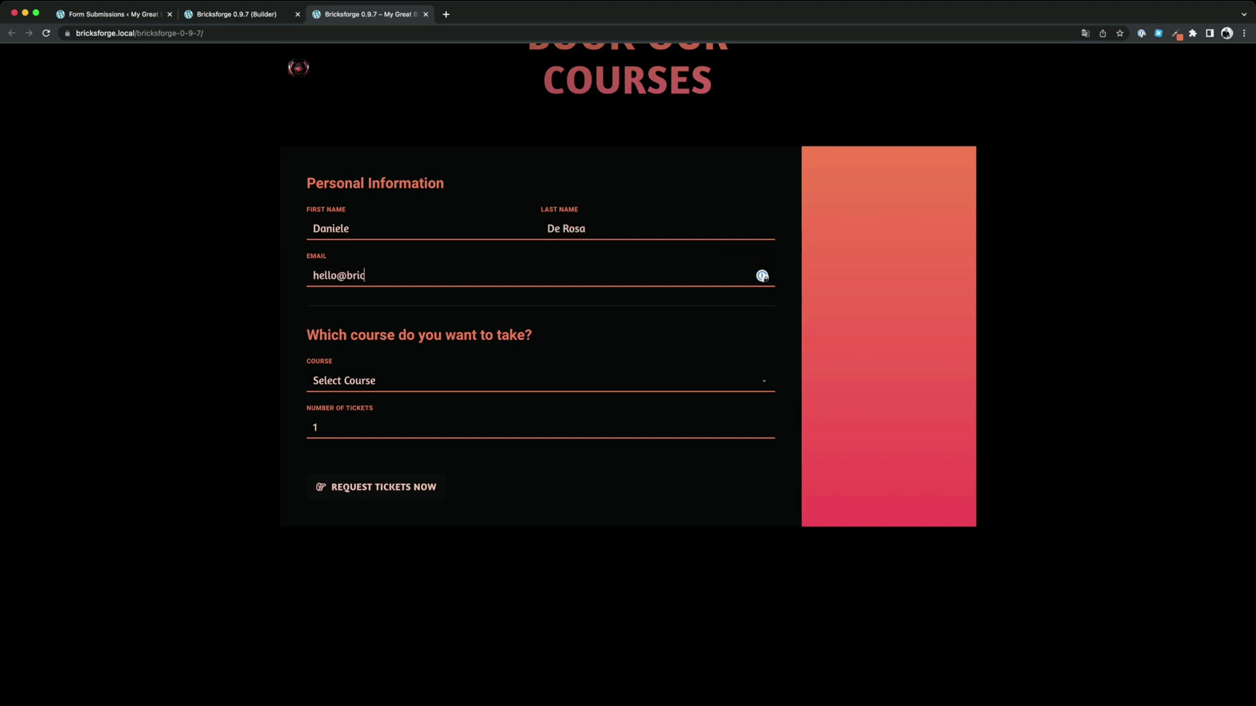
Choose Introduction to Cybersecurity, submit, and highlight the 'This email address already exists' error
click(377, 387)
click(375, 401)
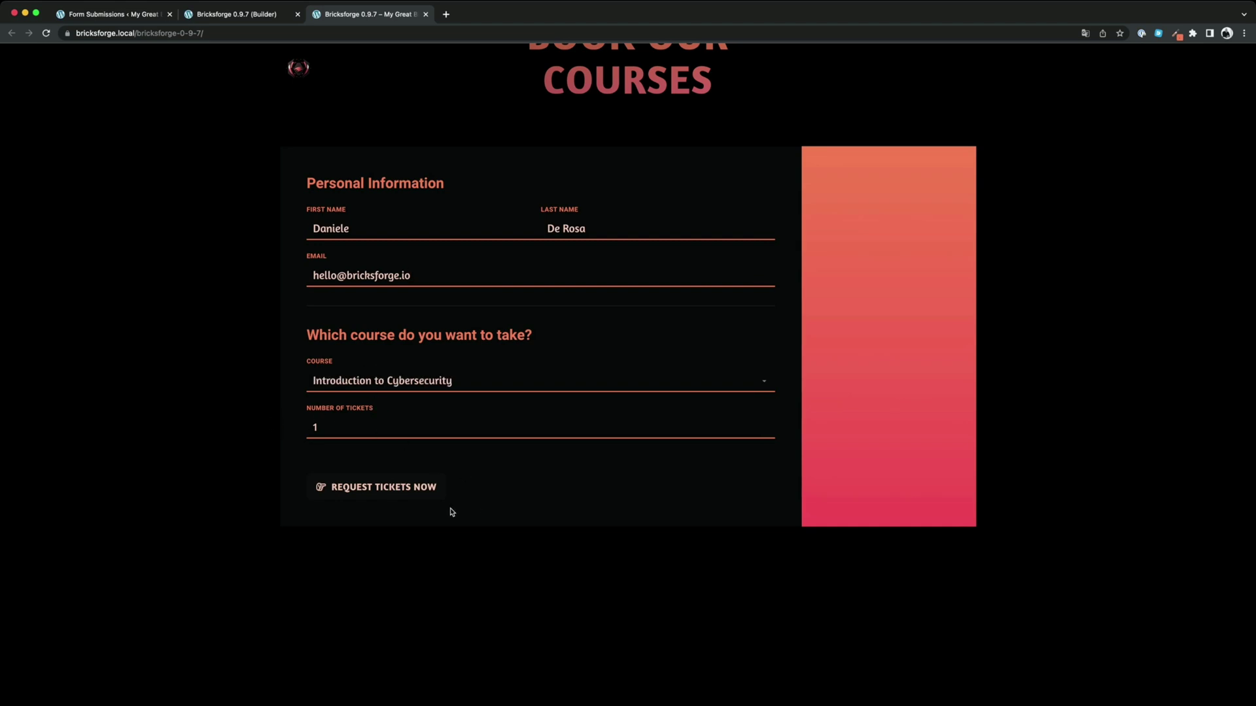
click(386, 488)
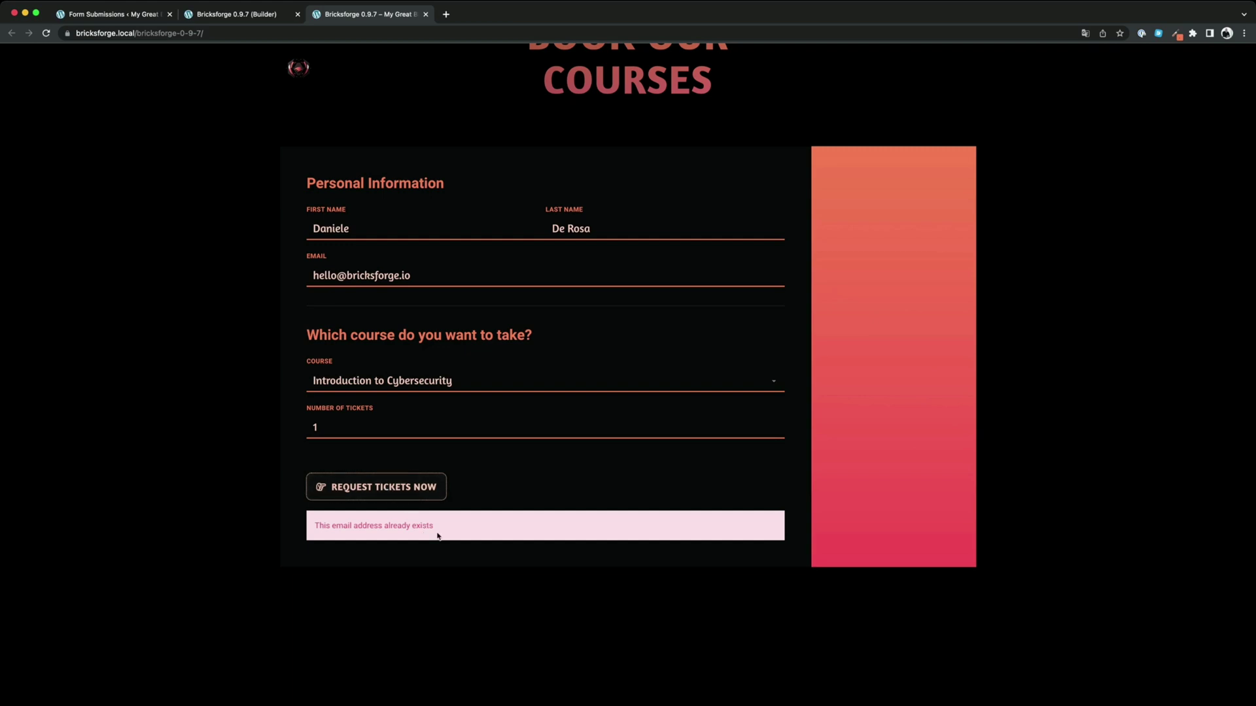
drag(437, 531, 314, 527)
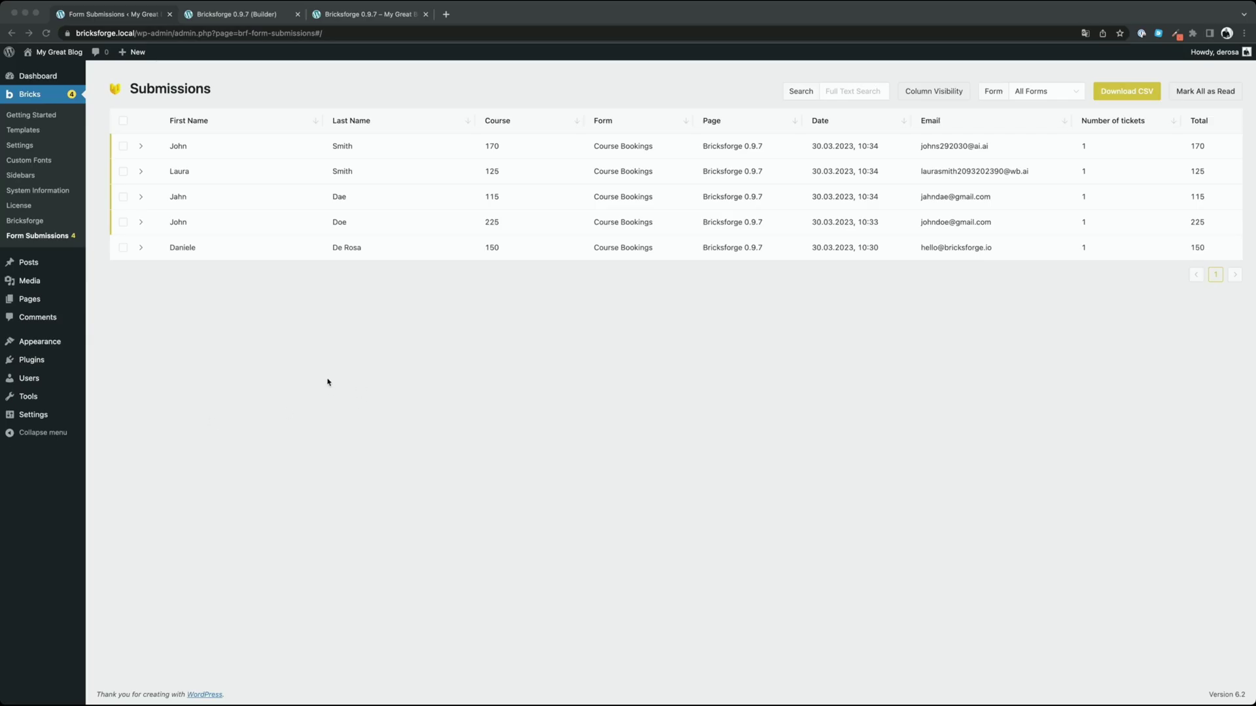
Mark all Course Bookings submissions as read and return to the Bricks Builder tab
click(327, 381)
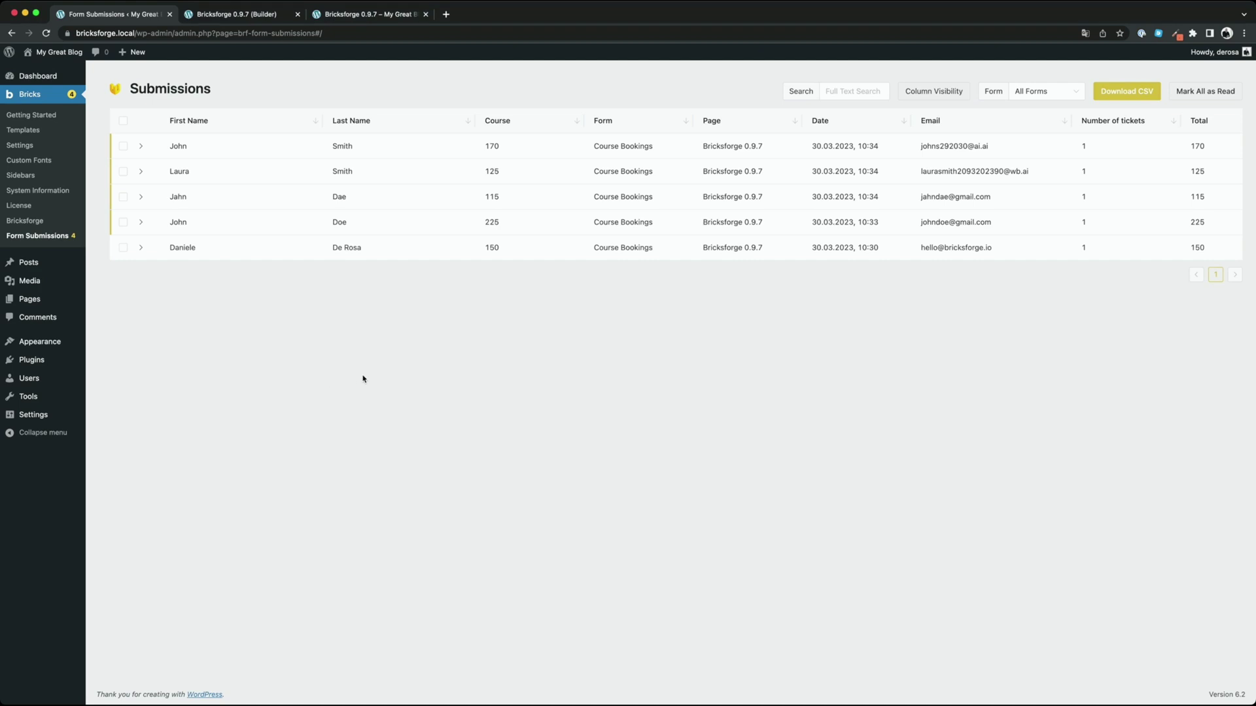
click(1187, 97)
click(239, 15)
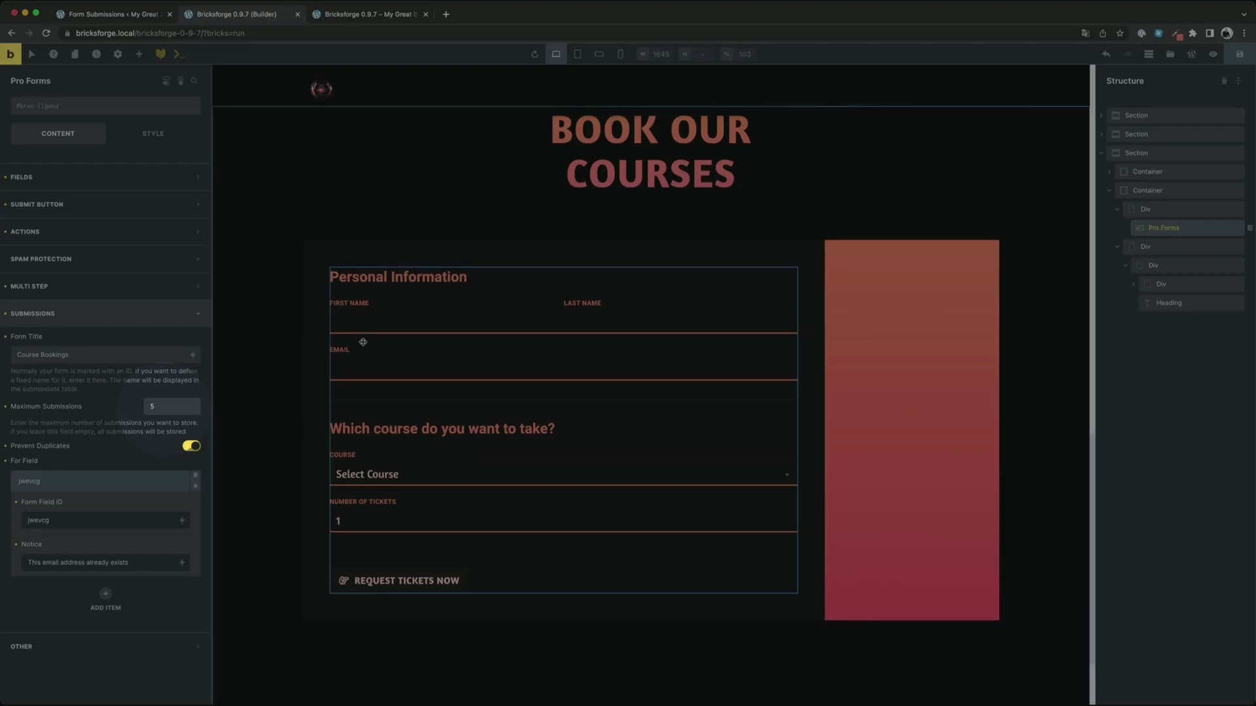
Enable submit button conditions with a Submission Limit Reached condition
click(79, 206)
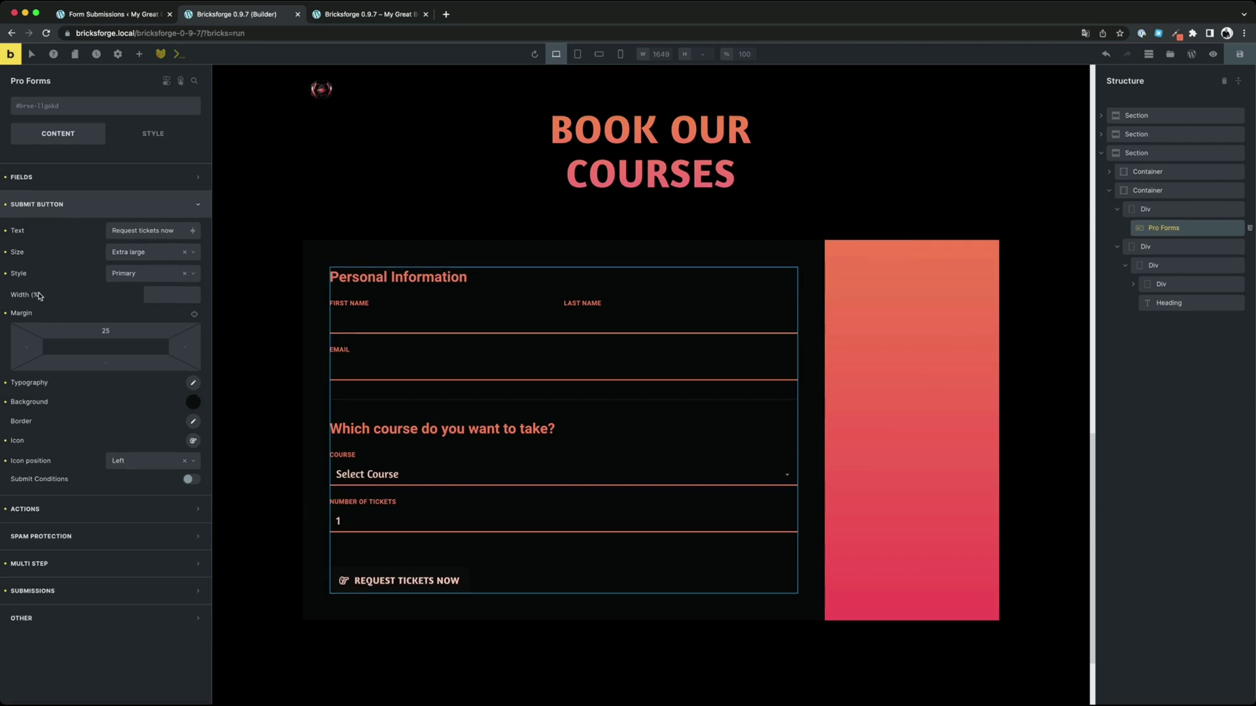
click(191, 482)
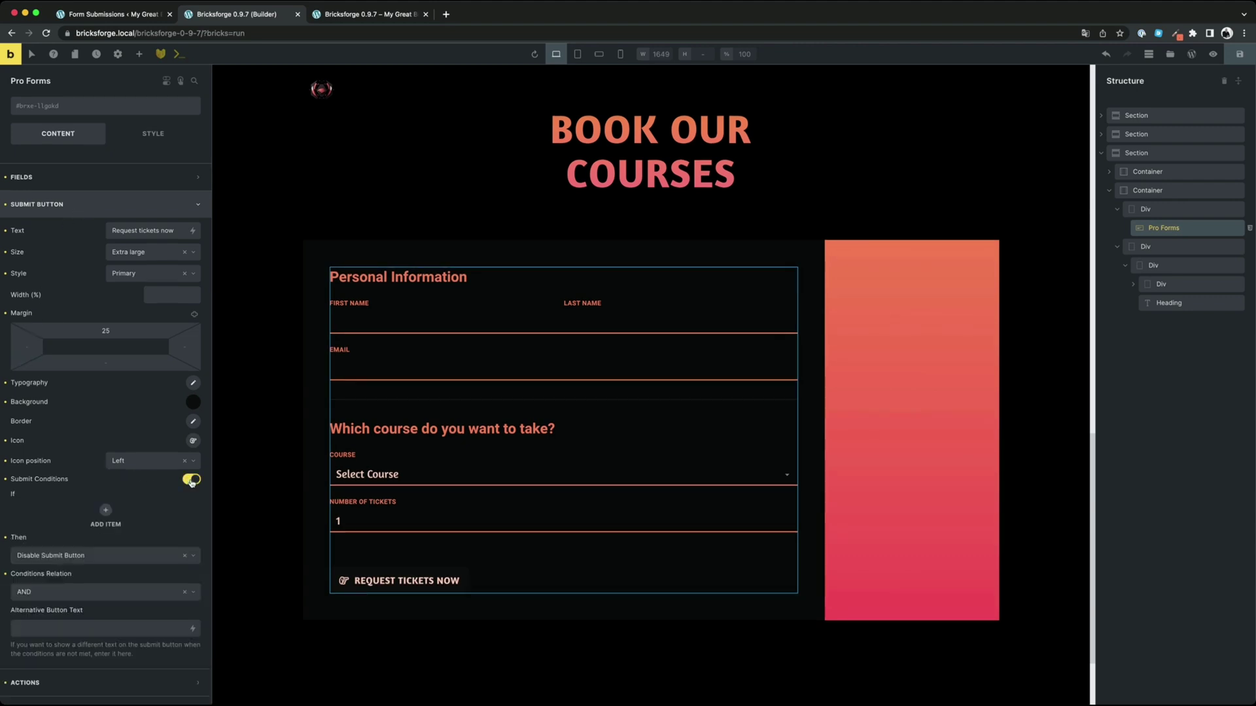
scroll(108, 419, down, 3)
click(107, 419)
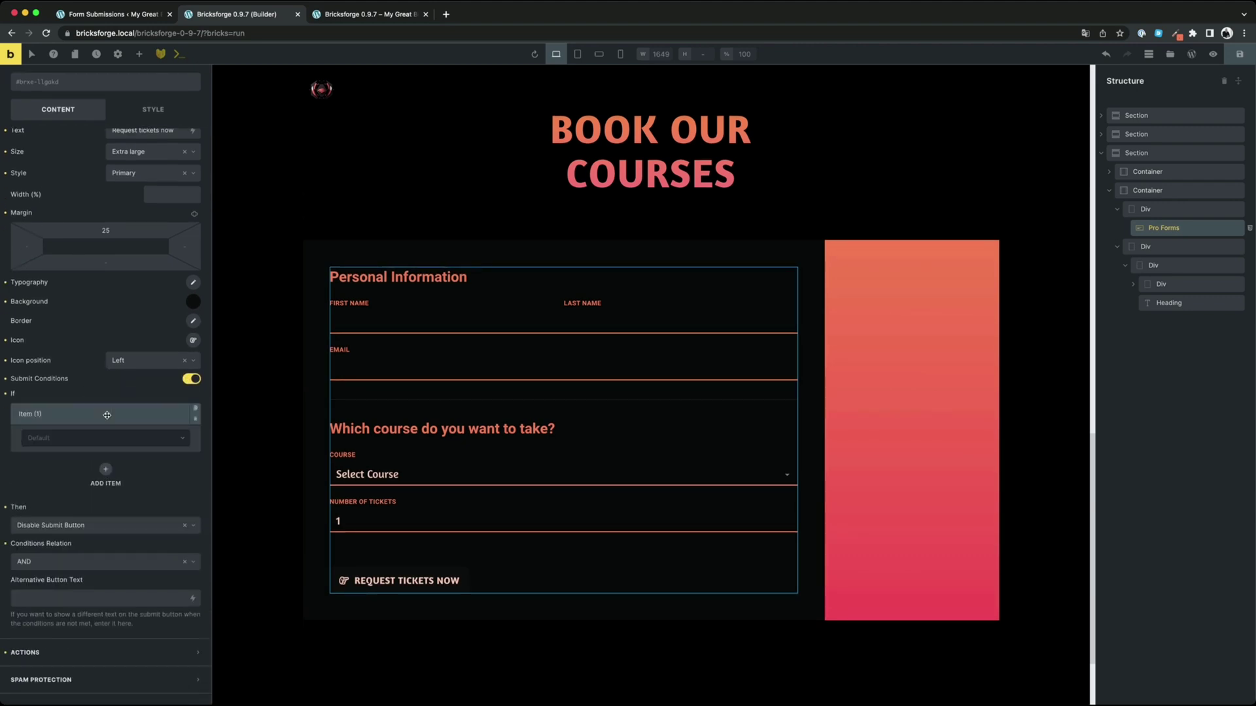
scroll(108, 409, down, 1)
click(105, 399)
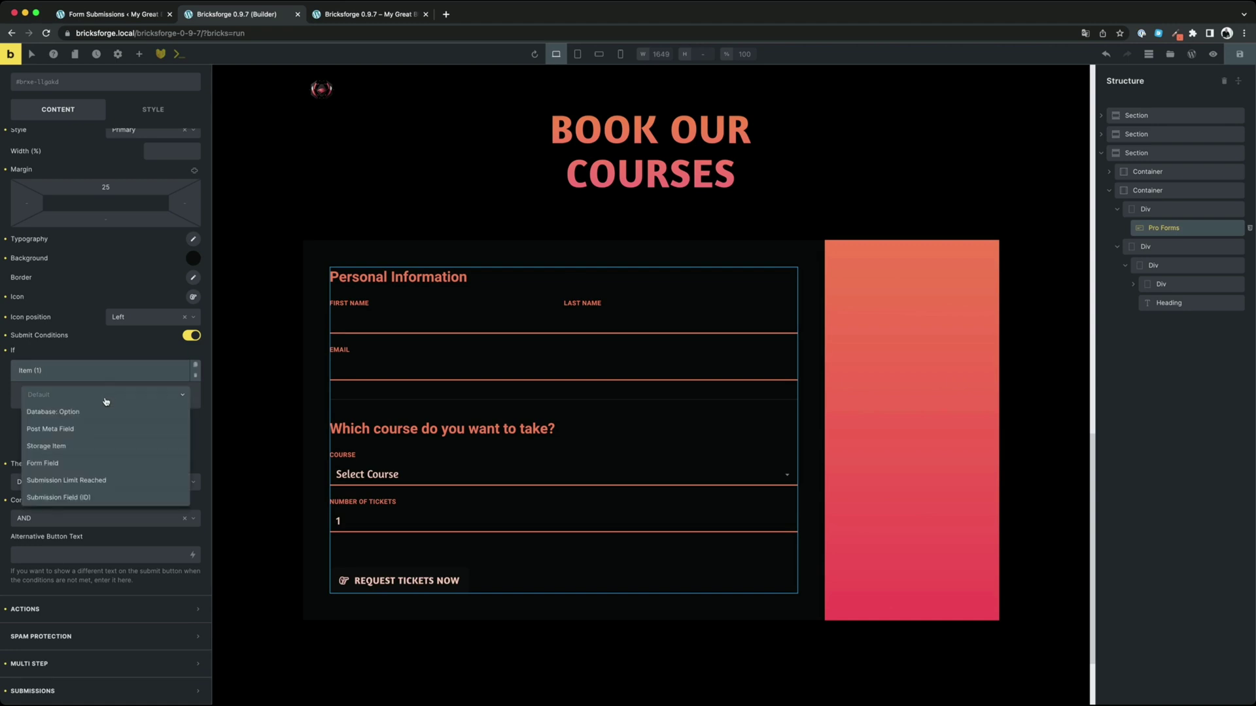
click(93, 482)
Disable the button with alternative text 'Sorry. Limit reached :(', save, and view the live page
scroll(92, 438, down, 1)
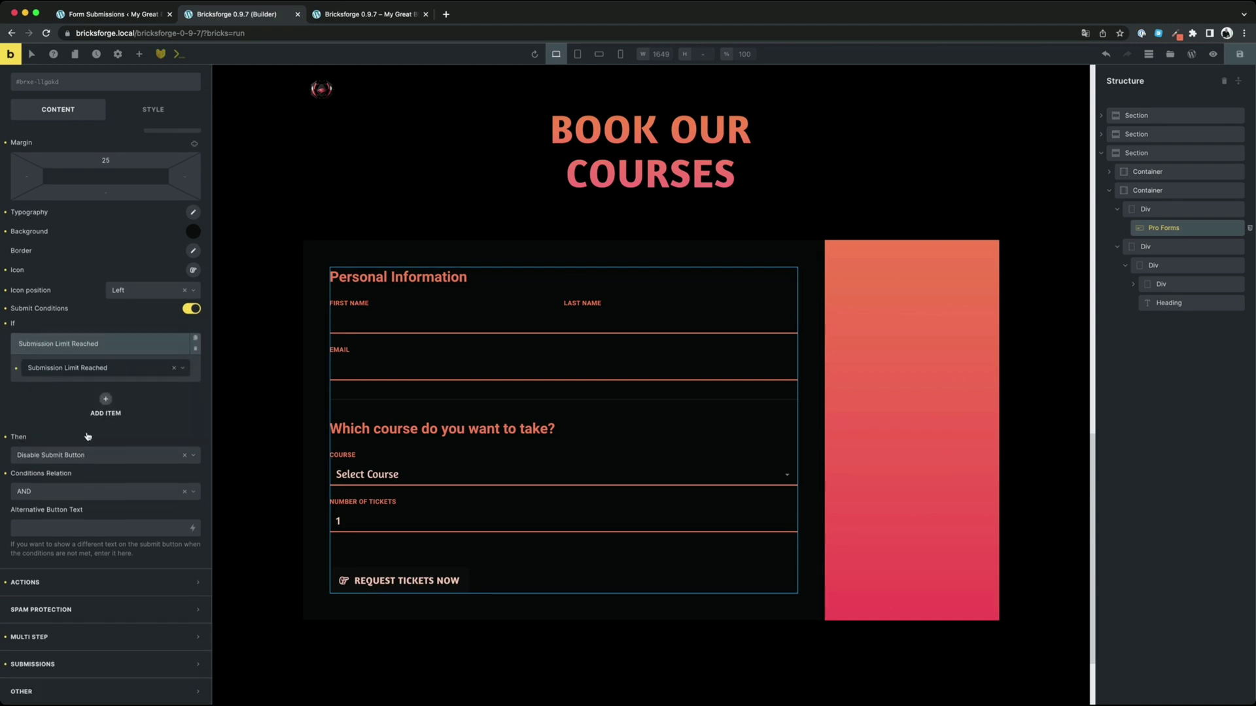
click(73, 456)
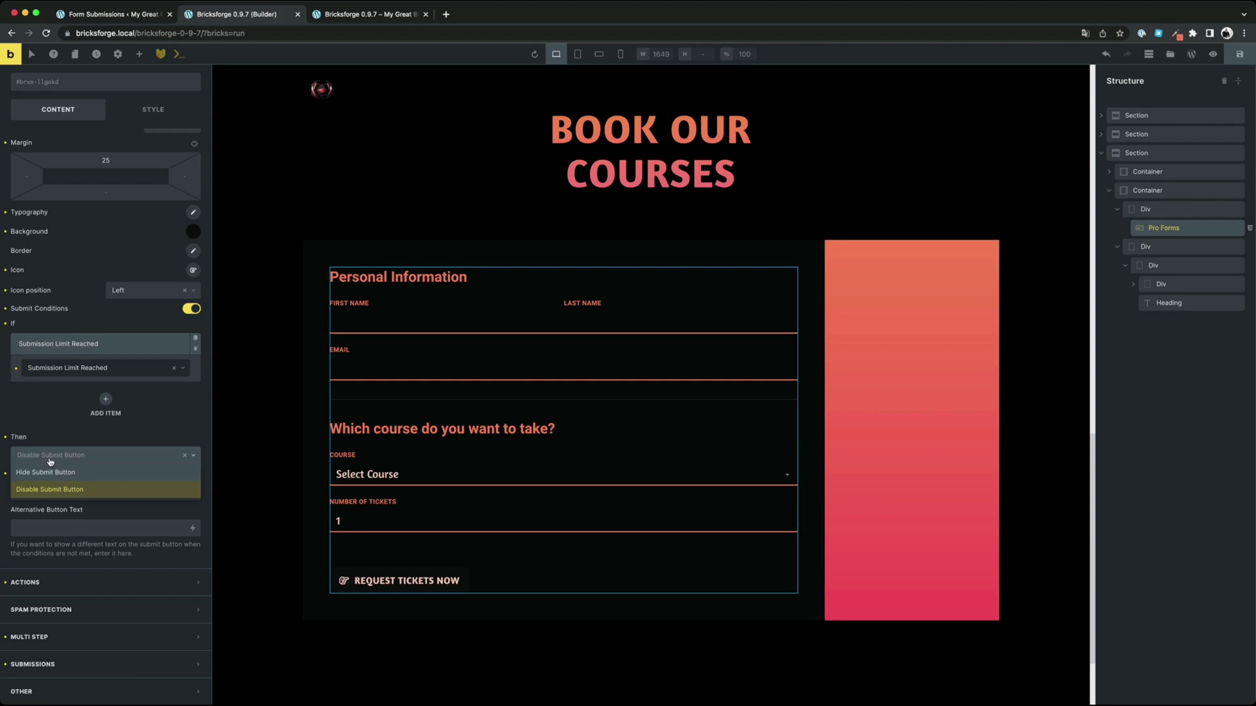
click(48, 492)
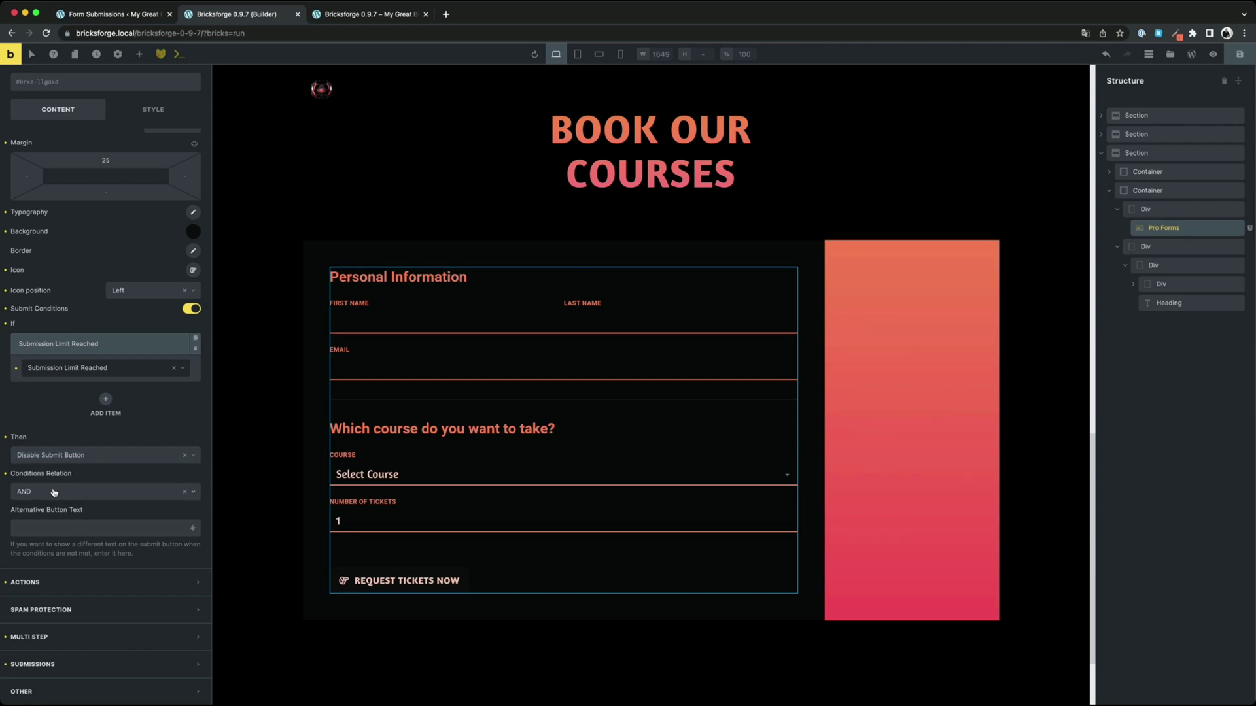
click(73, 525)
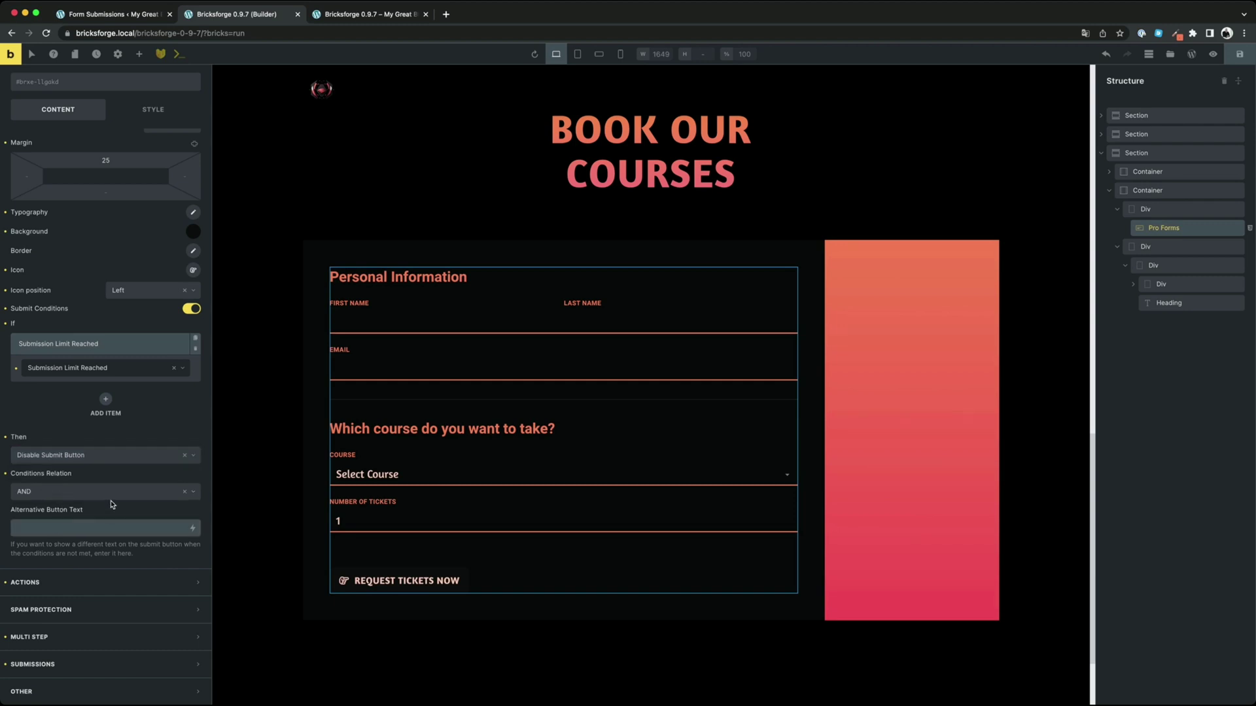
text(Sorry. Limit reached :()
click(1240, 54)
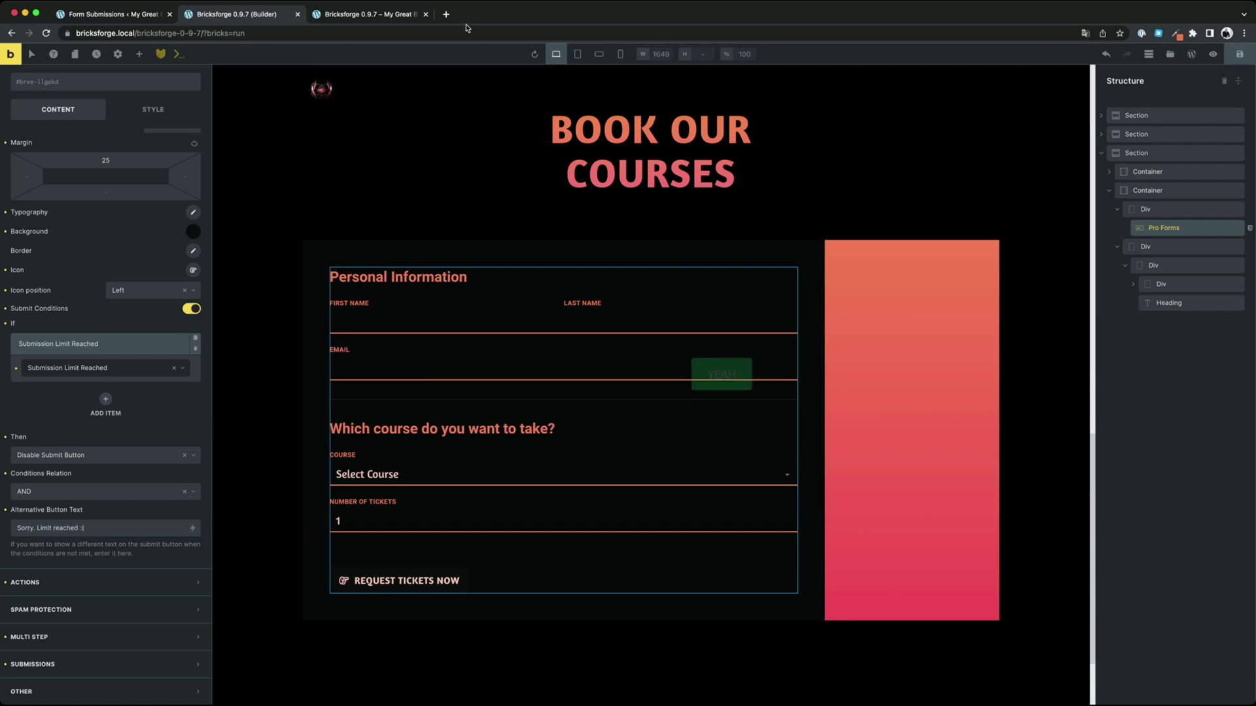
click(345, 18)
Reload the live page and confirm the booking button reads 'Sorry. Limit reached :('
click(46, 32)
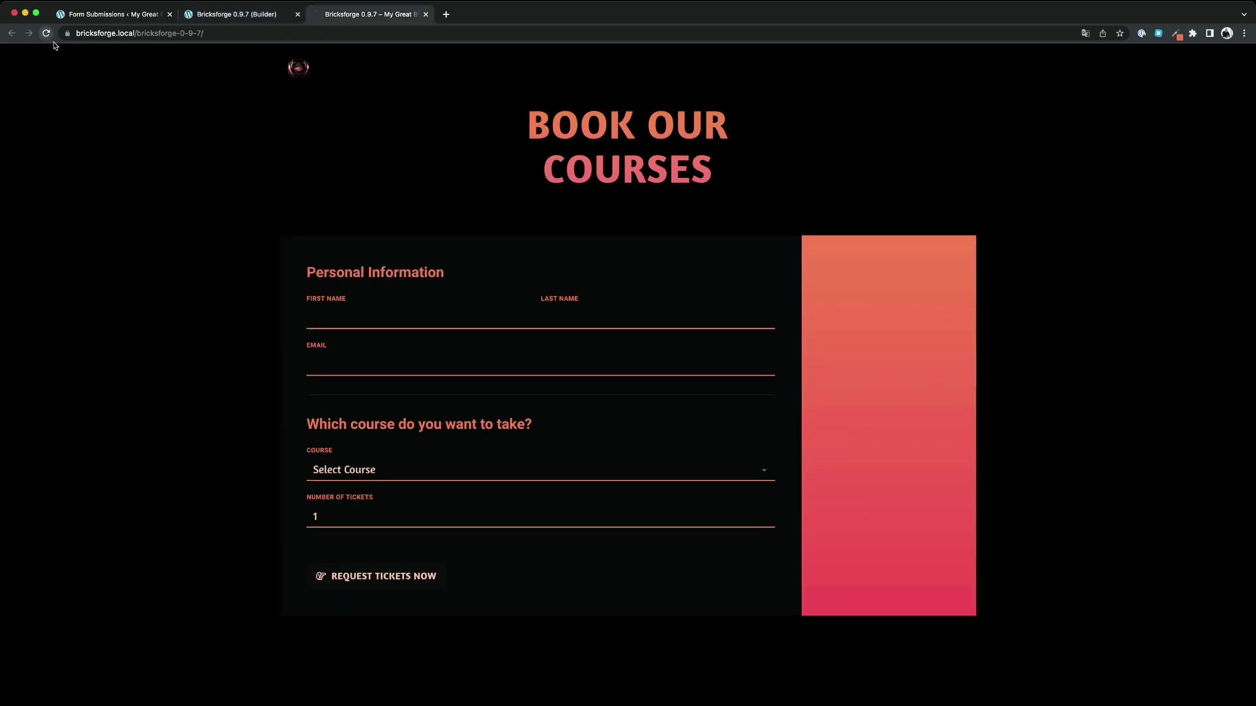
scroll(564, 295, down, 10)
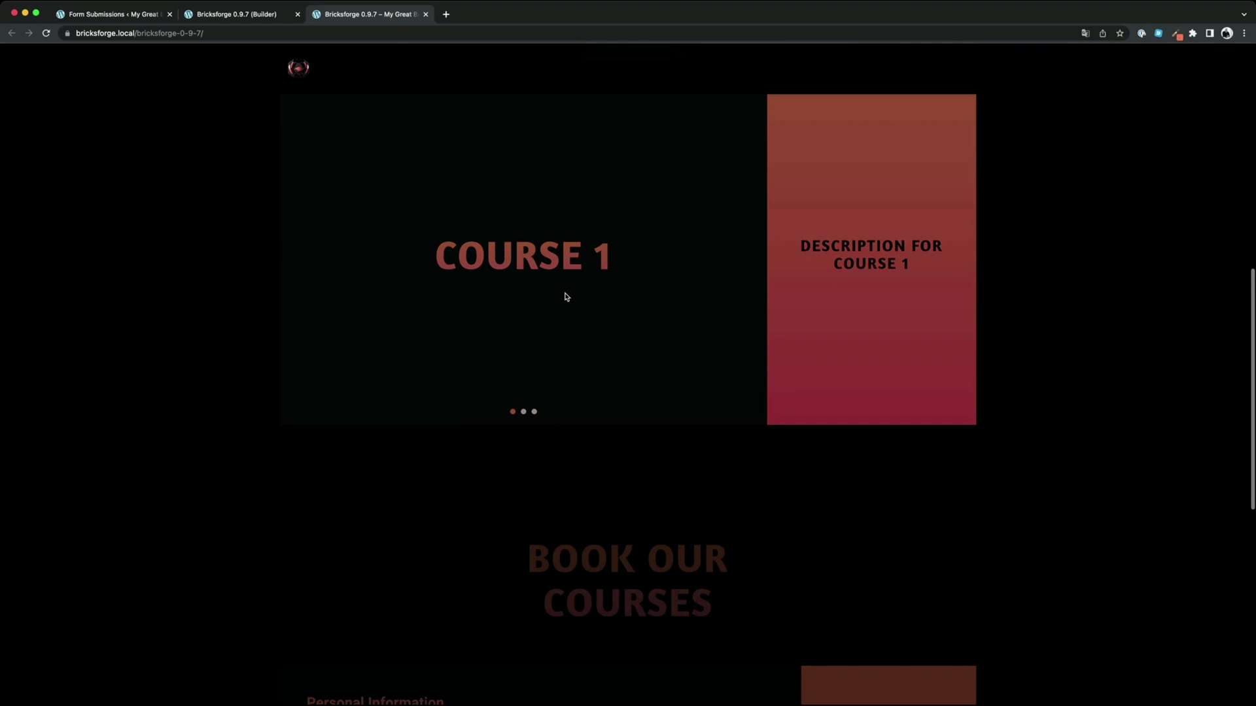
scroll(566, 296, down, 7)
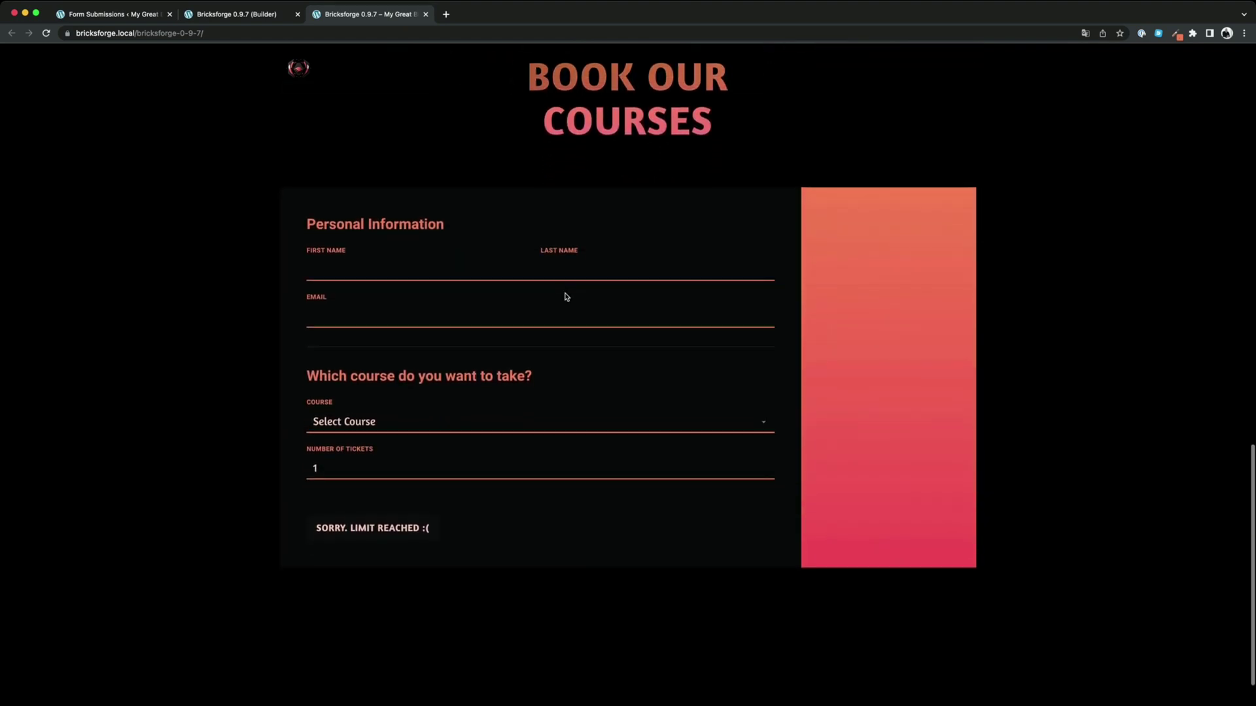
drag(400, 524, 350, 526)
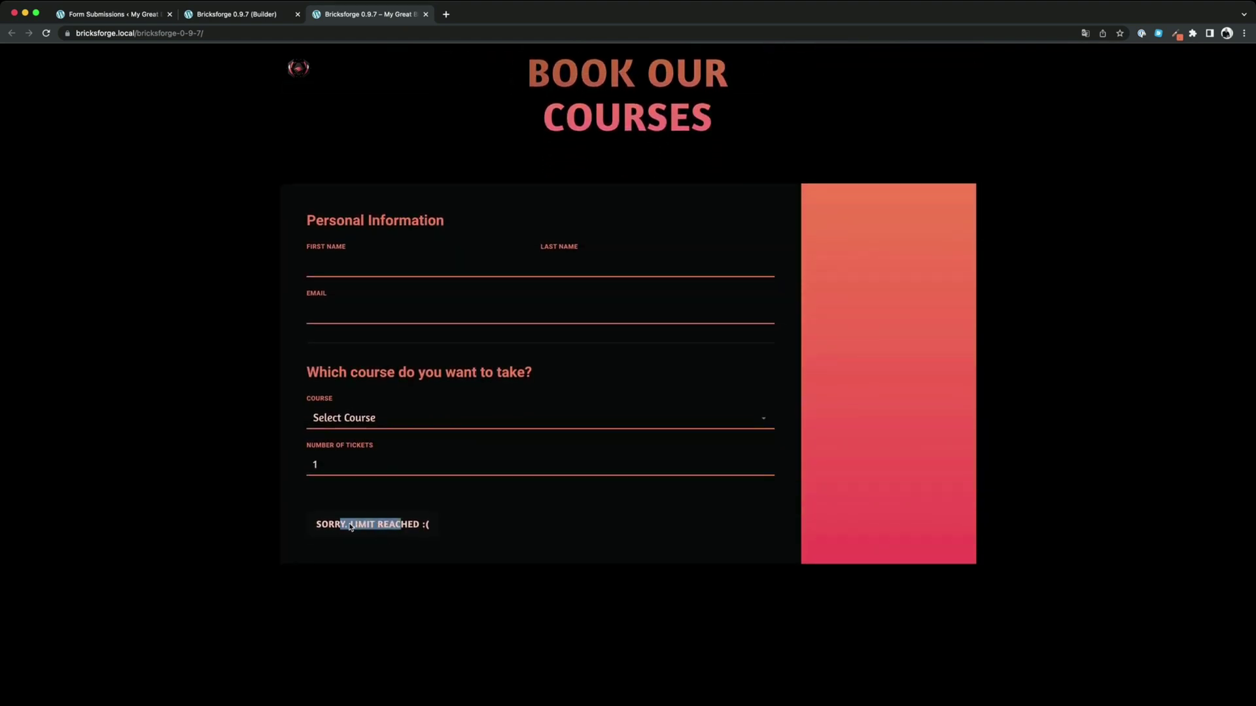
click(350, 527)
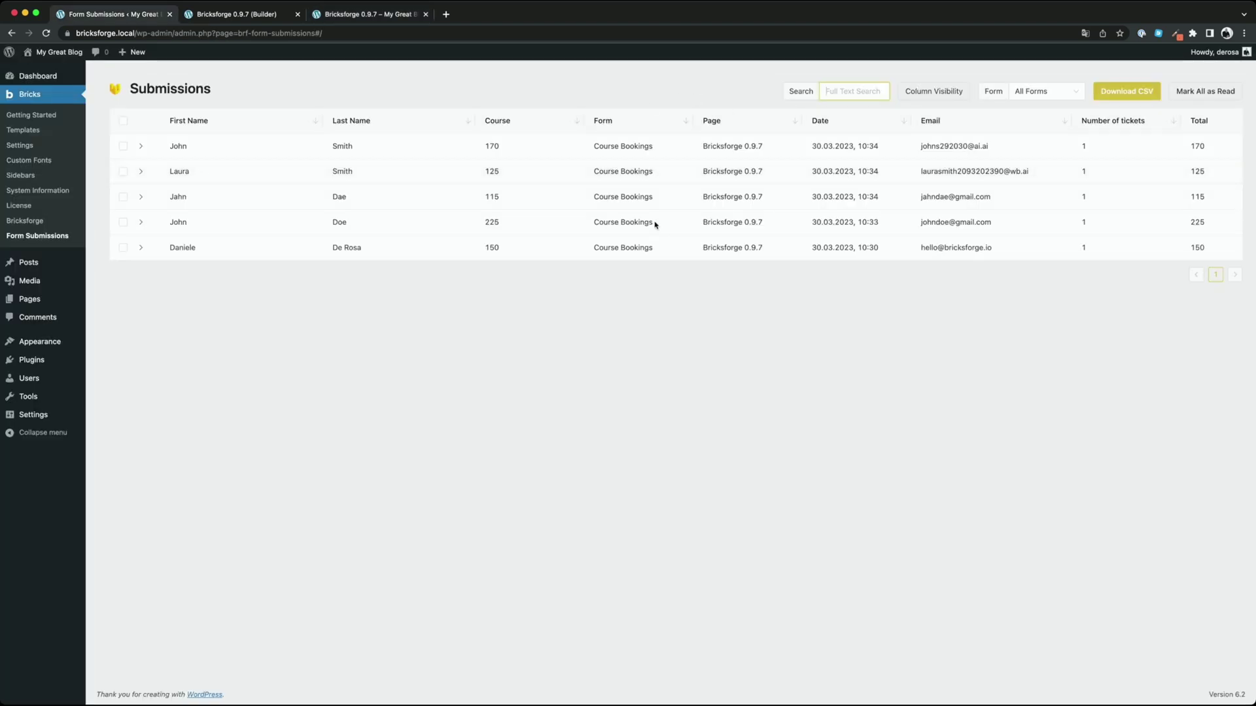
Search the submissions for a person's name, then clear the search to list all entries
text(ndoe)
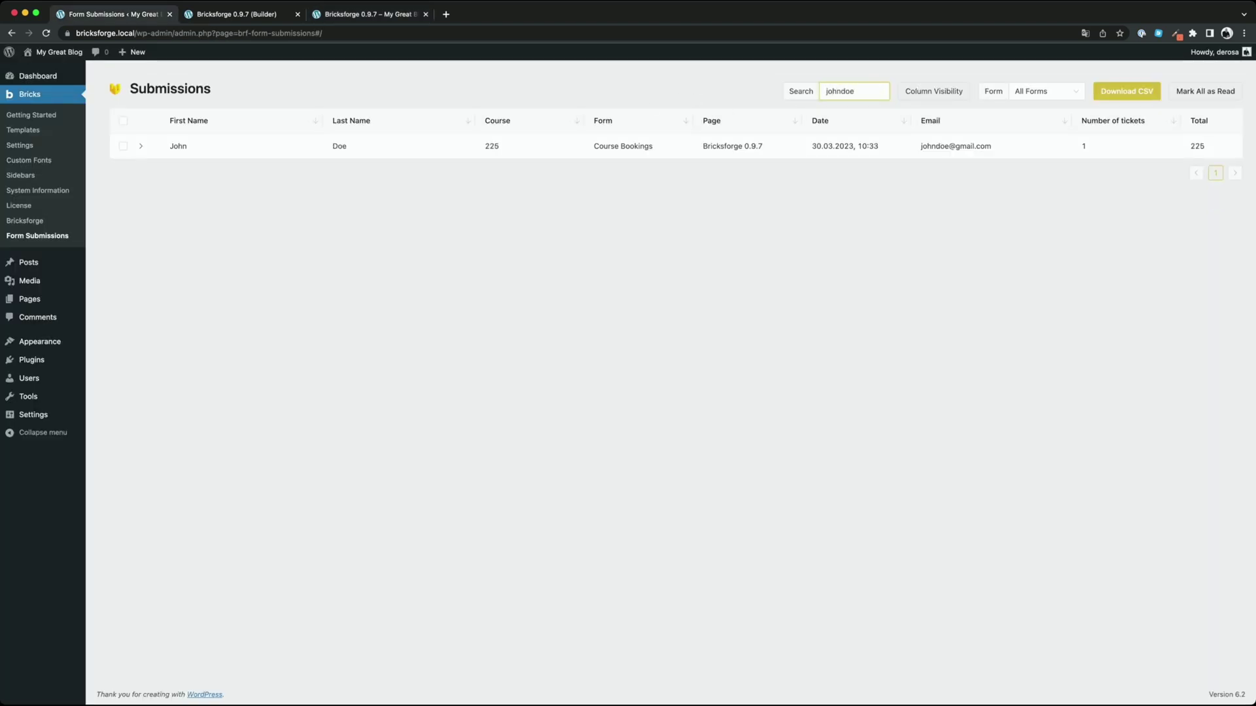
key(super+a)
text(Daniele)
key(super+a)
key(BackSpace)
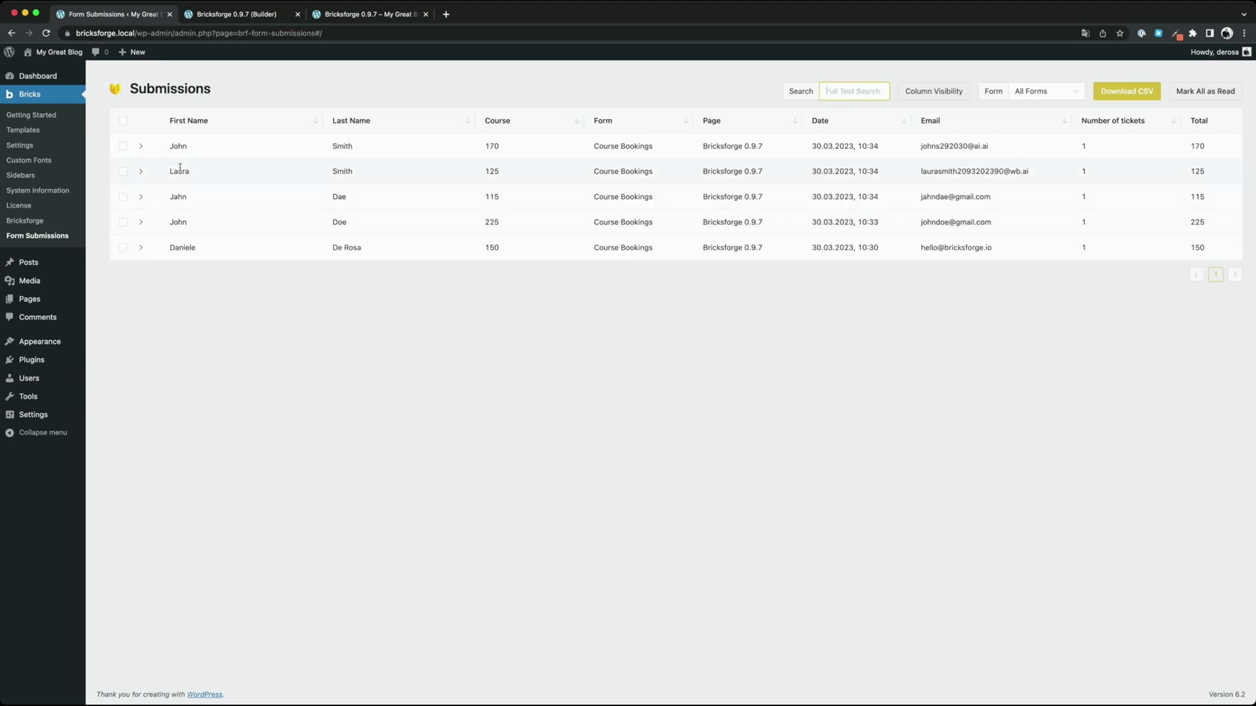
Select the first four submissions and download them as a CSV file
click(123, 146)
click(123, 171)
click(123, 197)
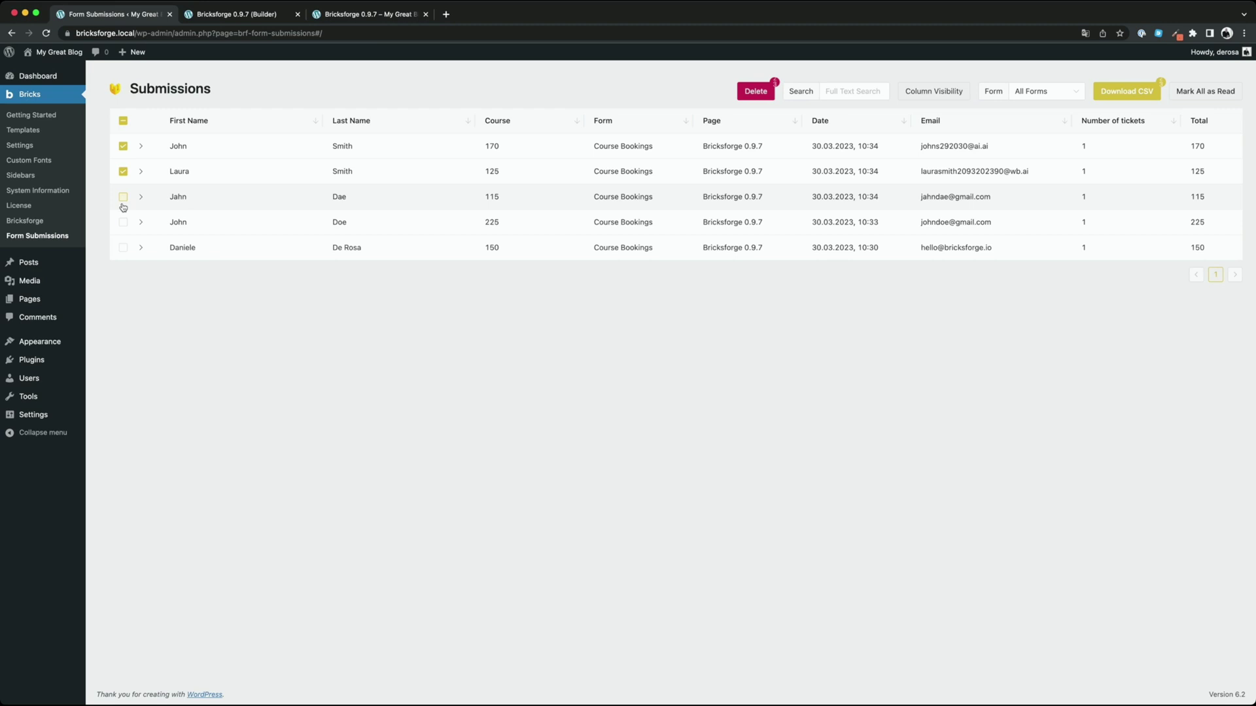
click(123, 222)
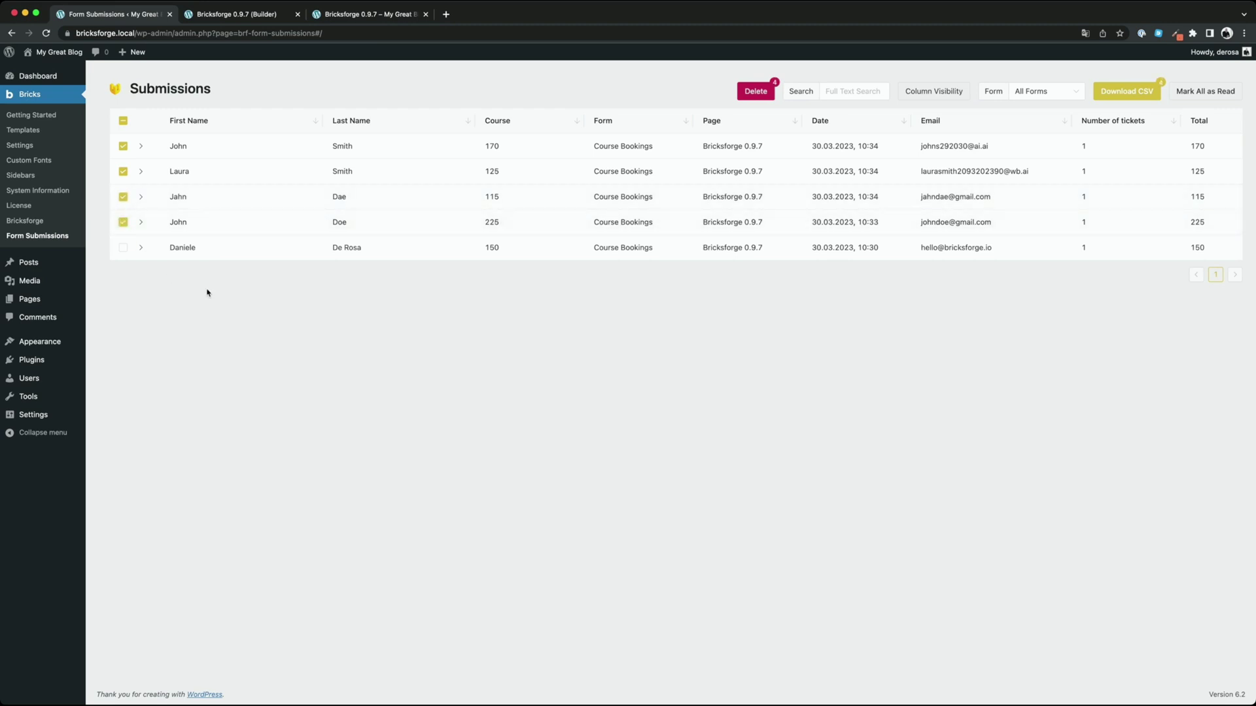
click(1127, 91)
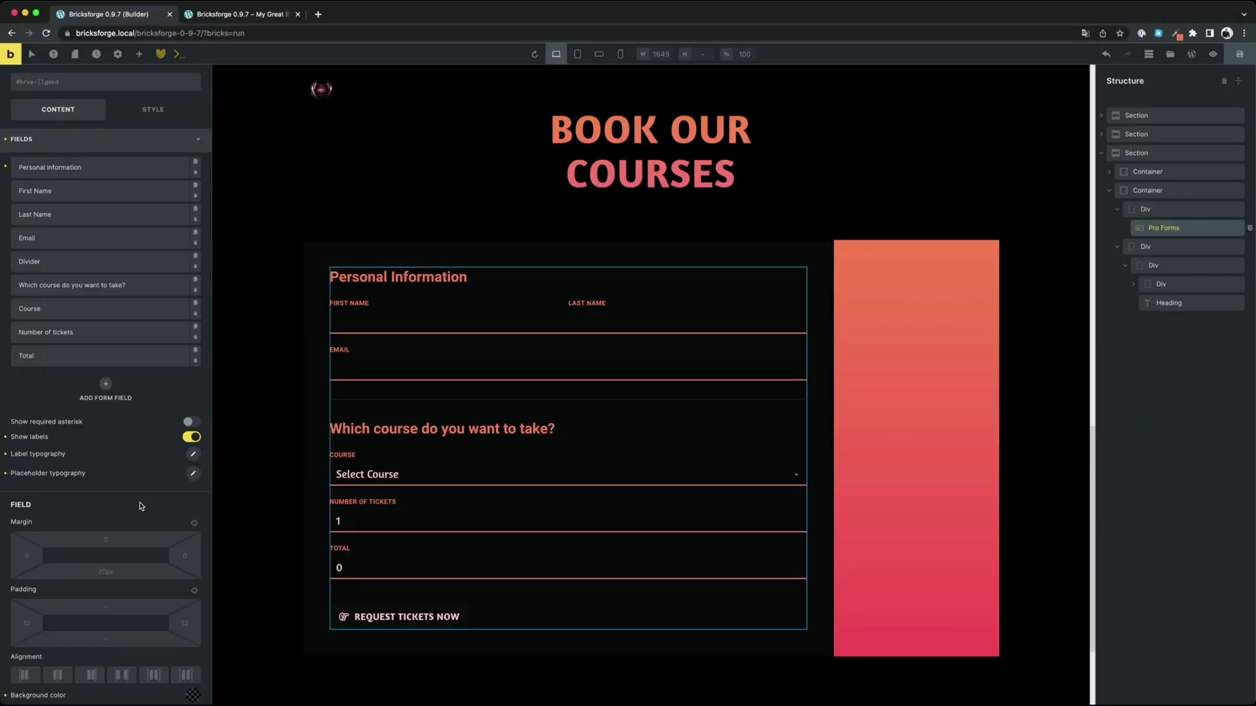
Inspect the 'Which course' heading and Divider field settings, then collapse the Divider
click(97, 287)
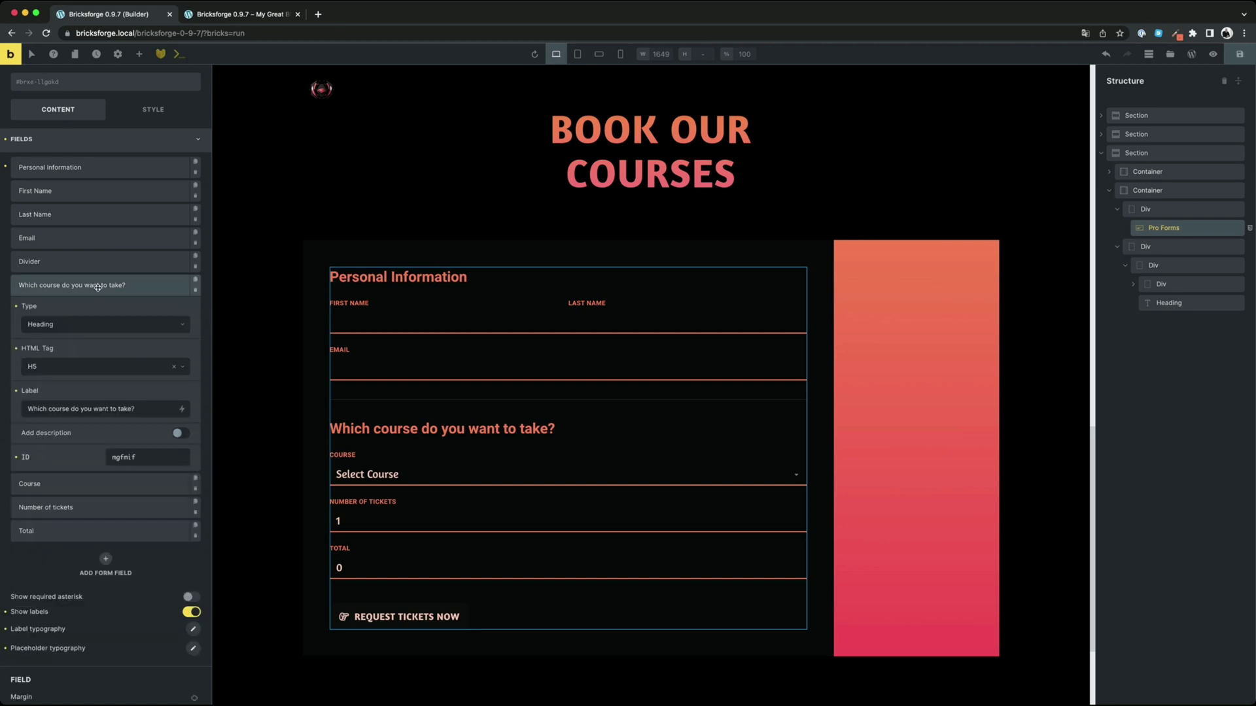
drag(137, 408, 26, 410)
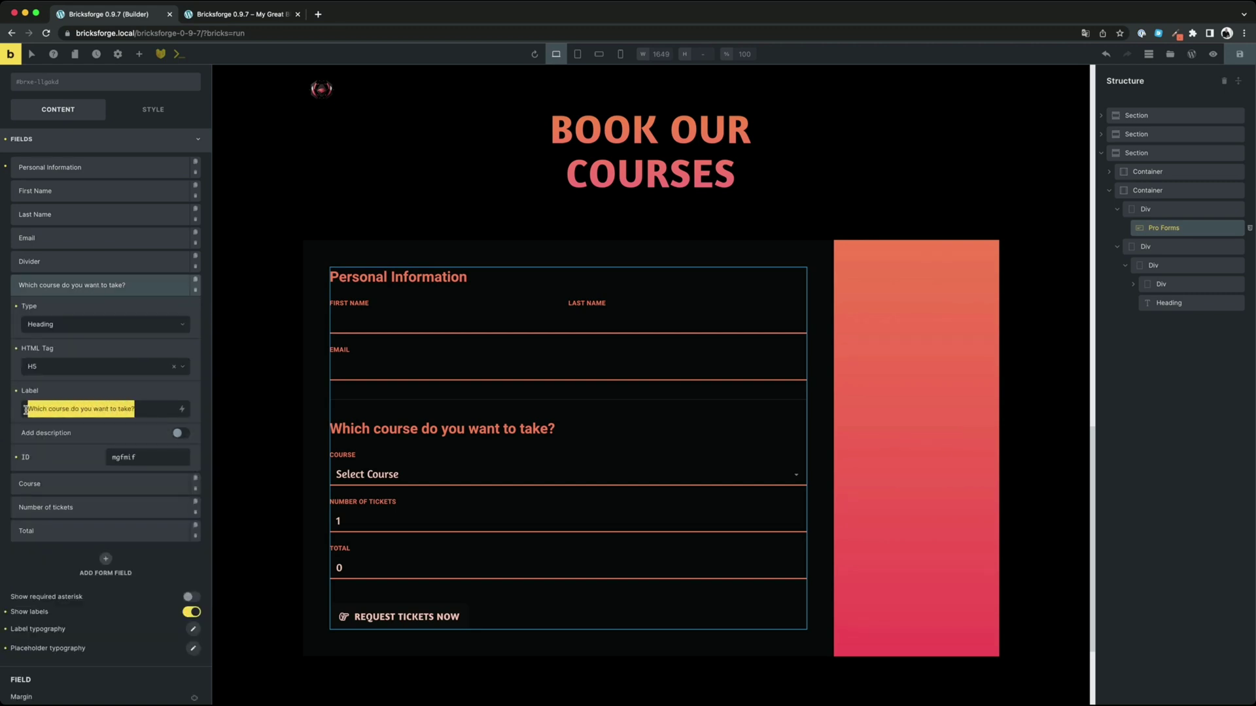
click(72, 410)
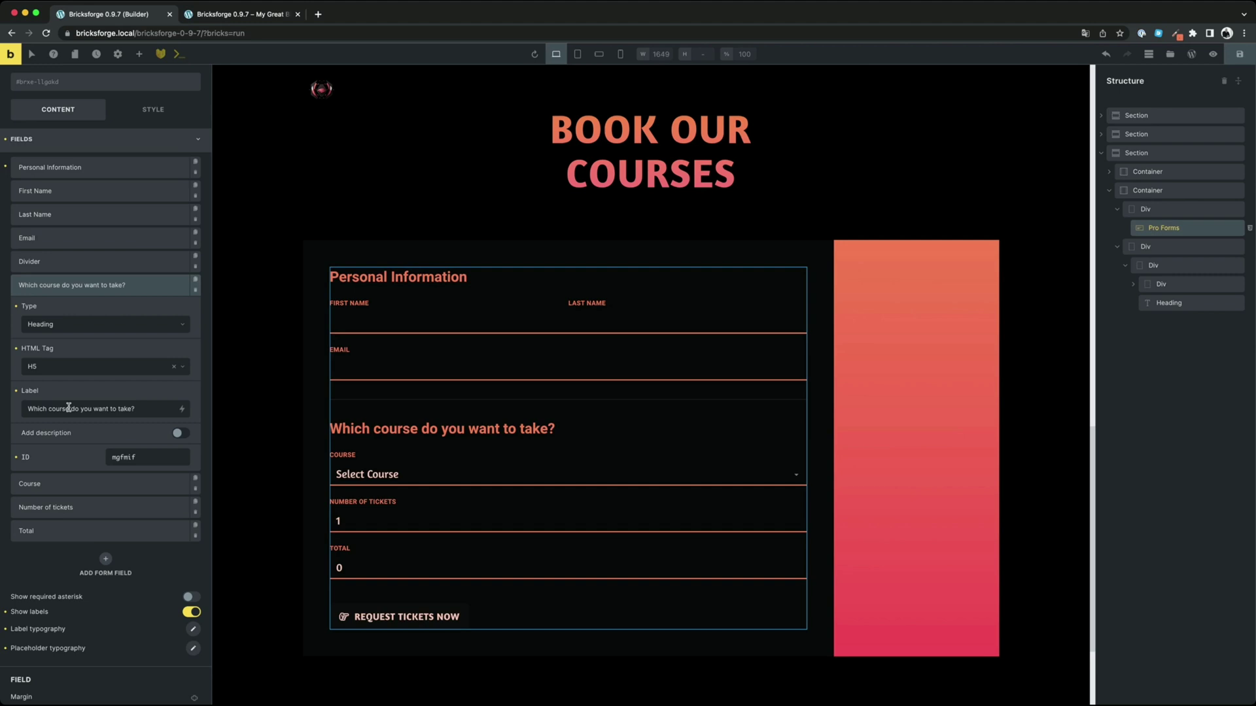
click(72, 265)
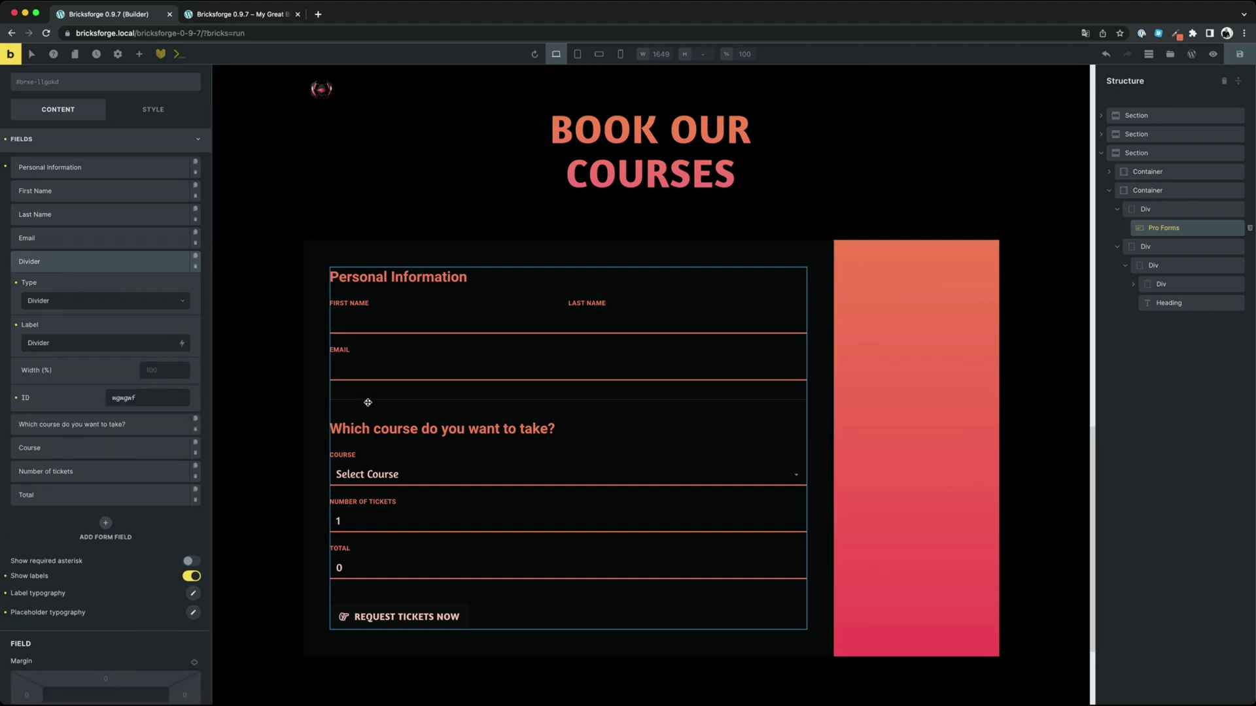
click(90, 267)
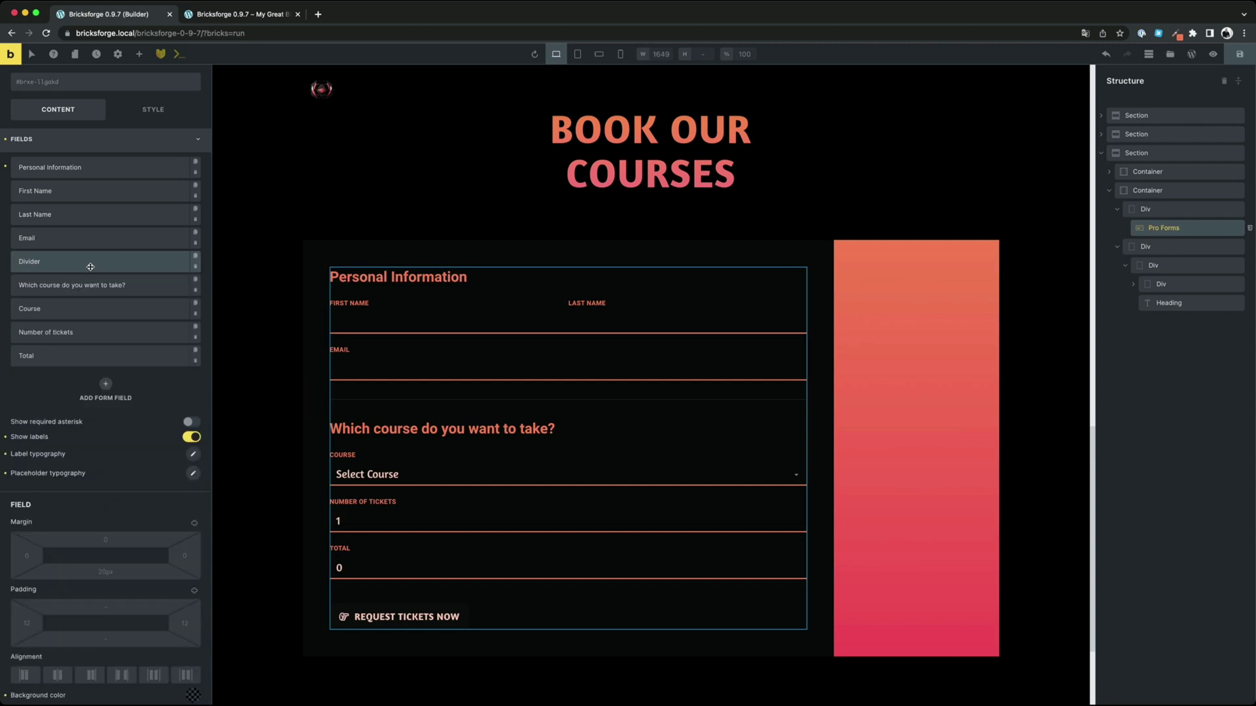
Paste the formula {pqczmm} * {oeeksc} into the Total field's Formula box
click(81, 358)
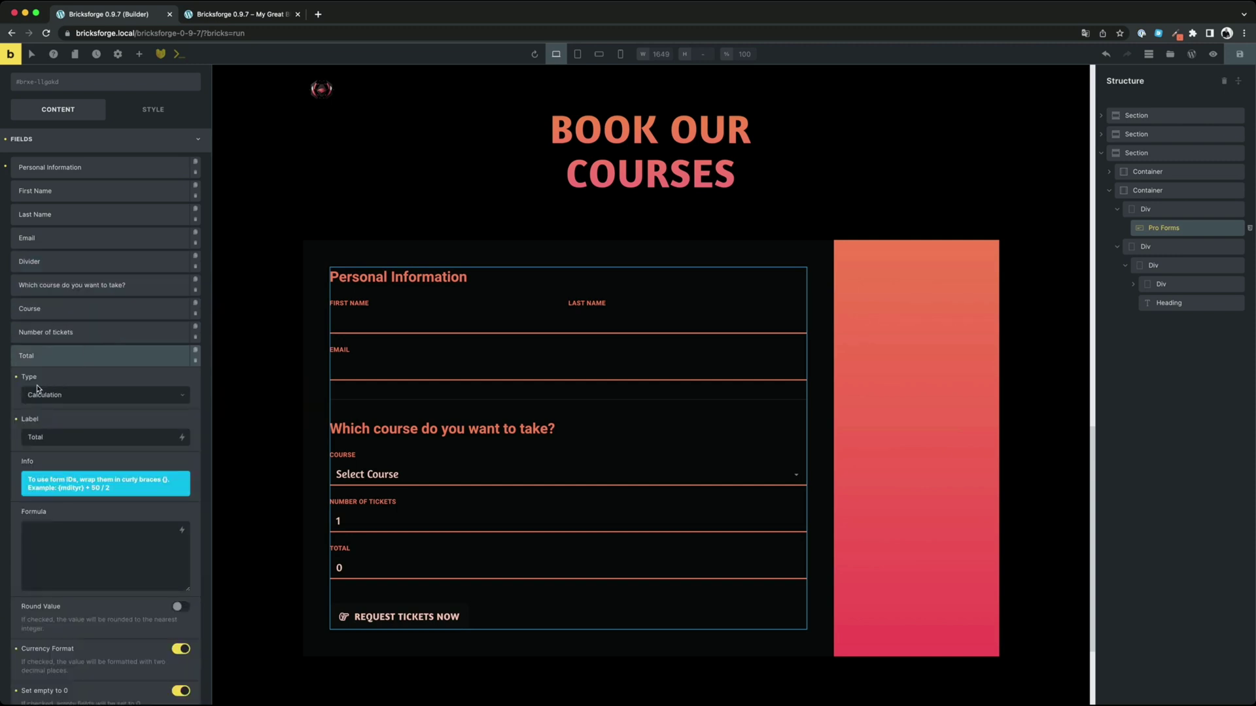
scroll(106, 373, down, 3)
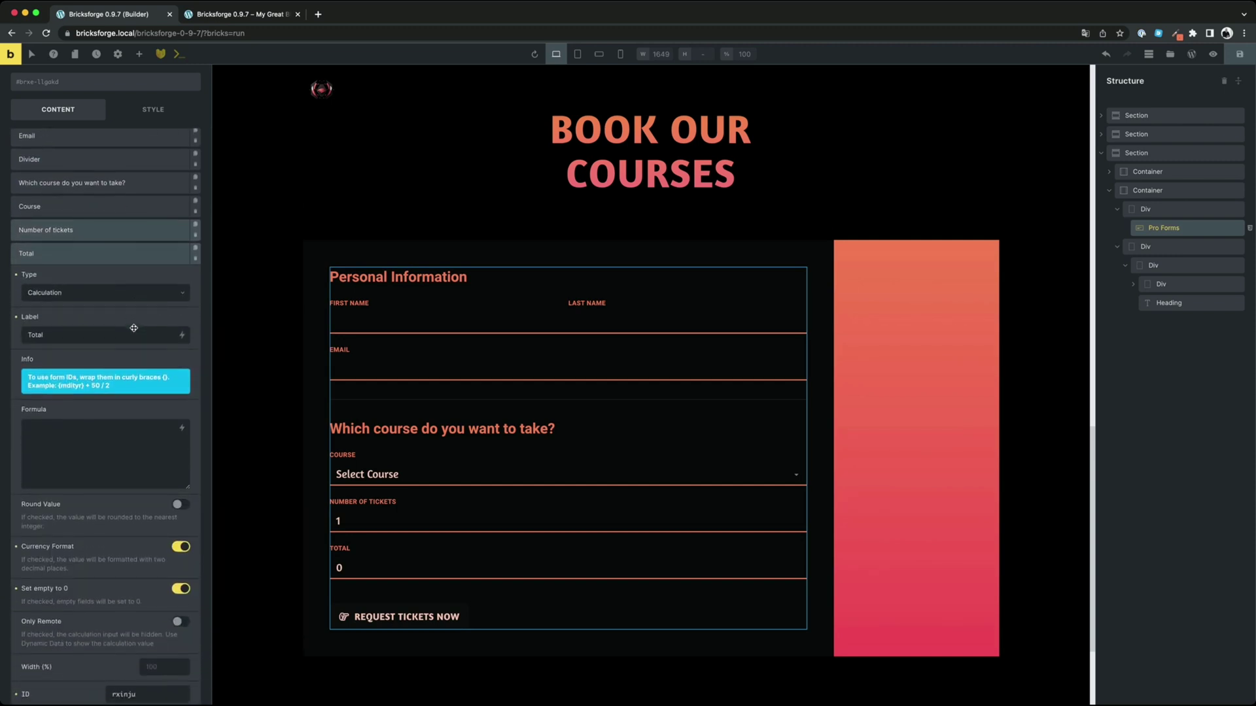
scroll(133, 328, down, 2)
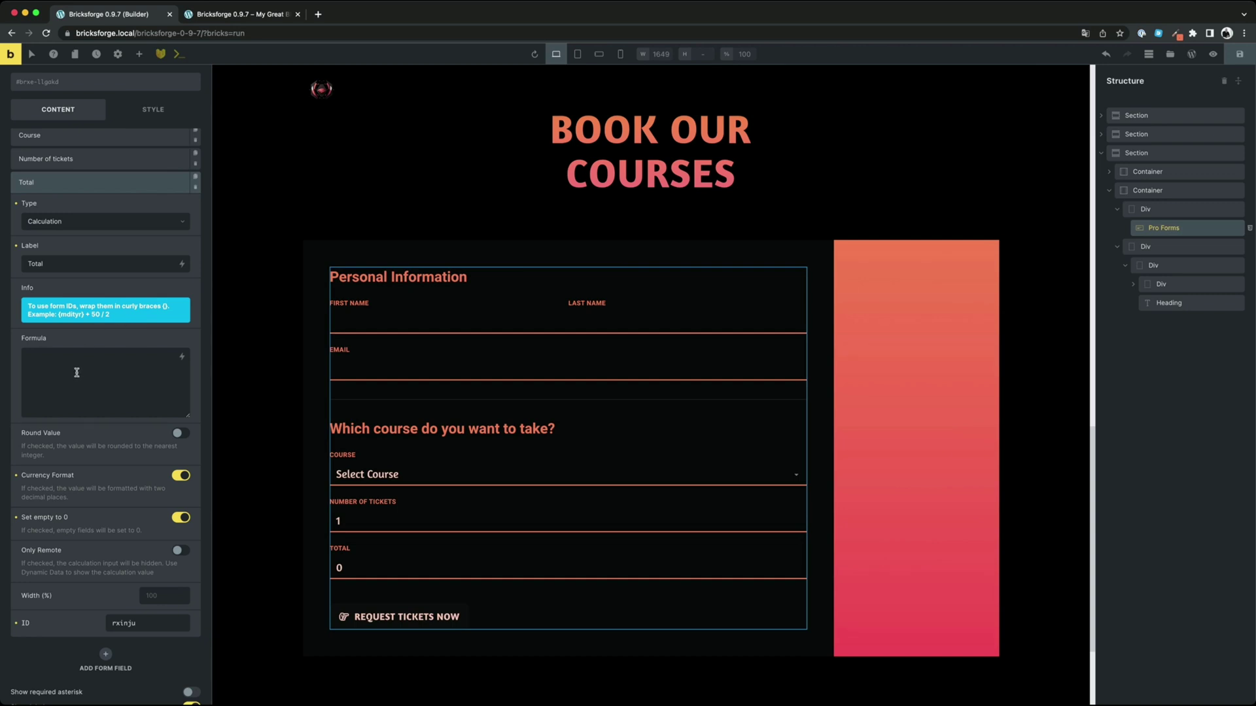
text({pqczmm} * {oeeksc})
scroll(88, 393, up, 3)
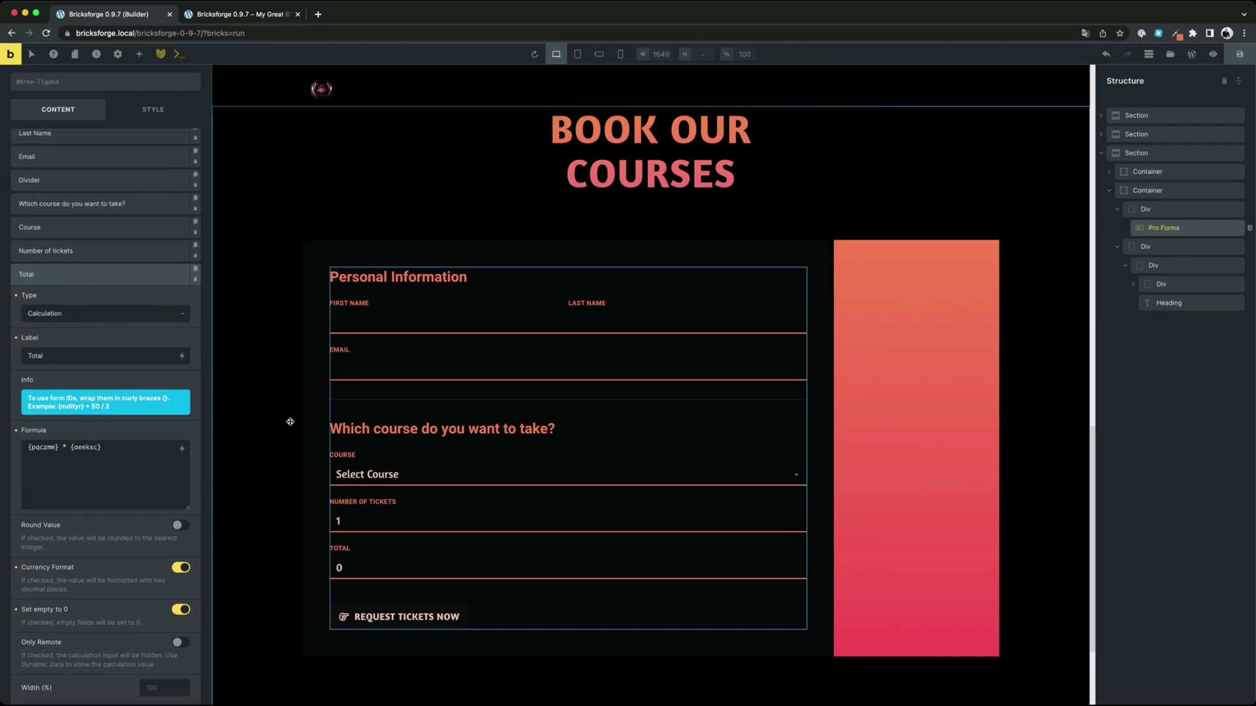
Verify the Course and Number of tickets field IDs, then view the live page
click(57, 229)
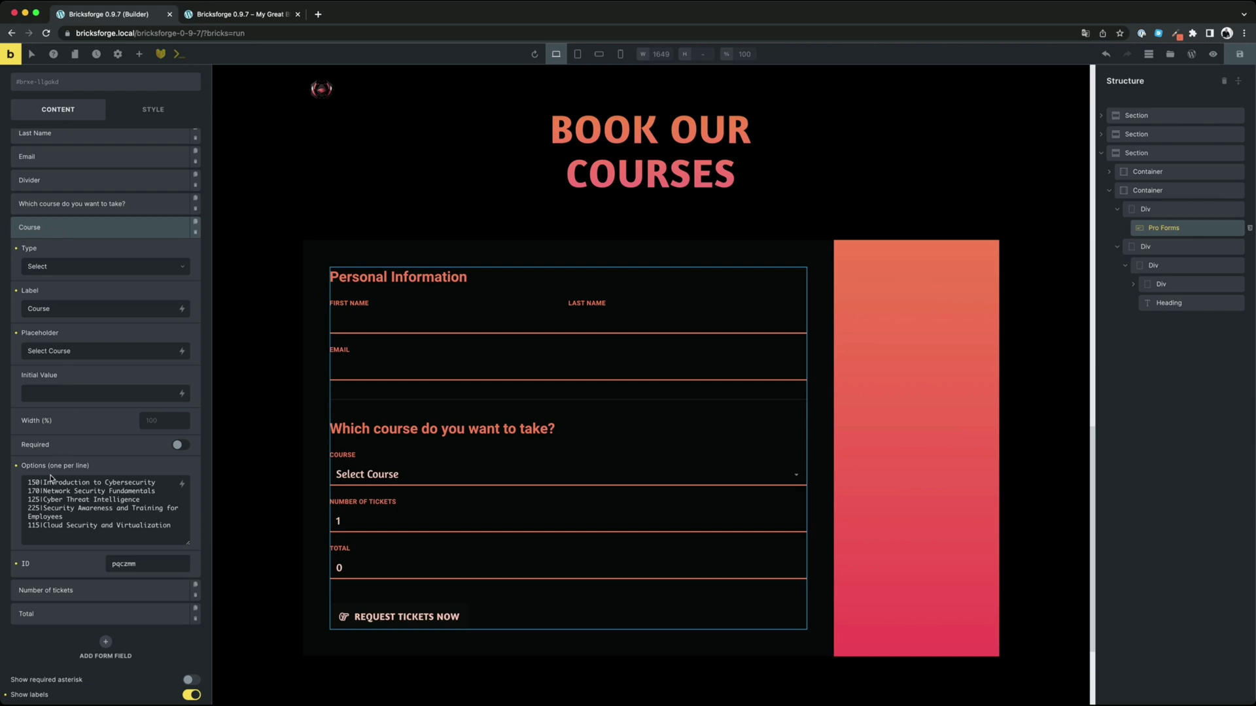
drag(40, 482, 28, 501)
click(59, 501)
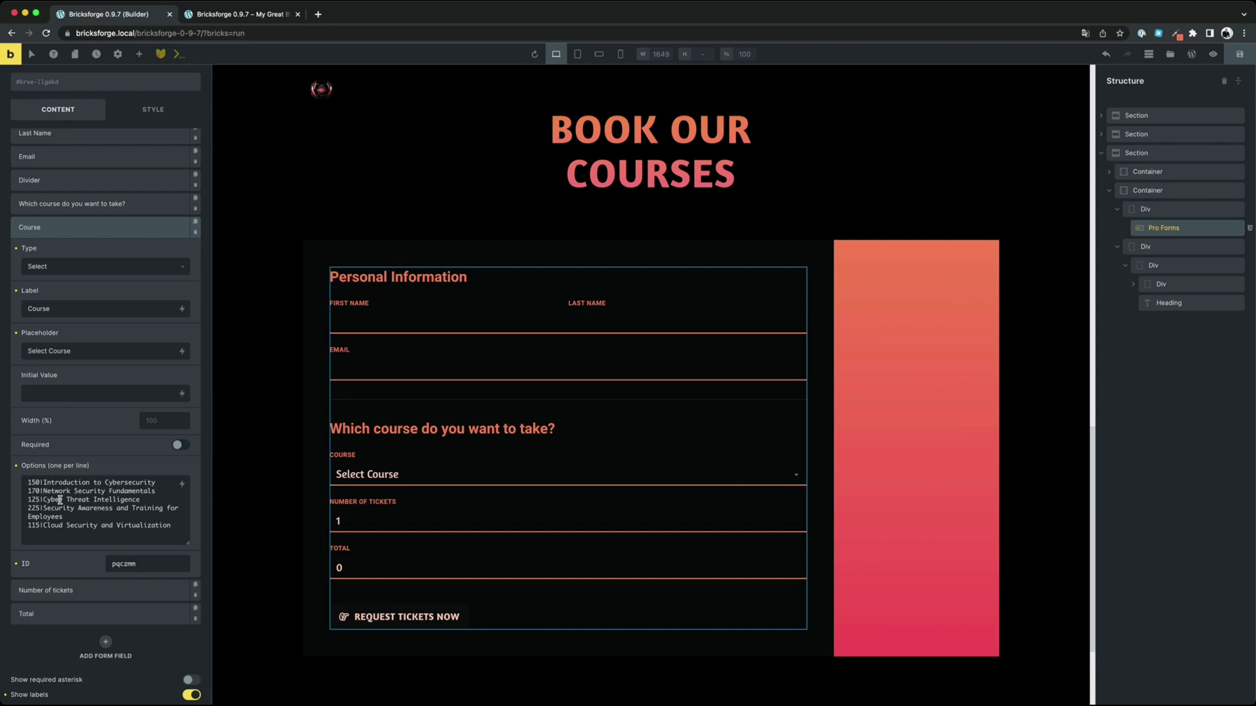
click(61, 588)
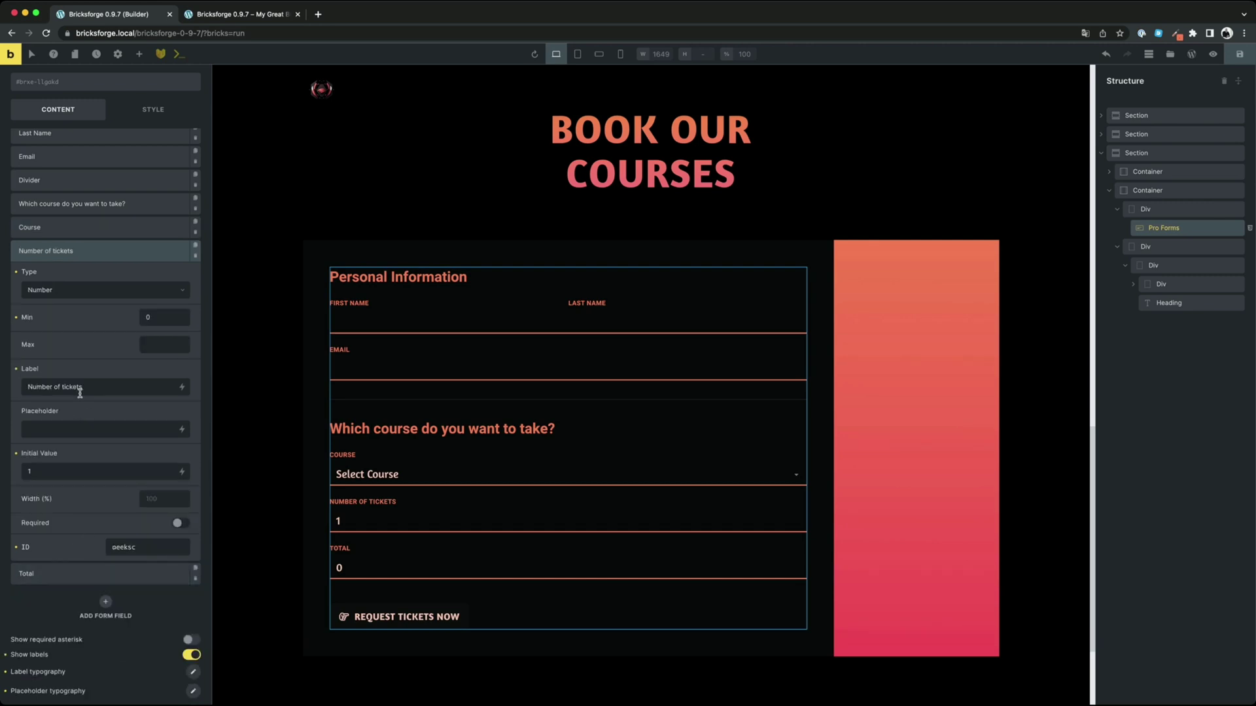
click(100, 573)
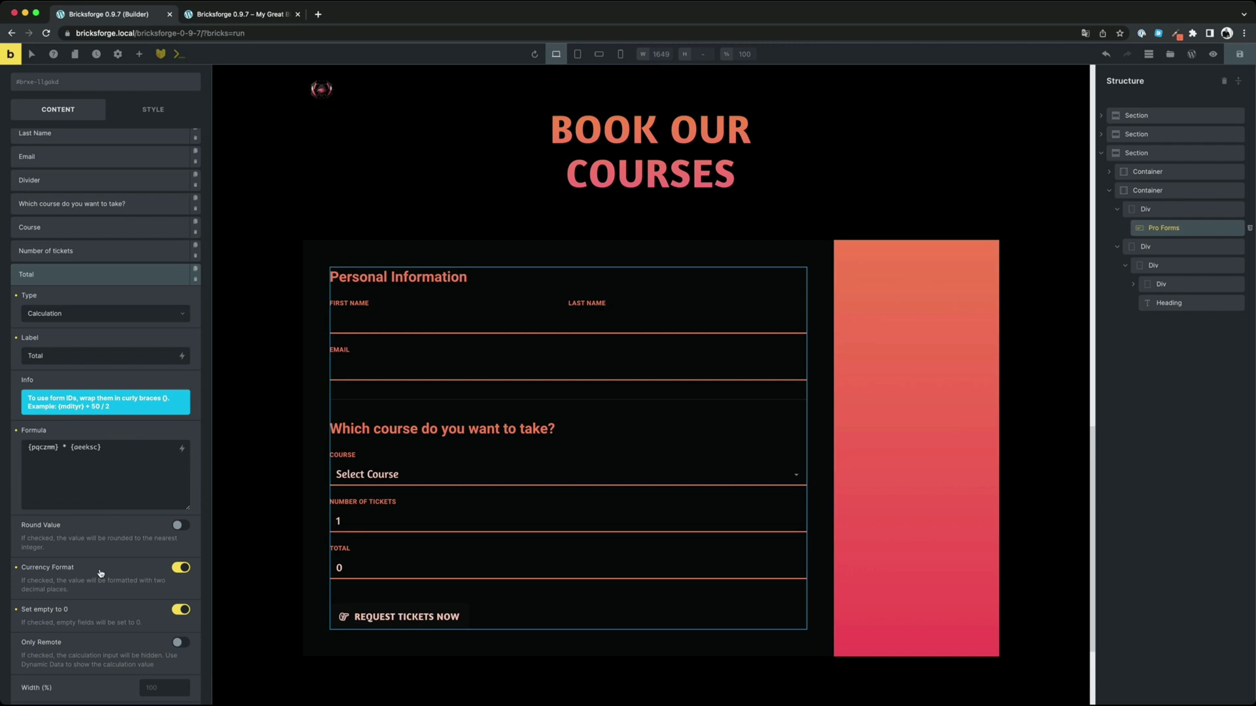
scroll(101, 484, down, 3)
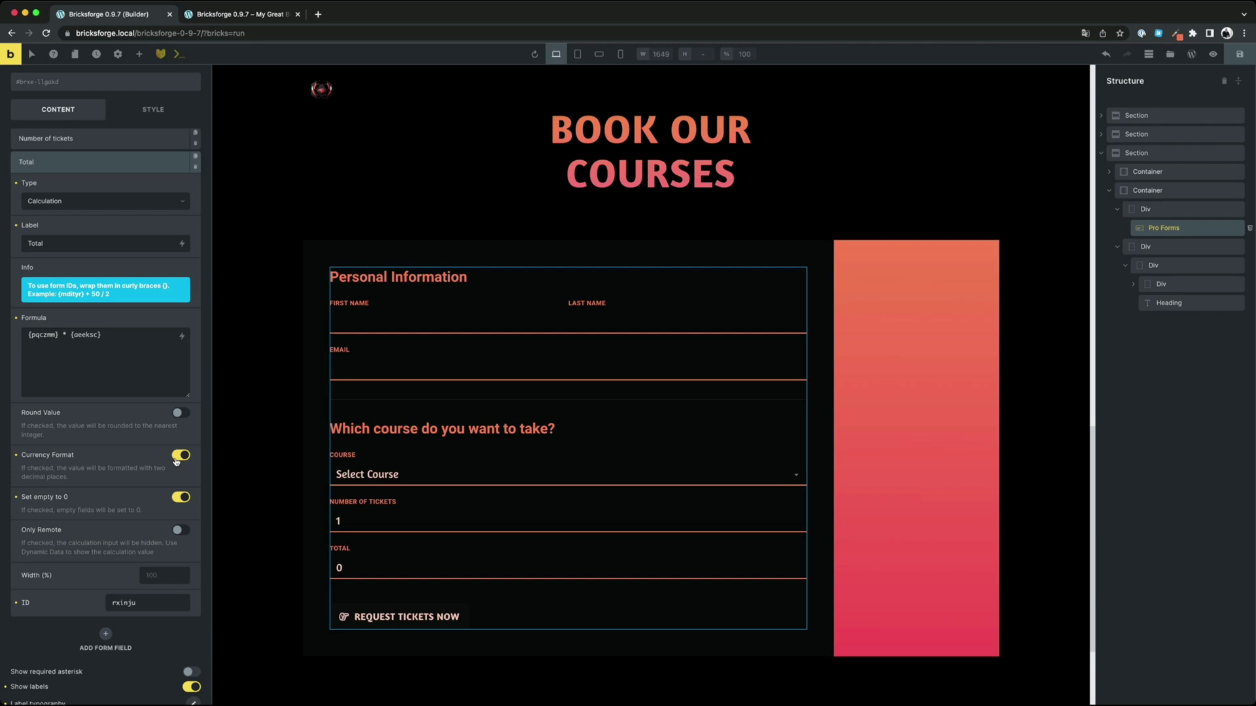
click(239, 18)
Try three courses with 3 tickets, ending on Security Awareness and Training for a 675.00 total
drag(342, 465, 312, 465)
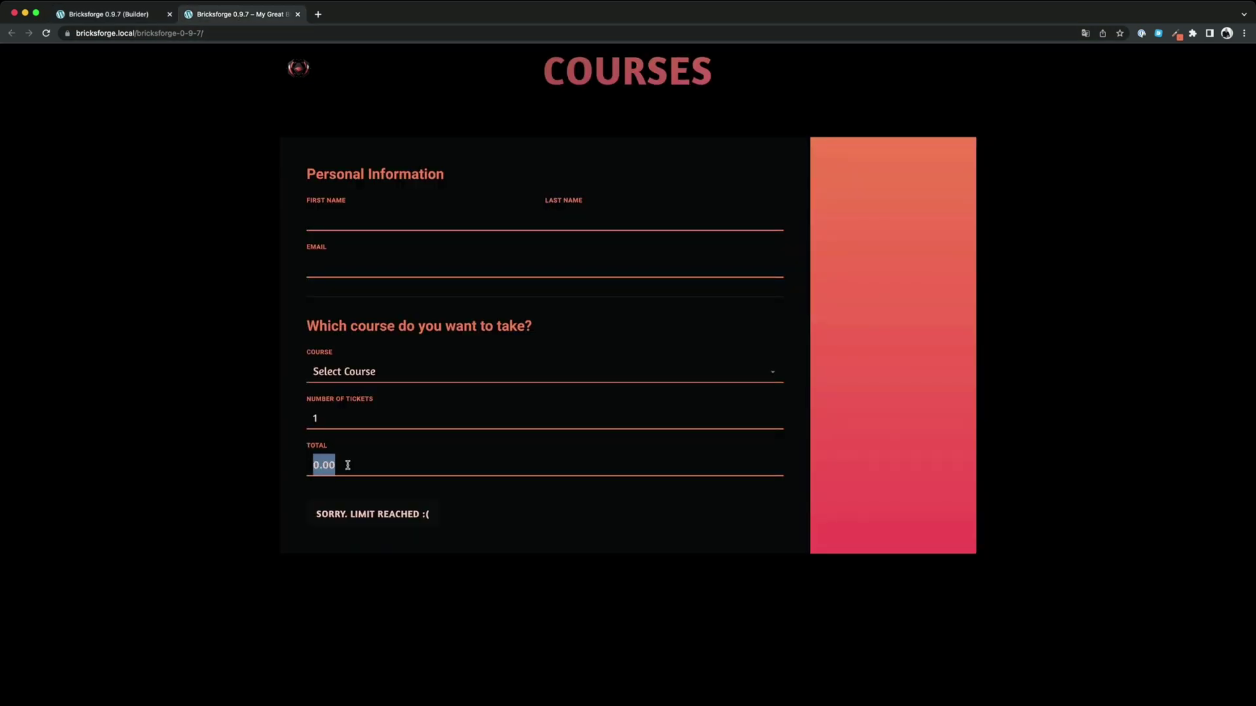
click(347, 465)
click(374, 403)
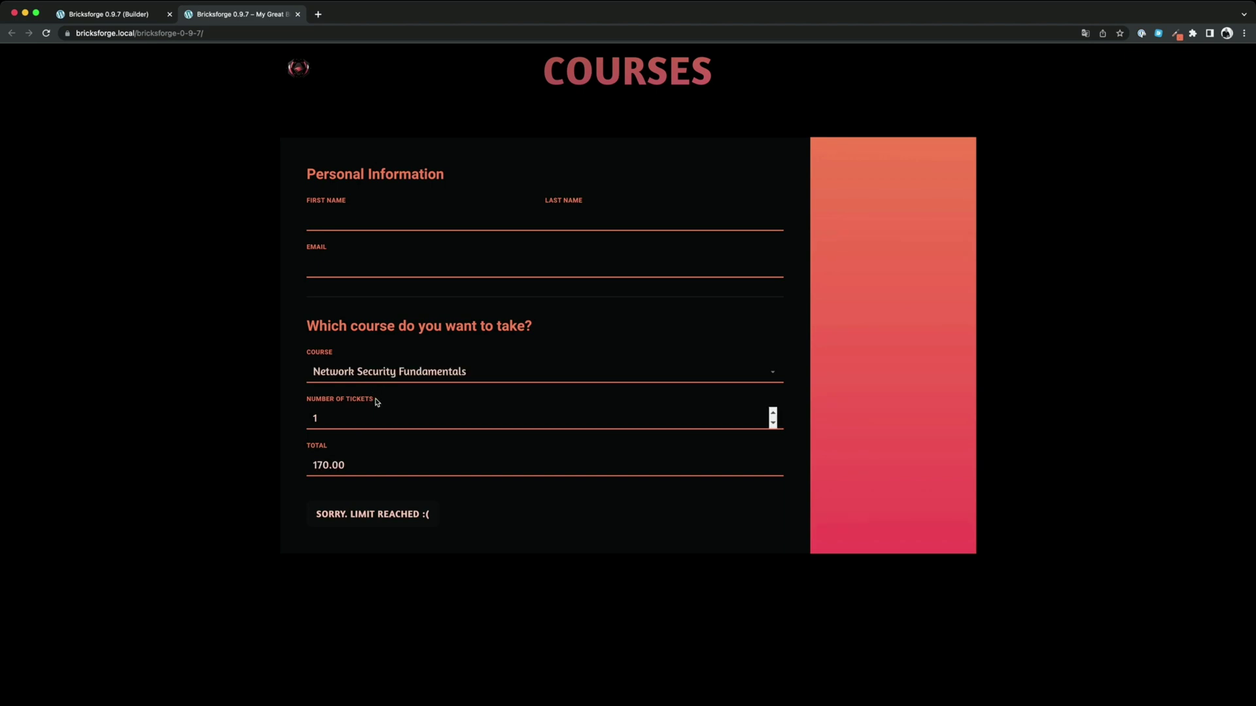
click(772, 414)
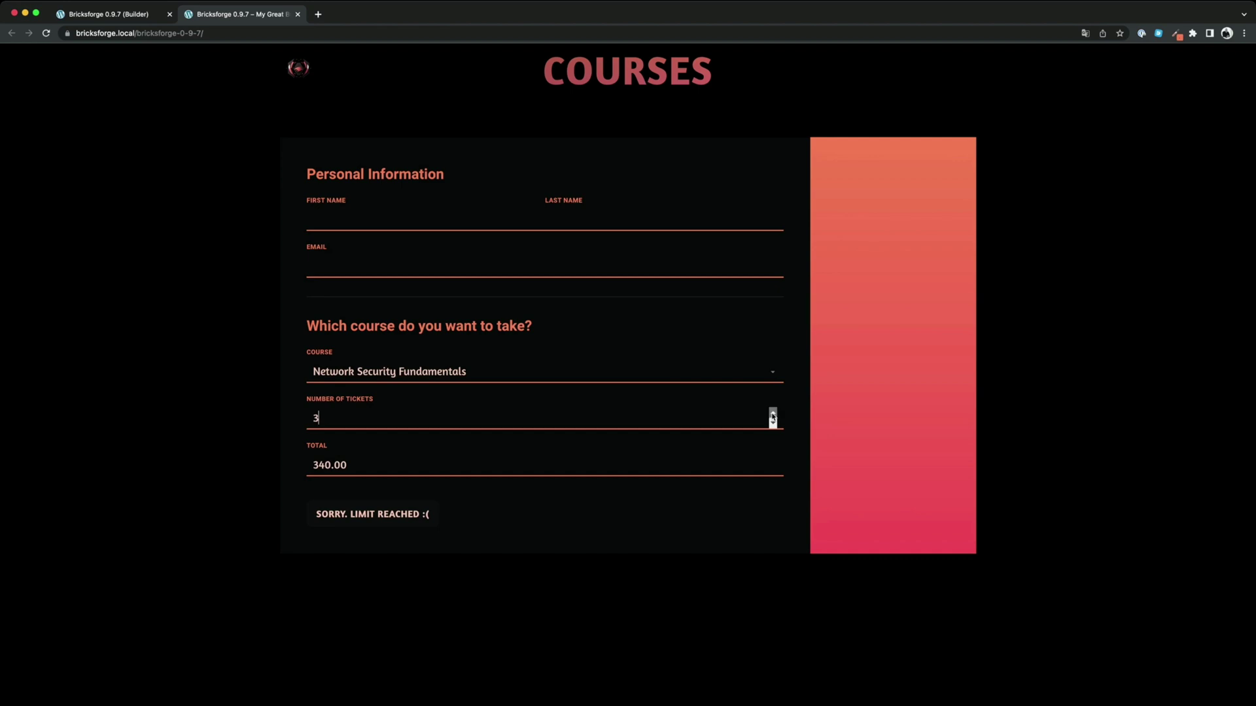
click(423, 385)
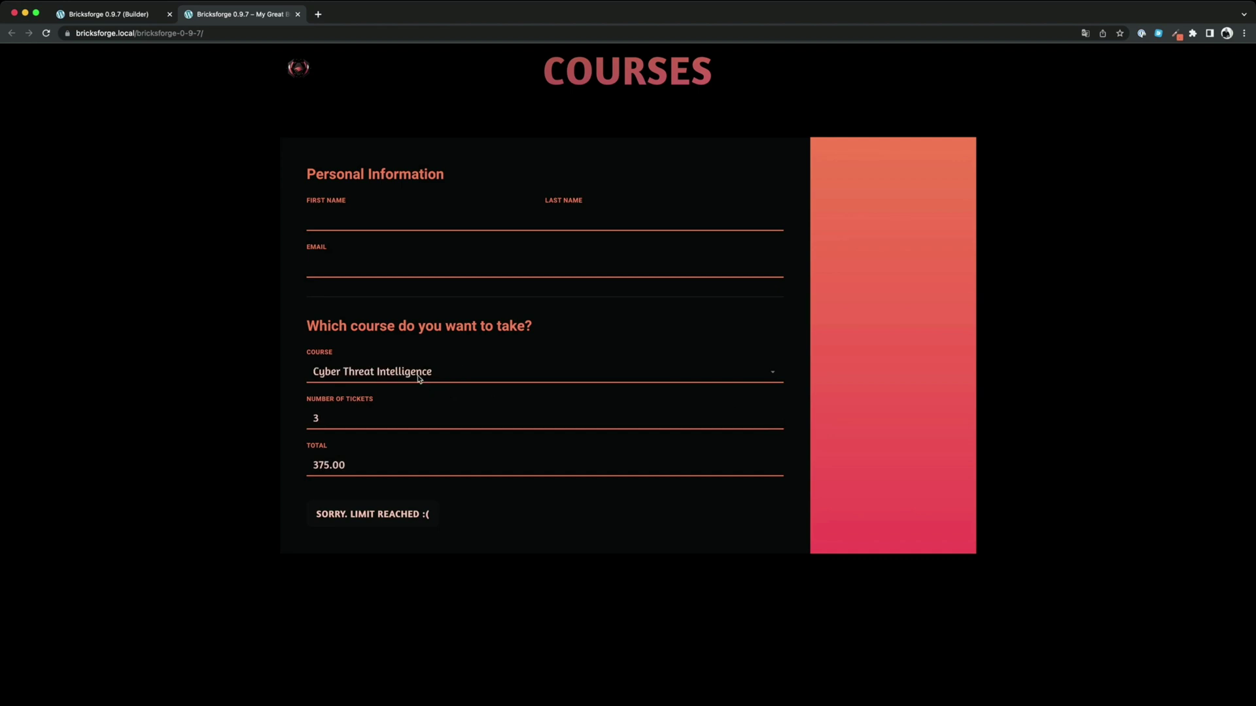
click(418, 393)
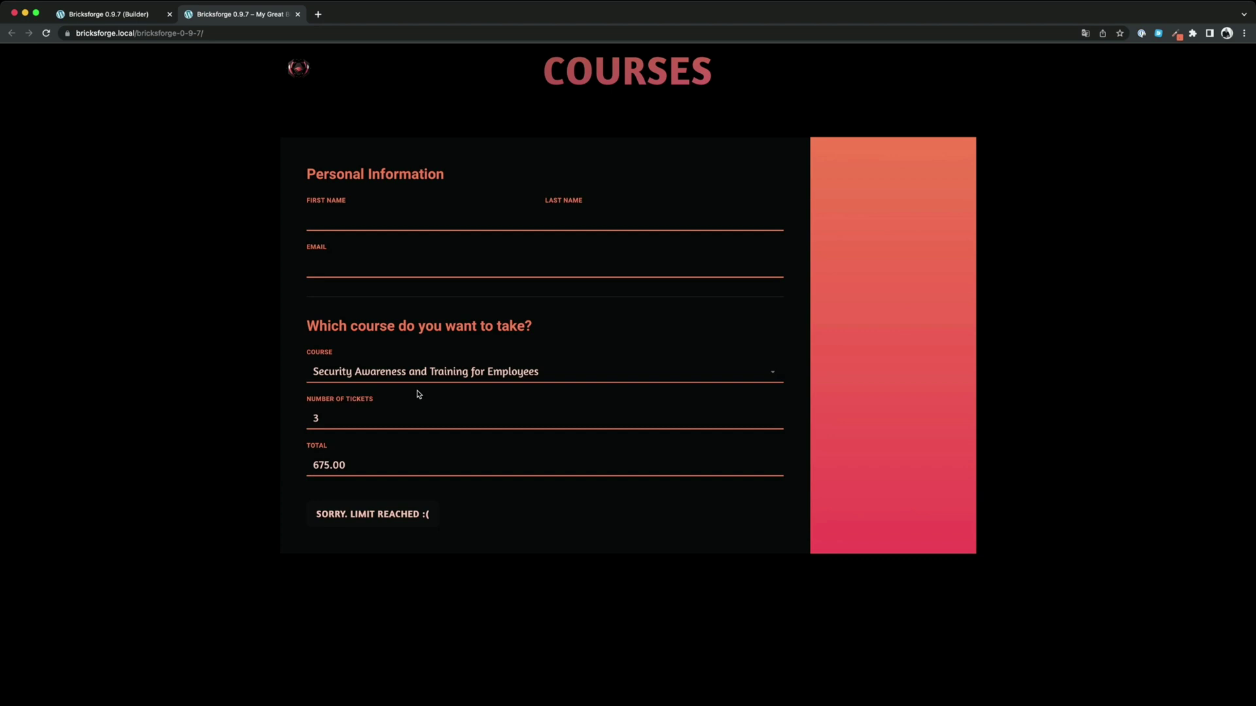
Set the Number of tickets field's Initial Value to 1
key(super+alt+Left)
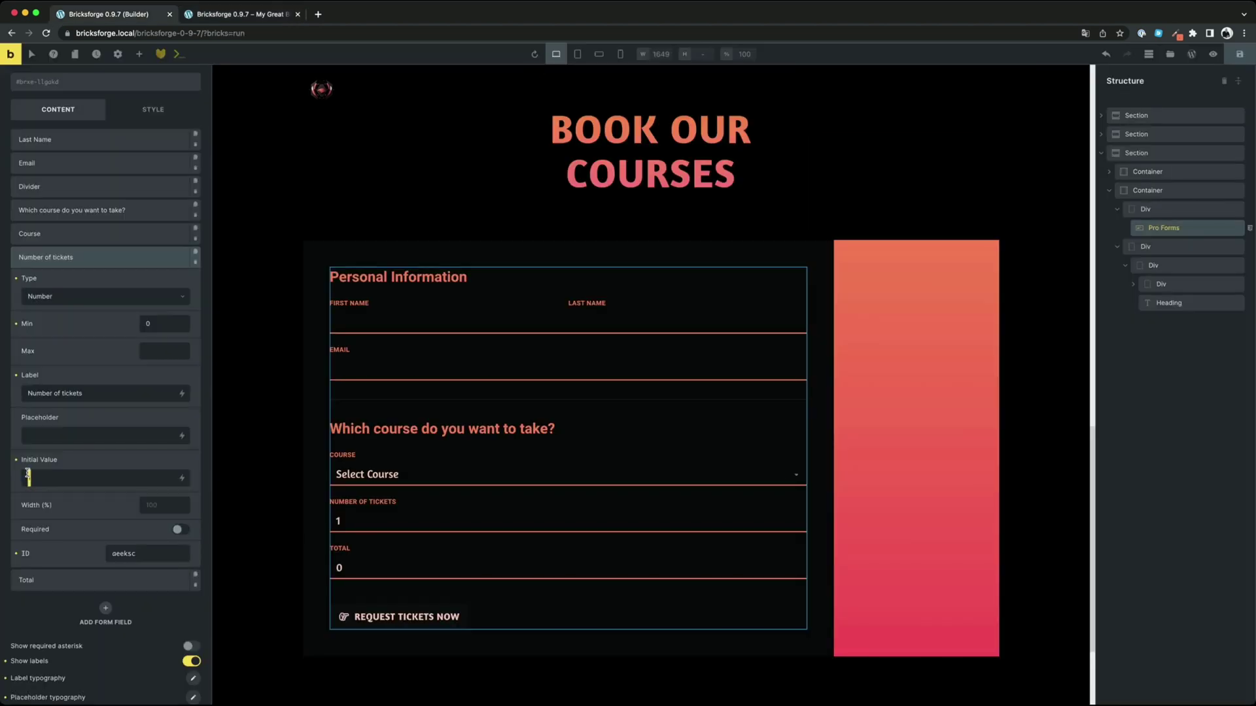
scroll(76, 475, down, 1)
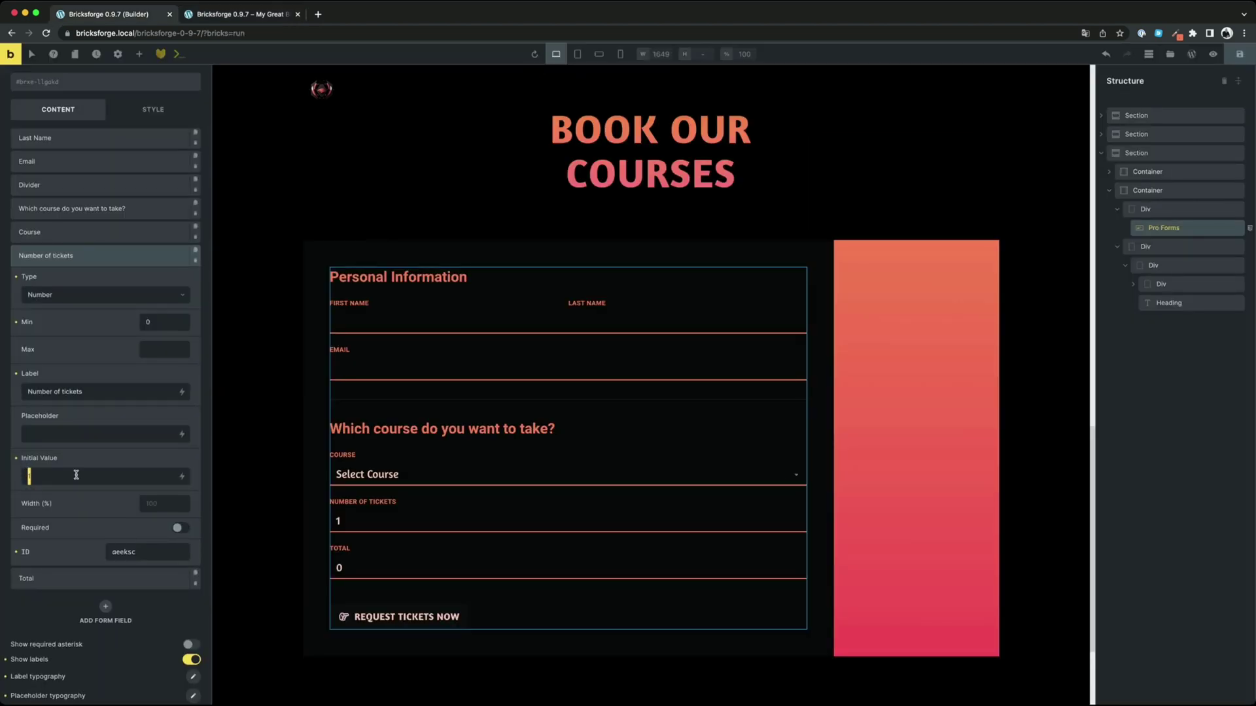
text(1)
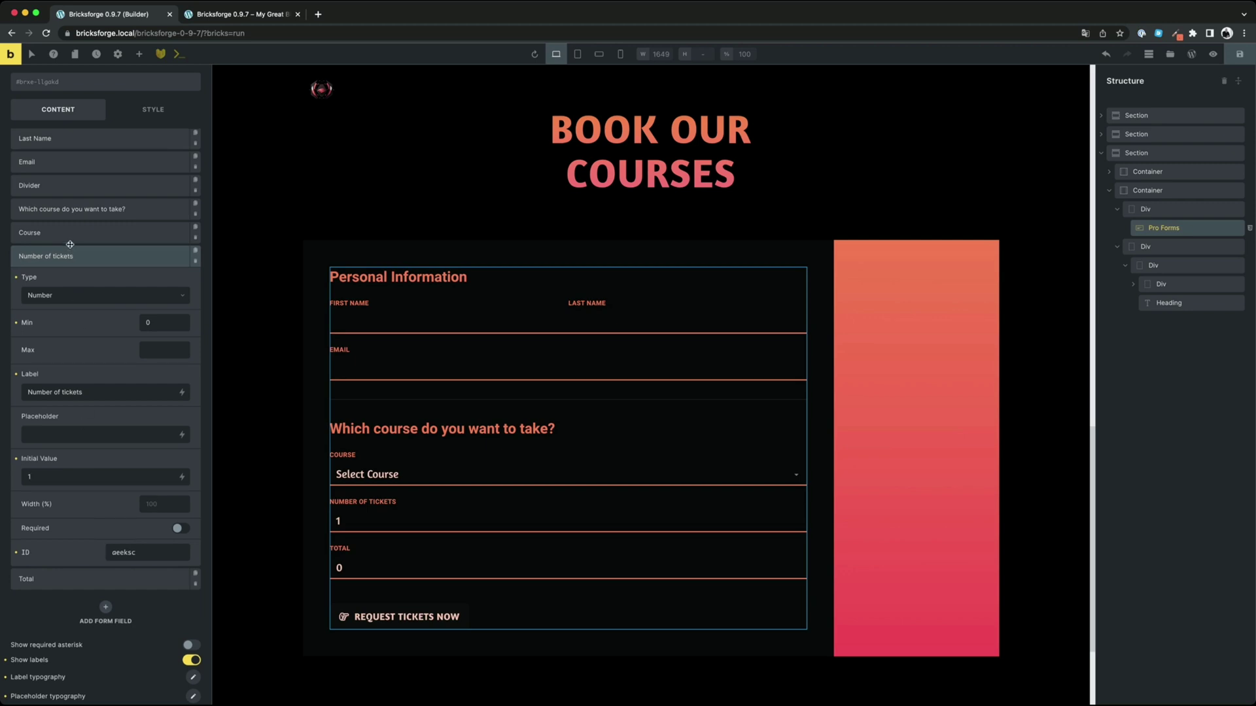
Clear the Course field's 170 Initial Value and switch to the live form
click(68, 234)
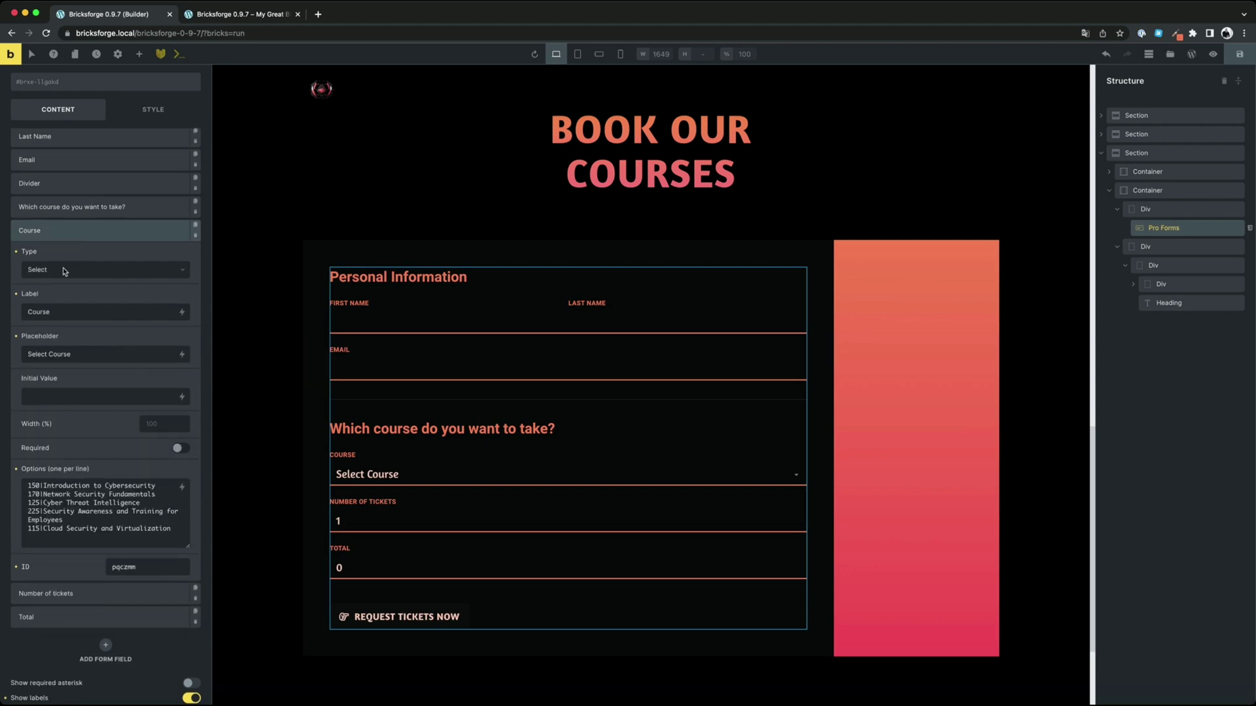
double_click(30, 496)
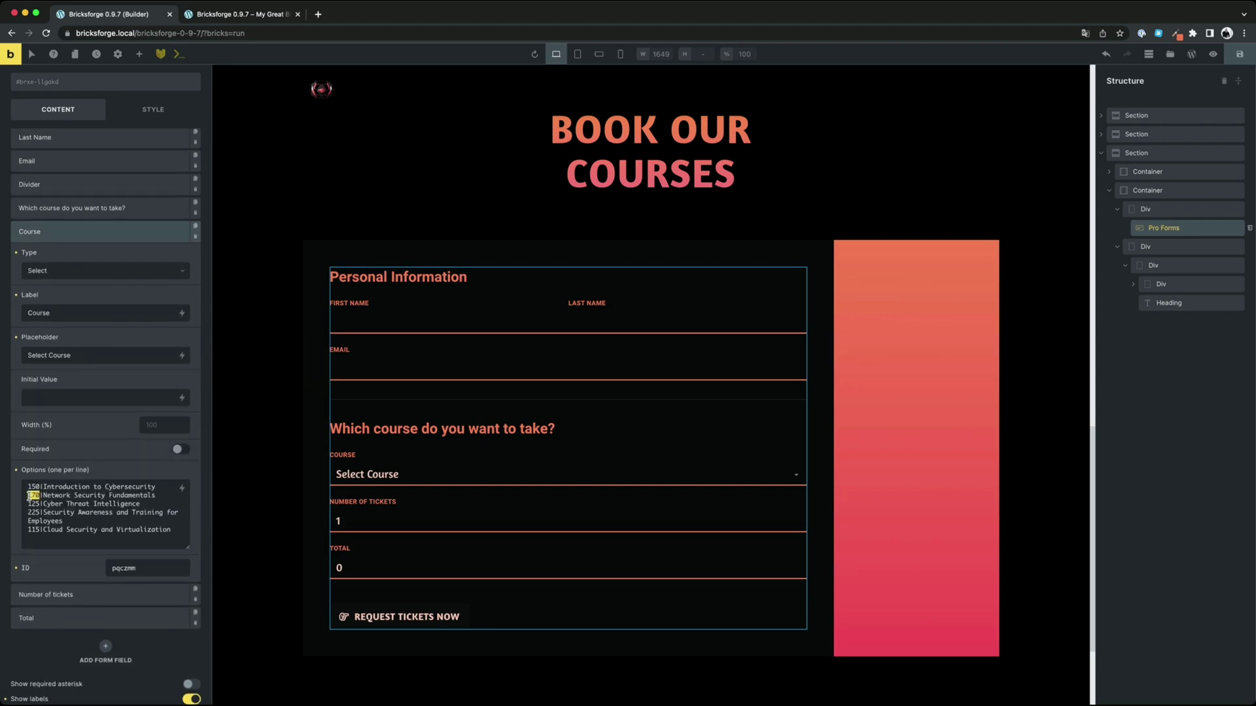
click(65, 400)
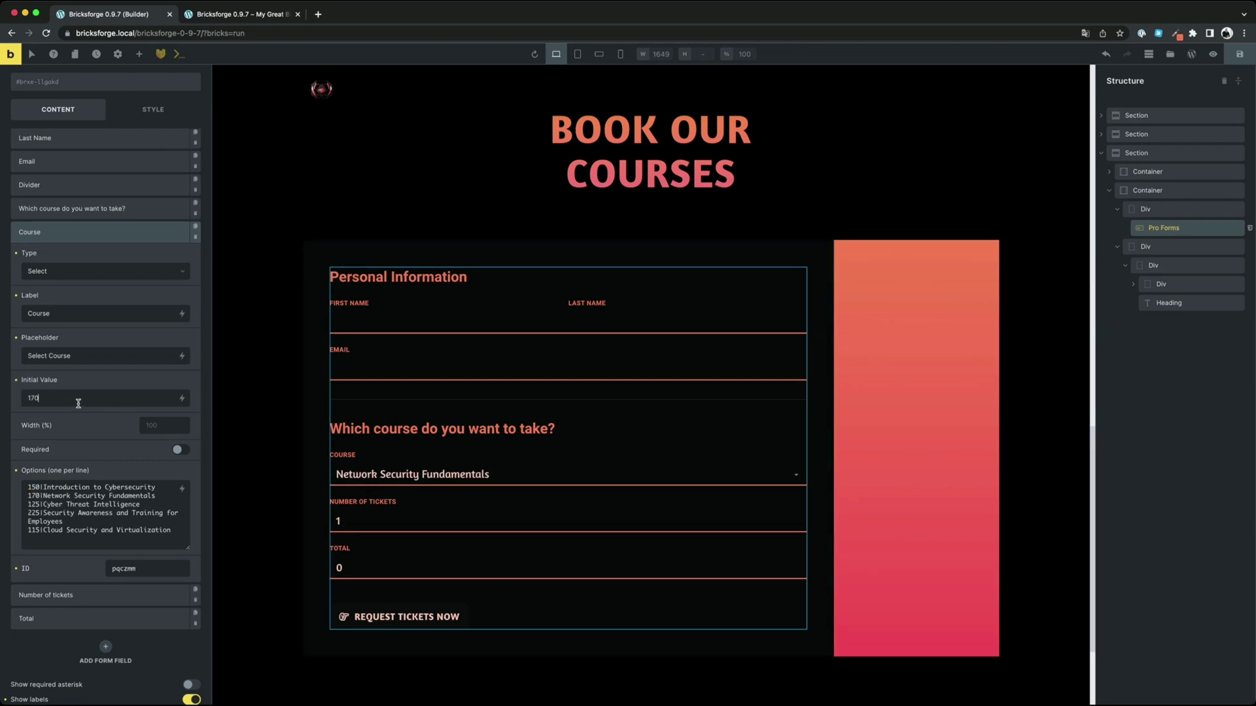
double_click(78, 404)
key(BackSpace)
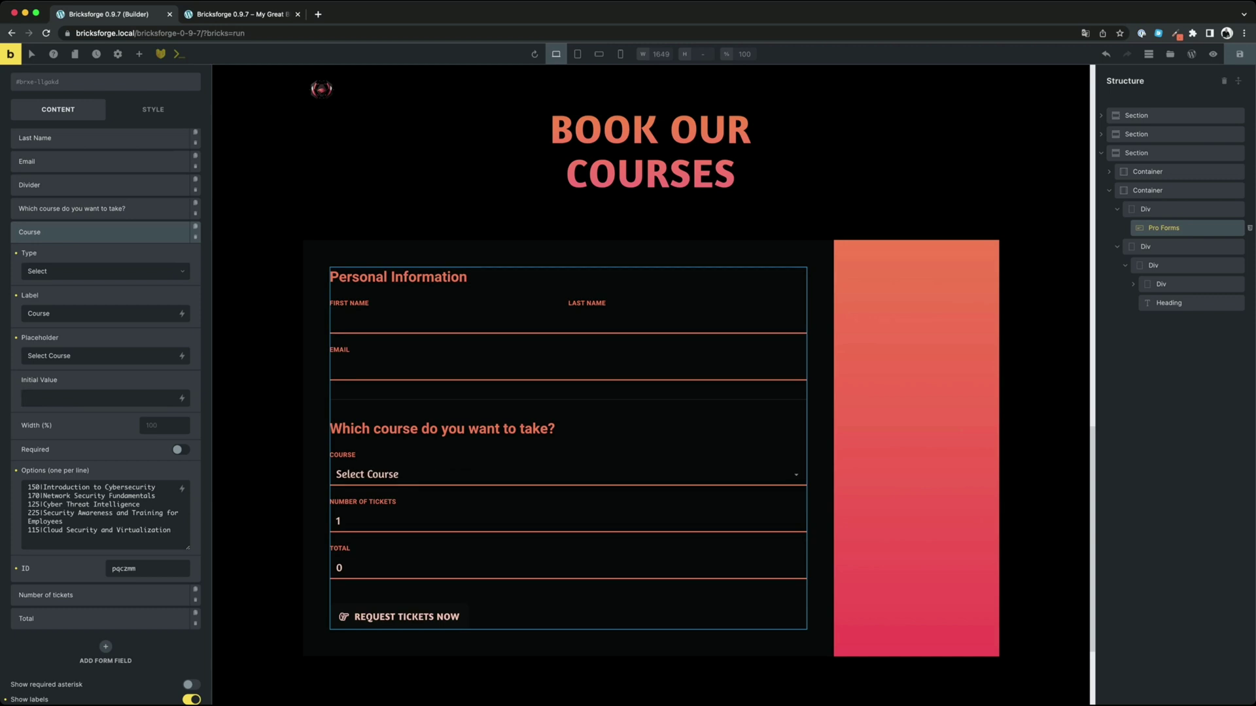
key(ctrl+Tab)
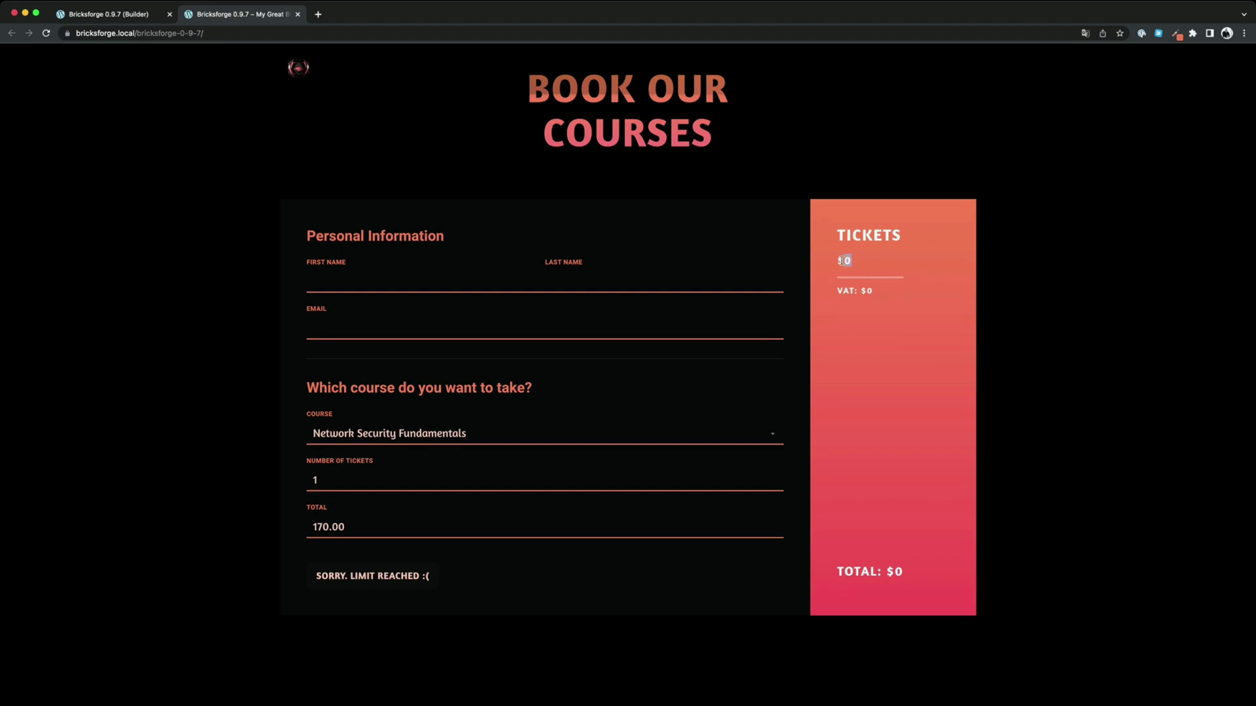
Turn on Only Remote for the Total field and copy its ID rxinju
drag(924, 582, 839, 574)
click(862, 537)
click(140, 18)
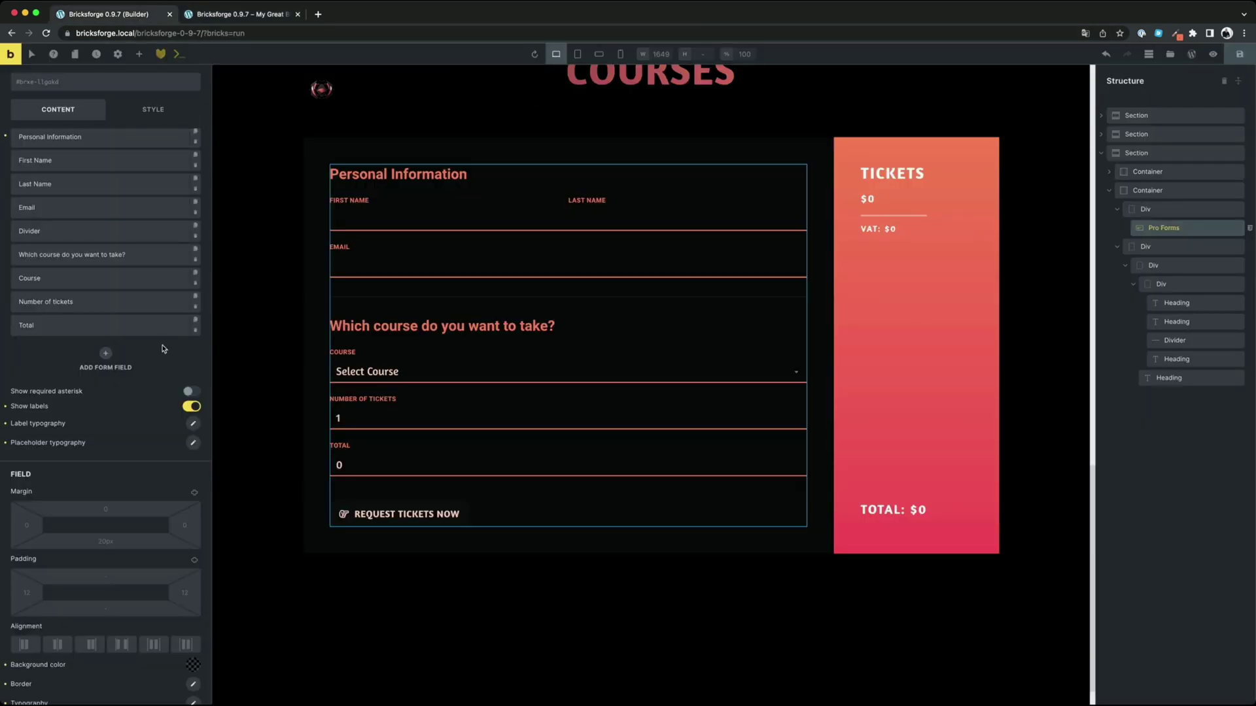
click(107, 328)
scroll(108, 327, down, 3)
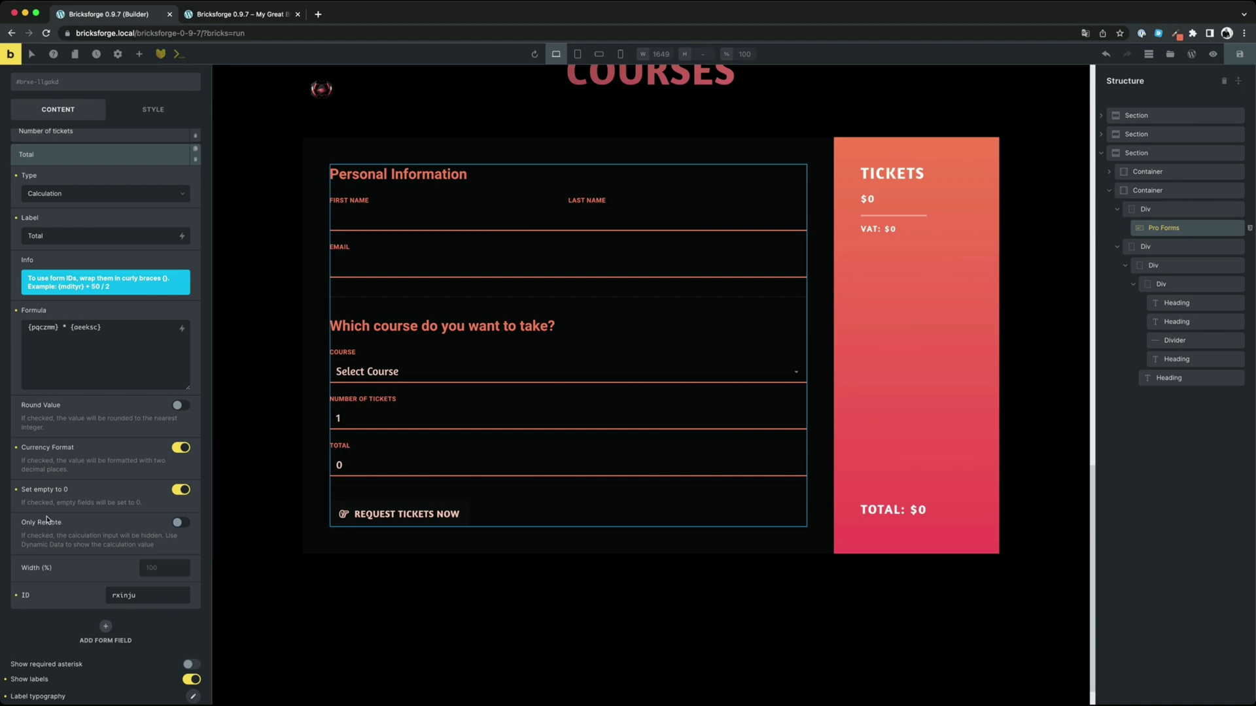
click(181, 523)
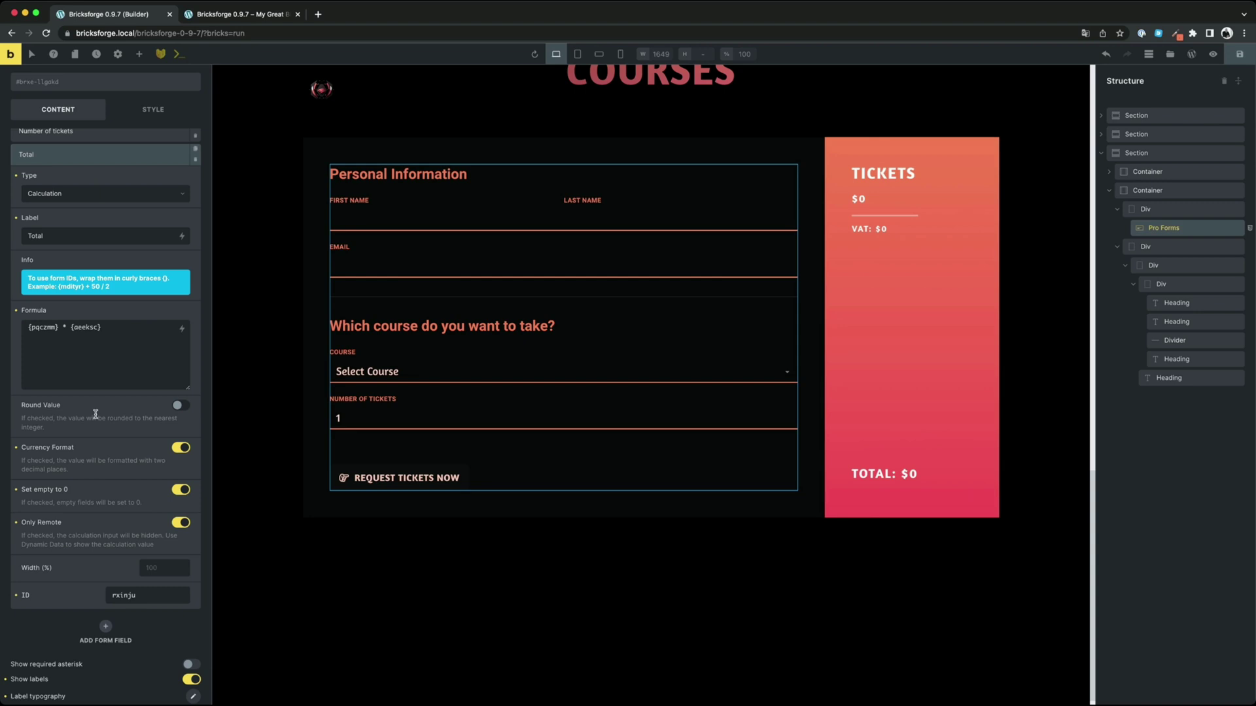
double_click(126, 594)
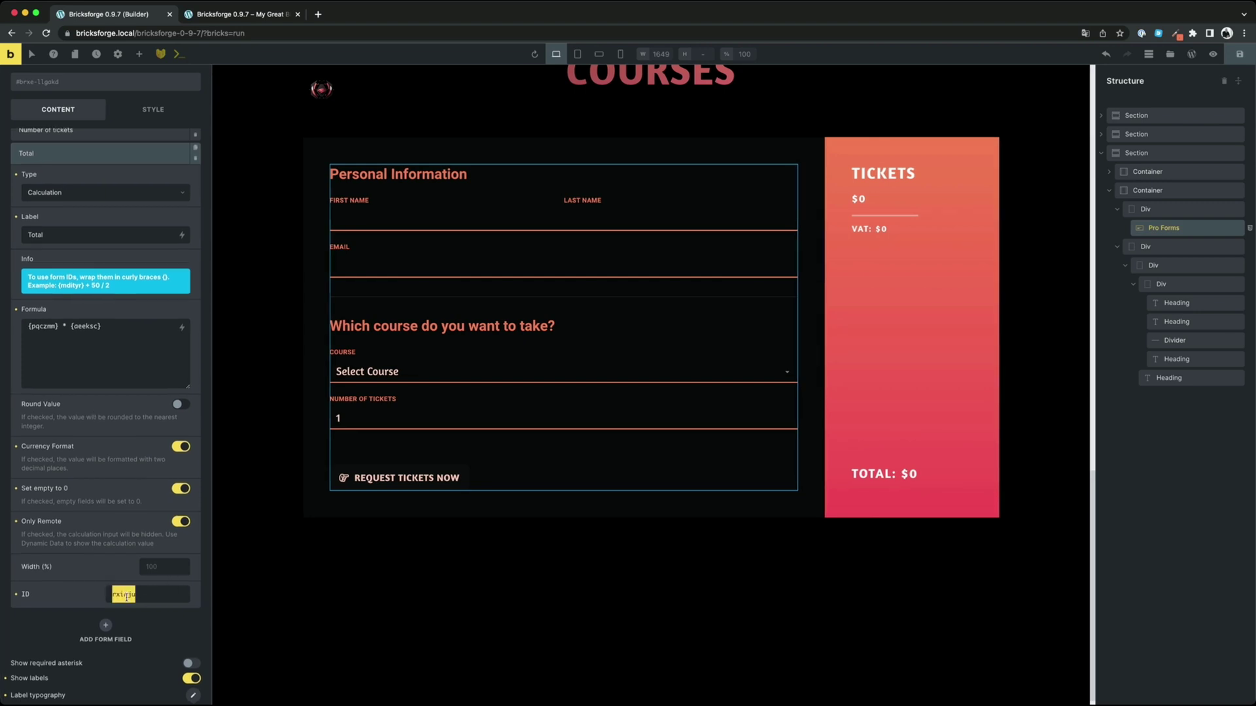
Change the Tickets price heading from $0 to ${brf_form_calculation:rxinju} and save
click(862, 198)
click(146, 185)
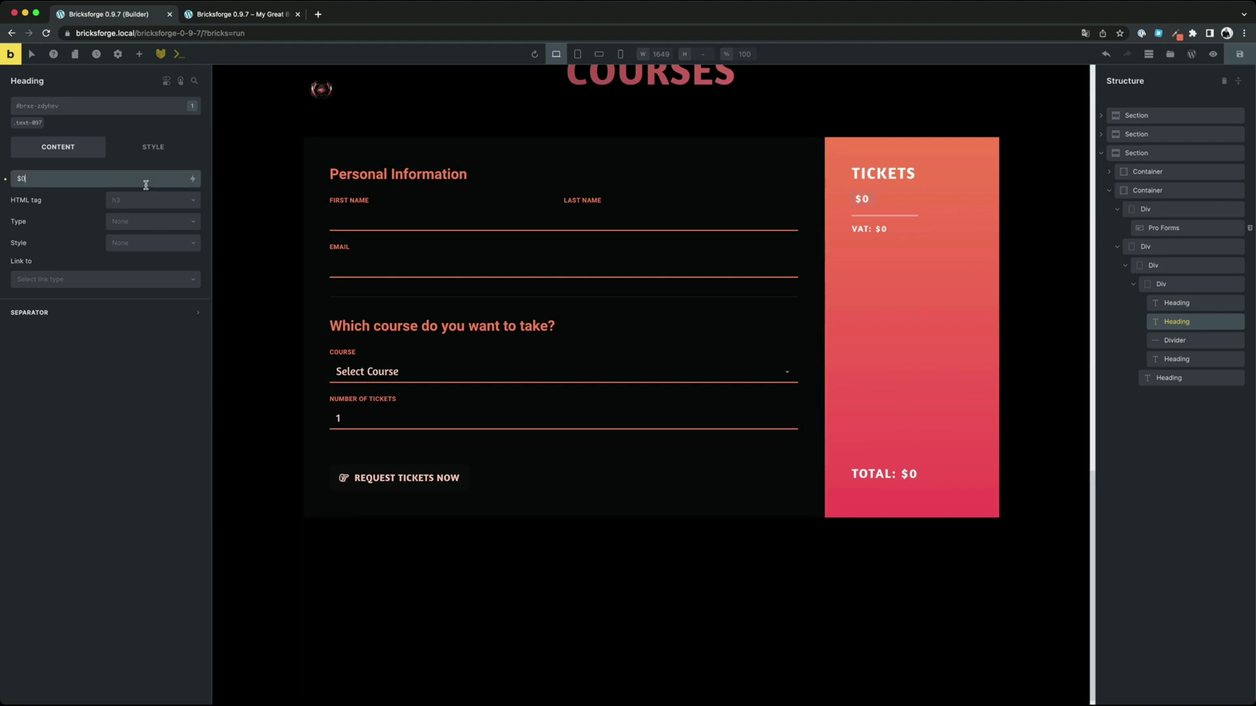
key(BackSpace)
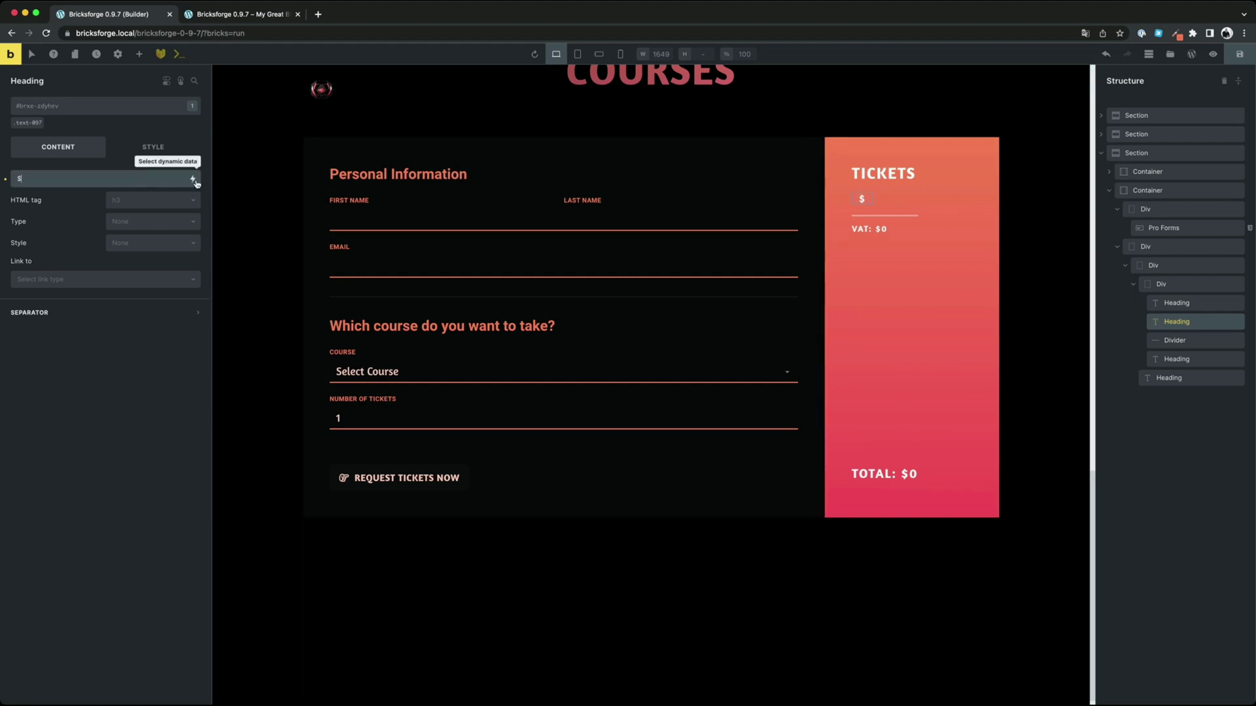
click(193, 178)
scroll(134, 275, down, 5)
scroll(133, 274, down, 10)
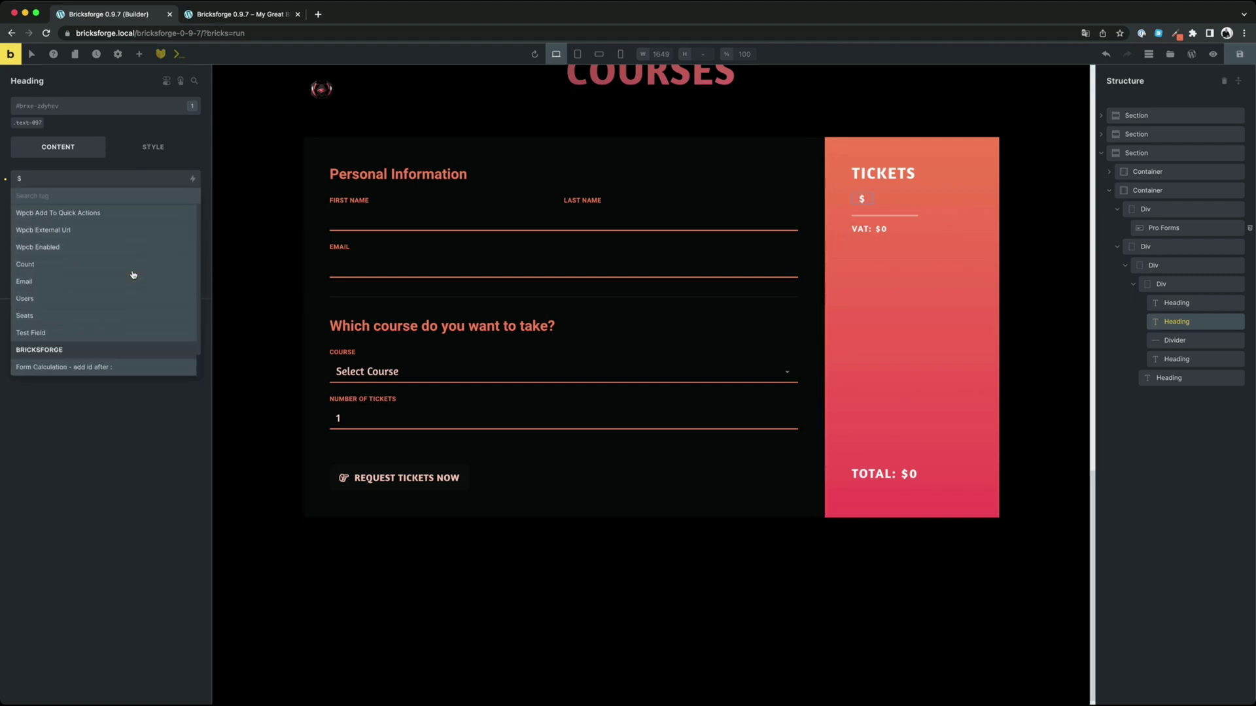
click(68, 367)
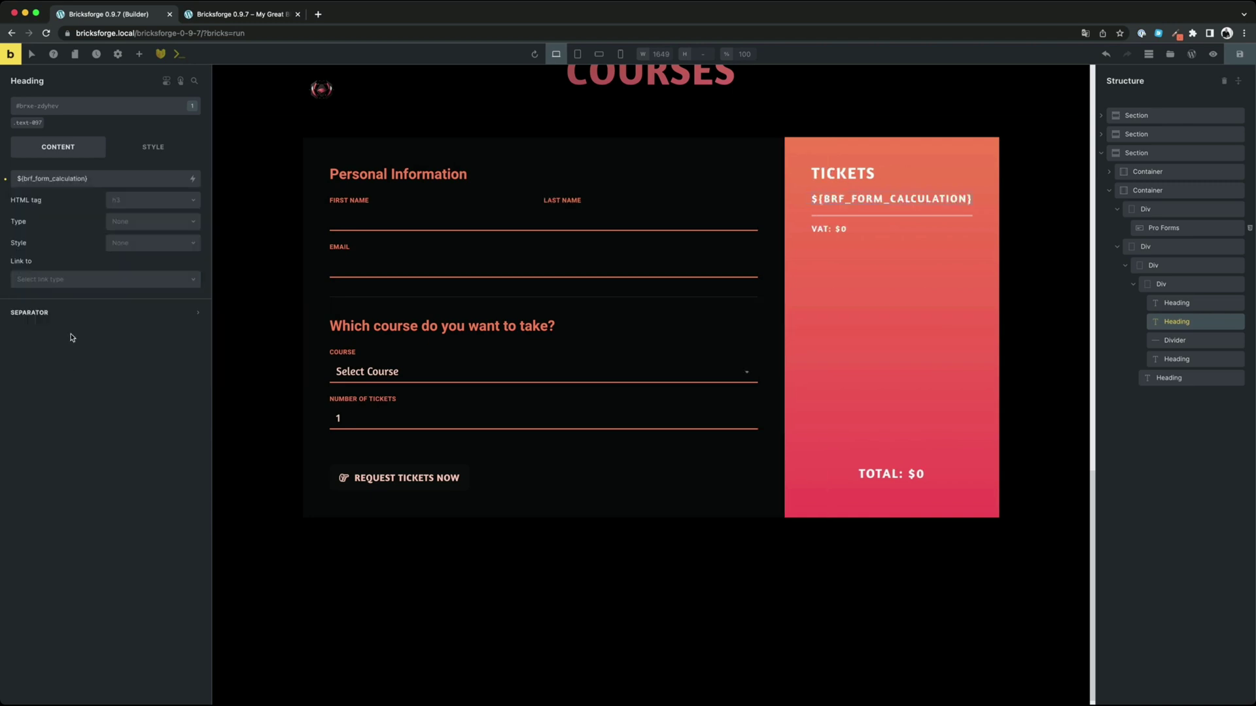
click(85, 179)
text(:rxinju)
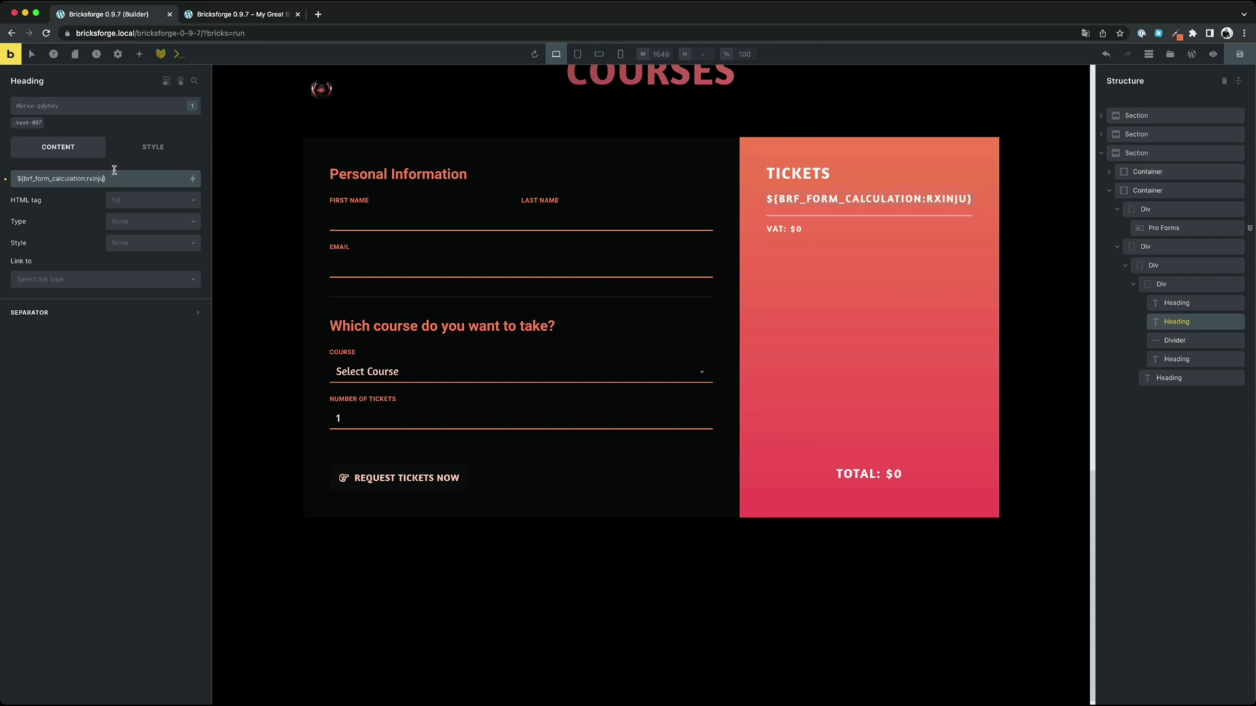
key(super+s)
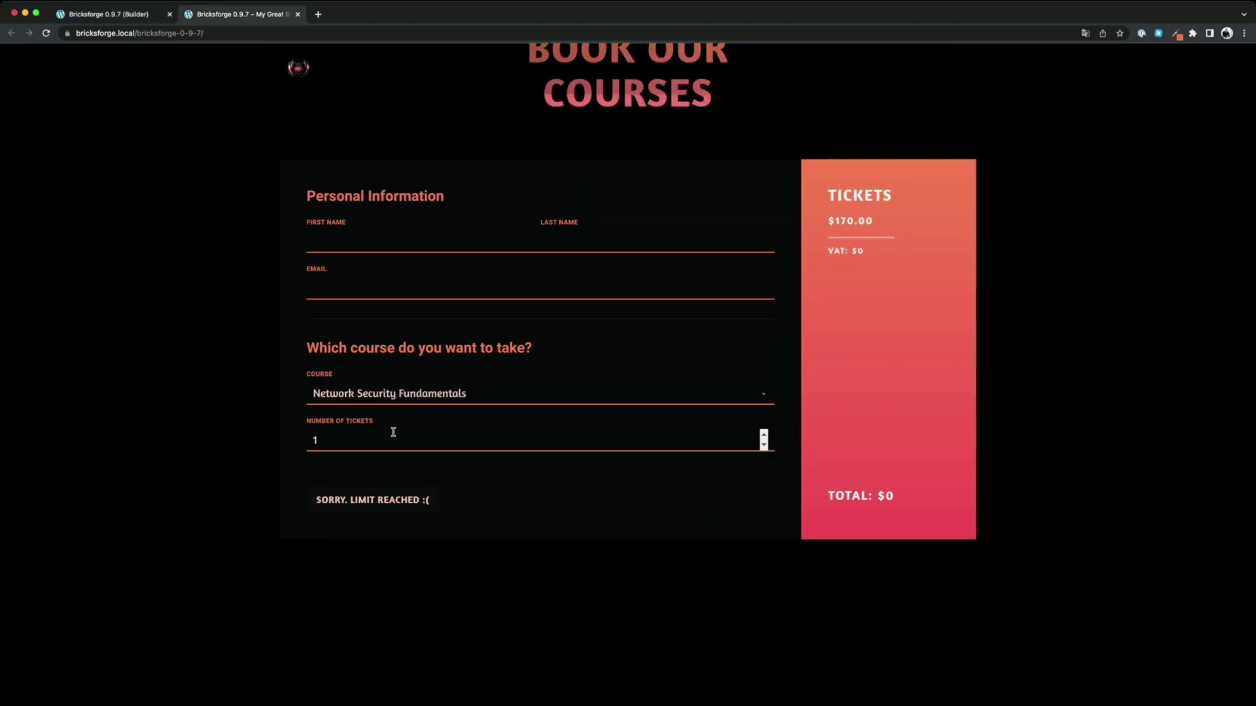
Raise the ticket count from 1 to 7, watching the Tickets price update
drag(873, 219, 825, 221)
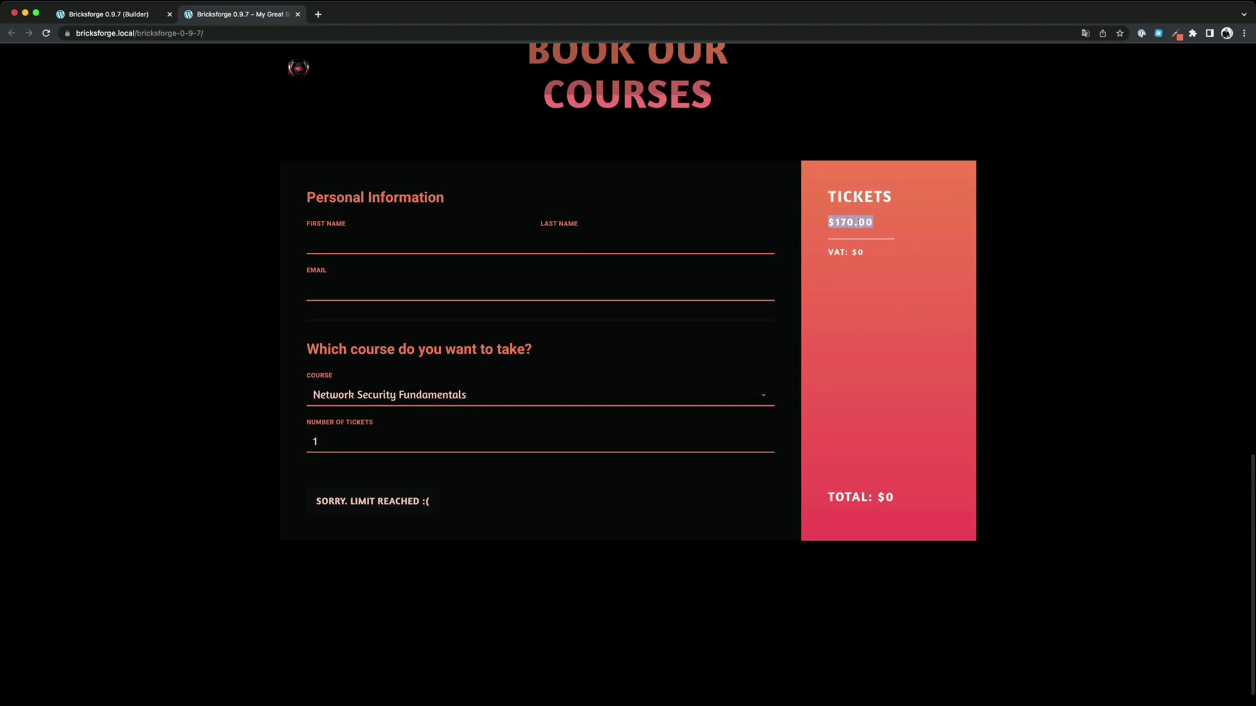
click(793, 437)
scroll(793, 437, down, 1)
click(764, 430)
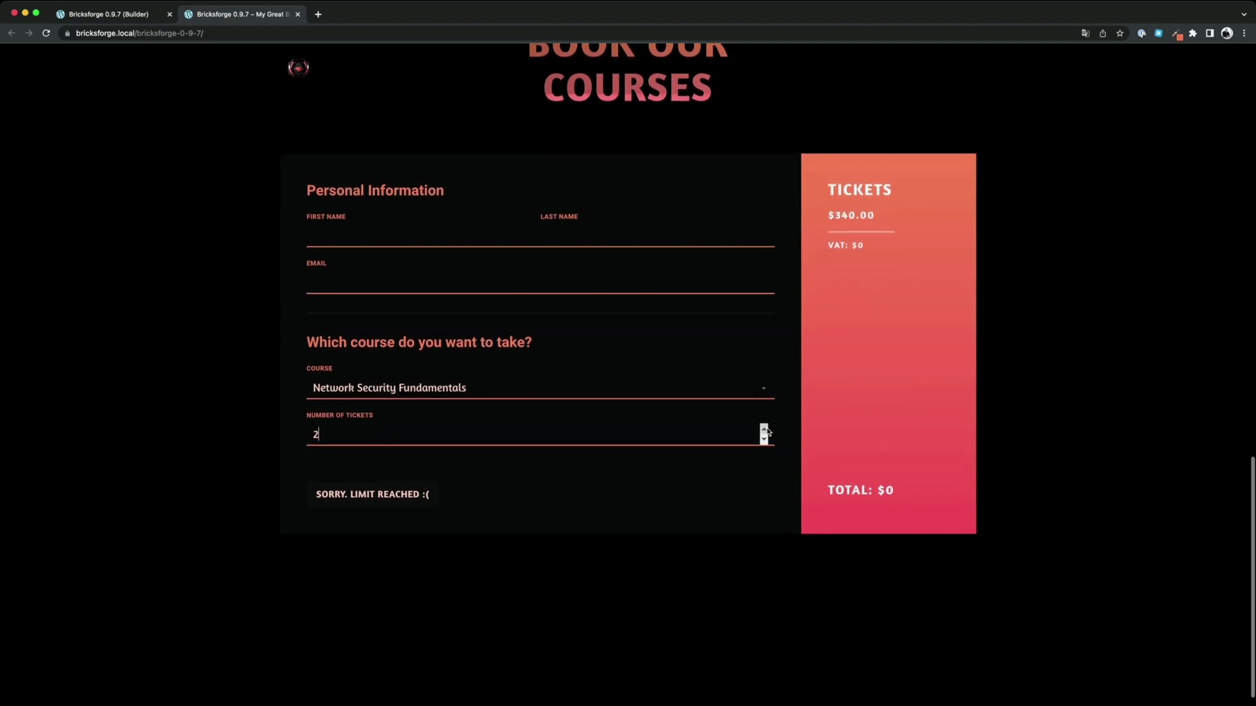
click(763, 429)
click(764, 430)
click(764, 430)
click(764, 430)
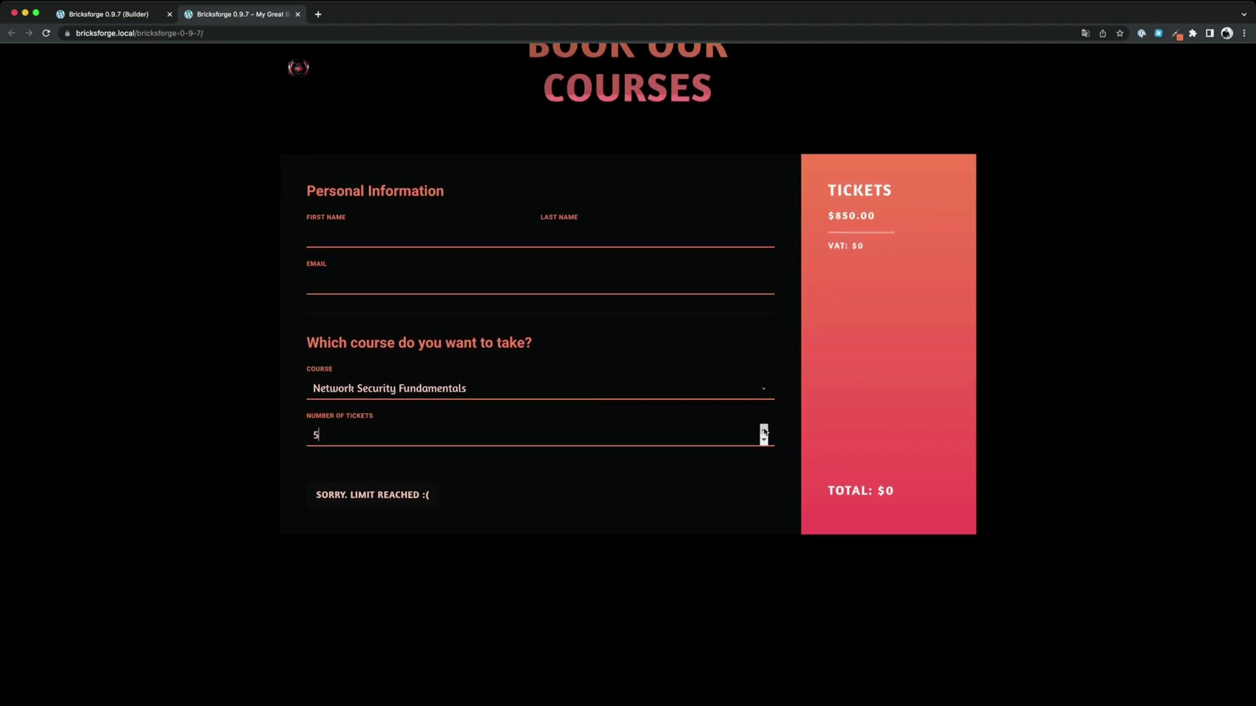
click(764, 429)
Switch courses to Cyber Threat Intelligence, then Introduction to Cybersecurity, noting VAT stays $0
key(Down)
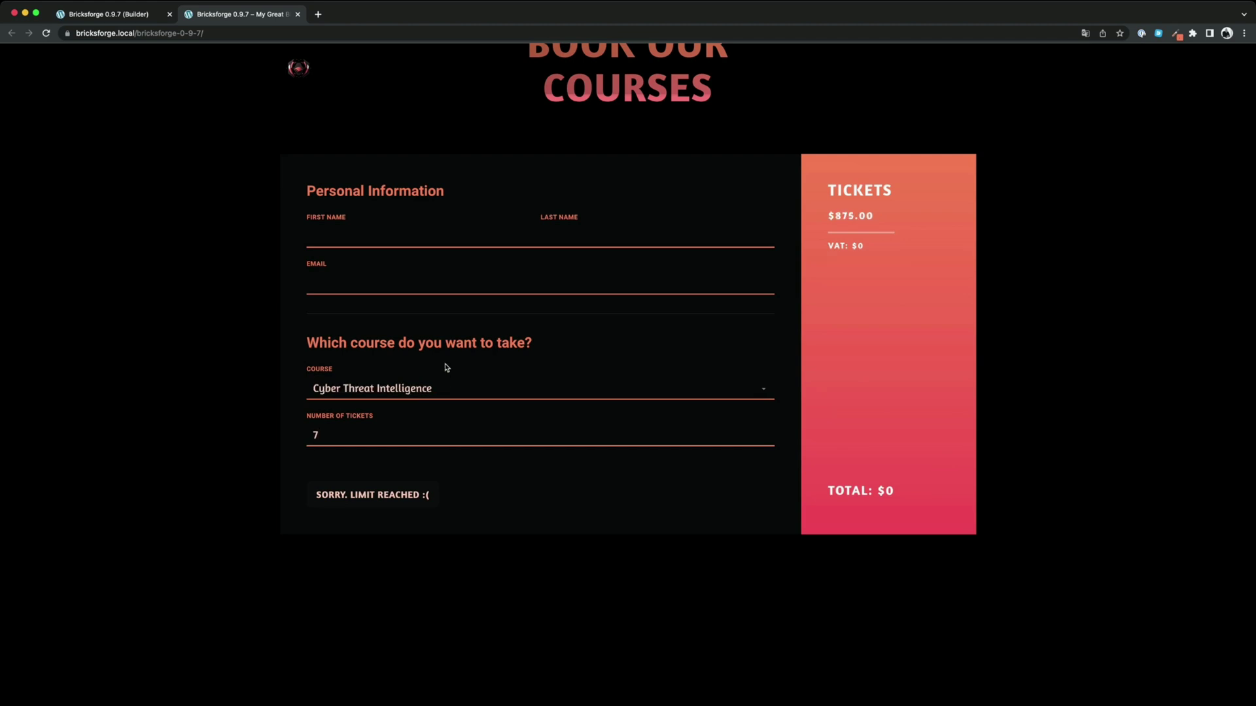
key(Down)
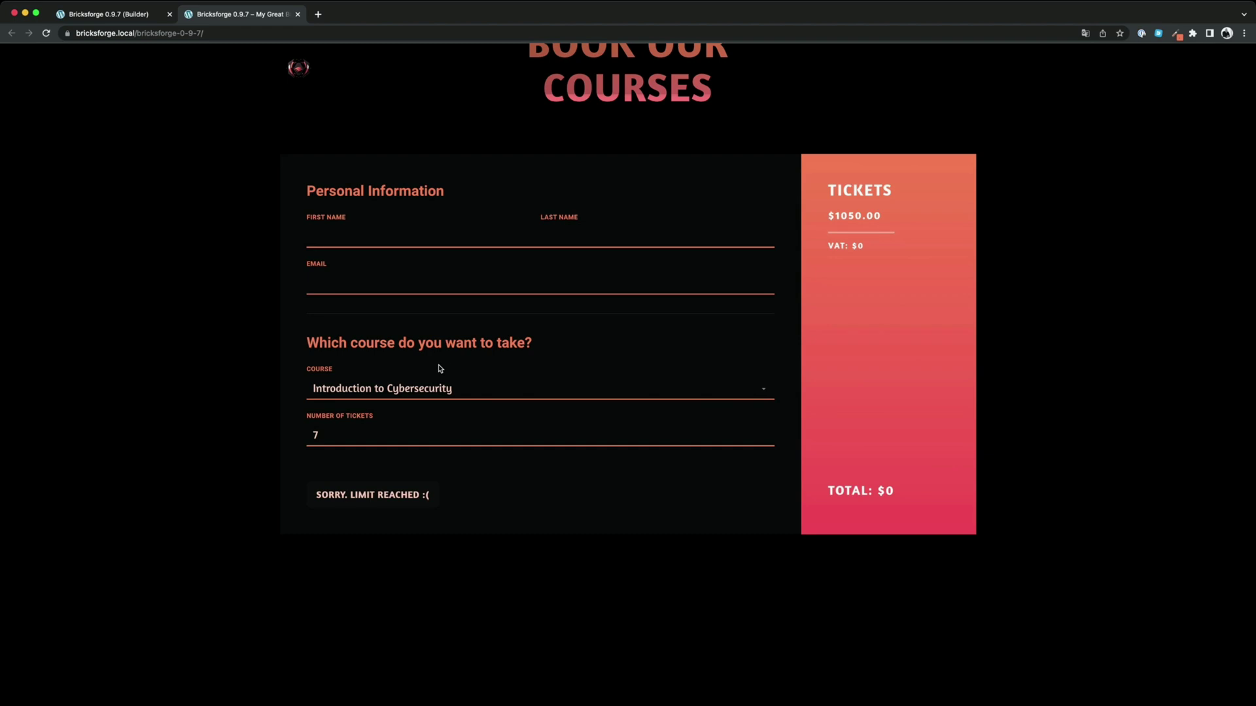
drag(875, 245, 831, 244)
click(858, 264)
click(108, 16)
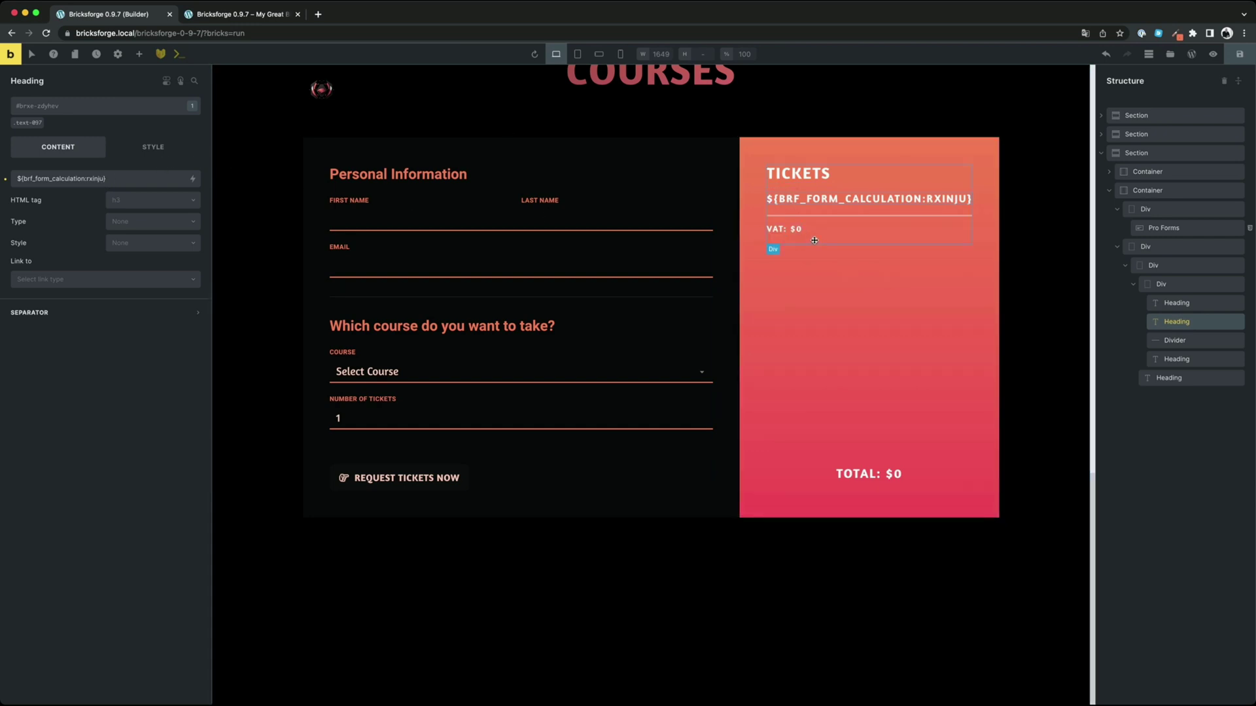
Set the VAT heading to ${brf_form_calculation:rxinju:multiply:0.19}
click(798, 228)
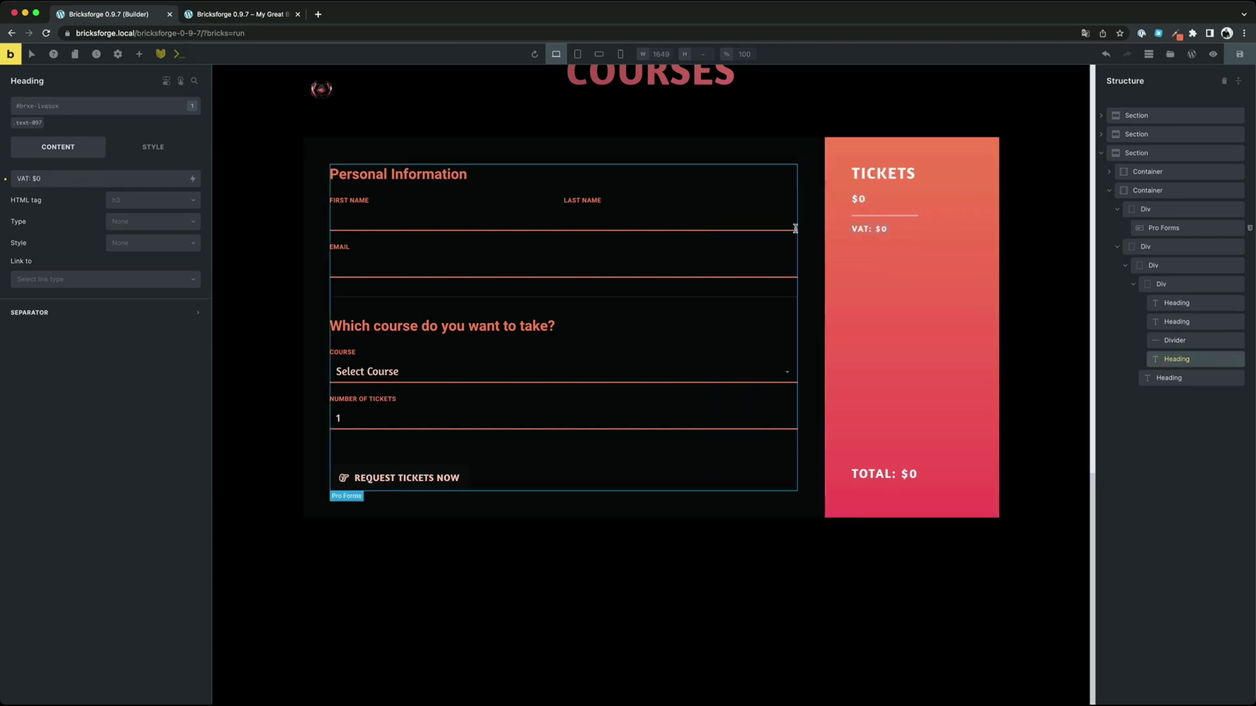
click(80, 179)
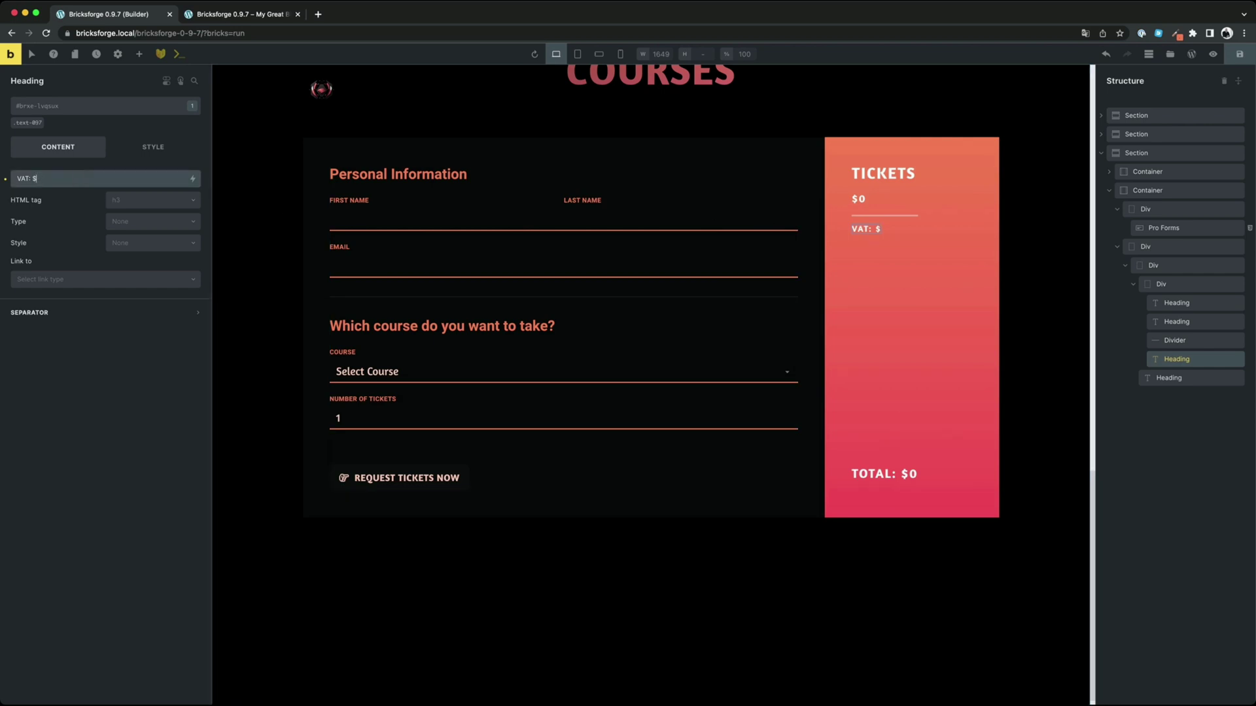
click(192, 178)
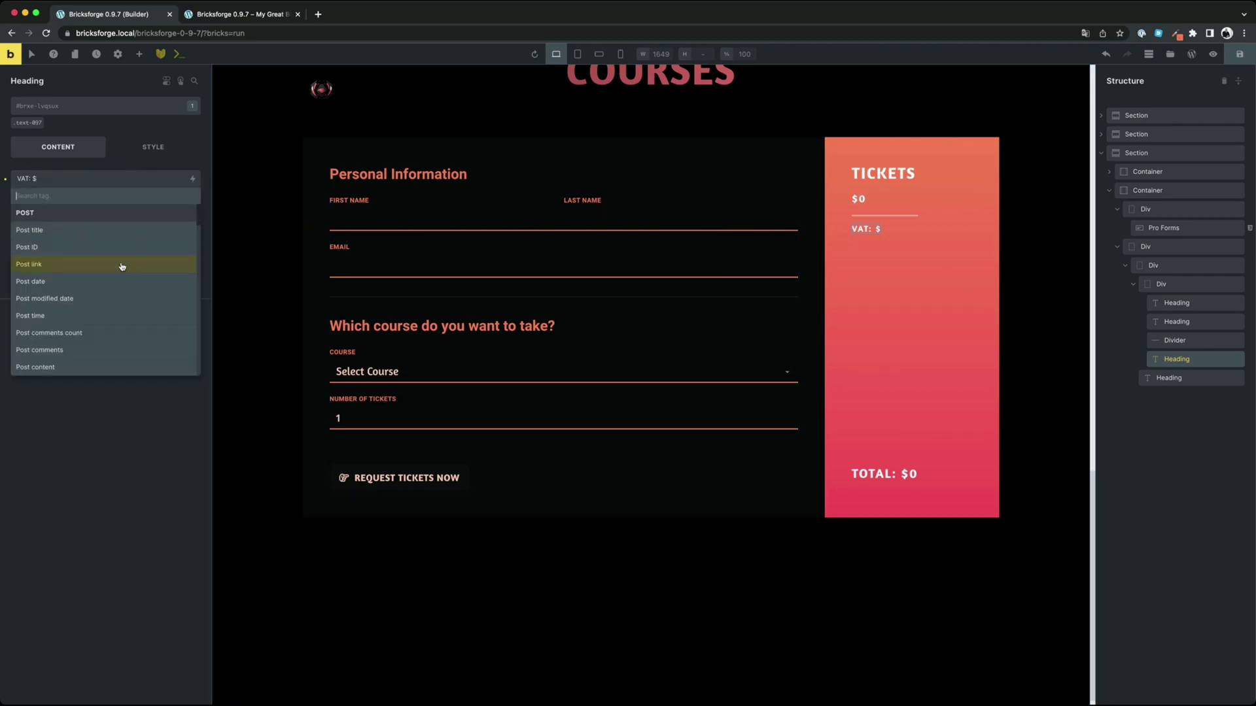
scroll(122, 266, down, 5)
click(91, 367)
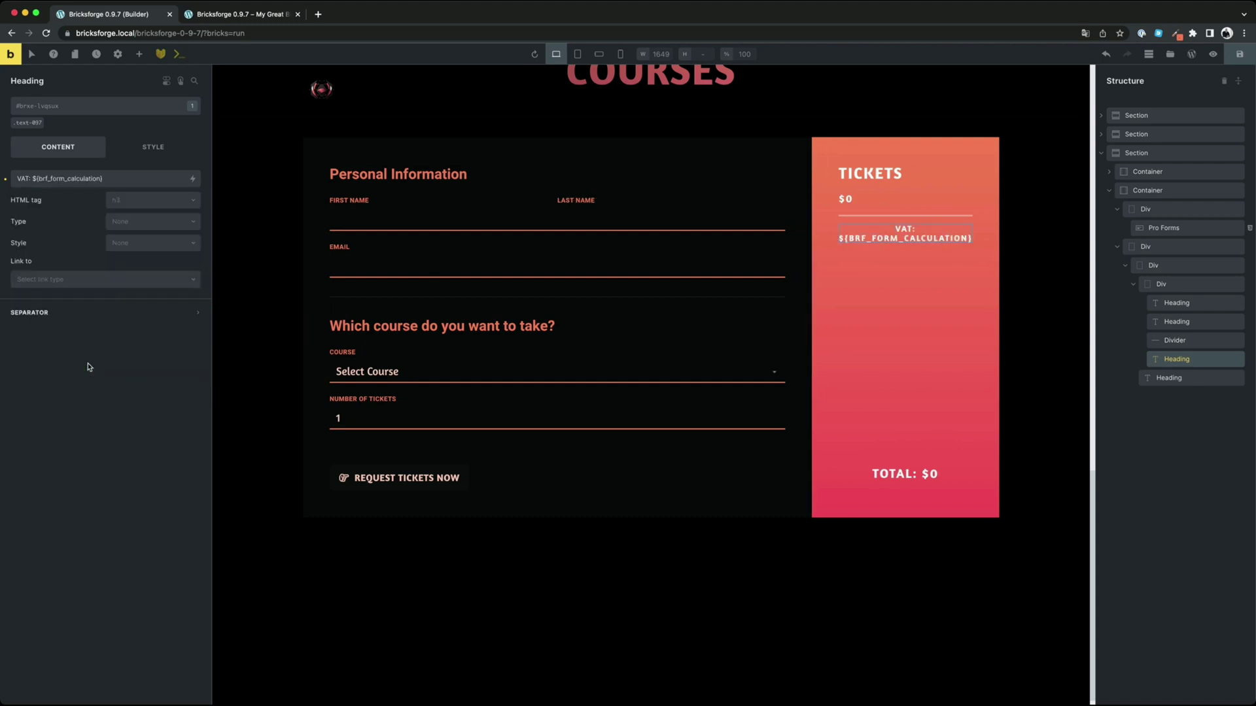
click(100, 180)
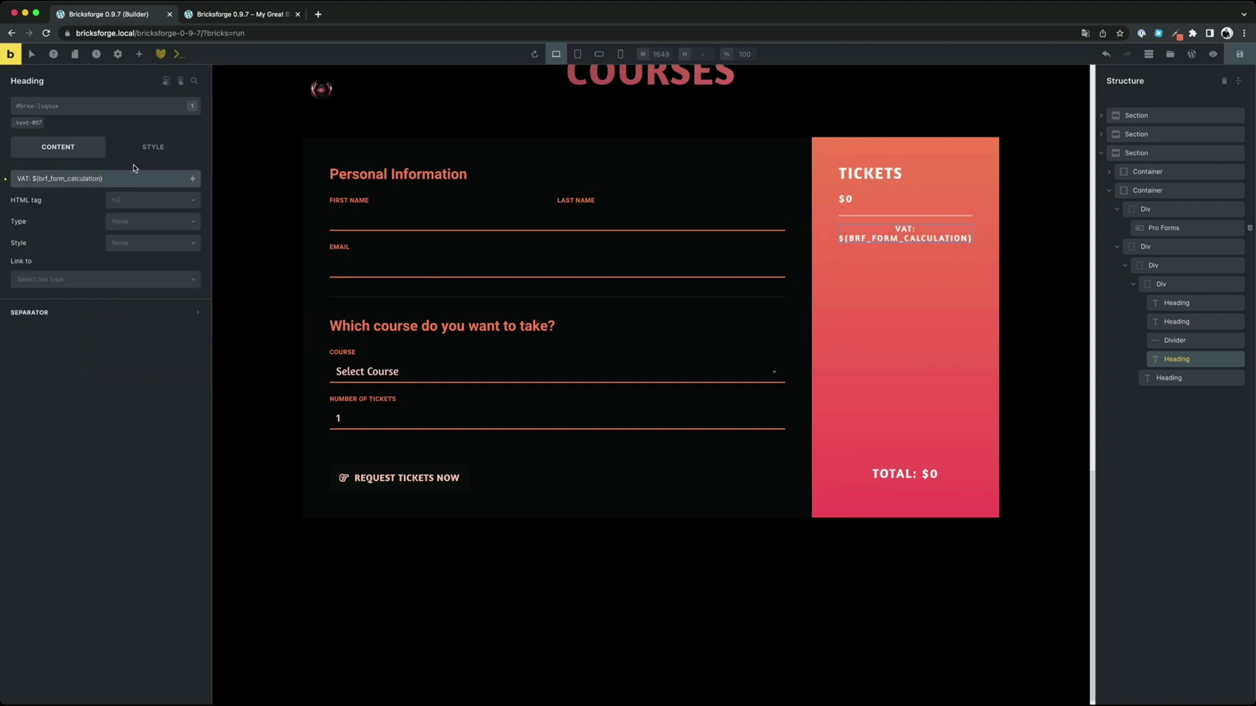
text(:)
text(rxinju)
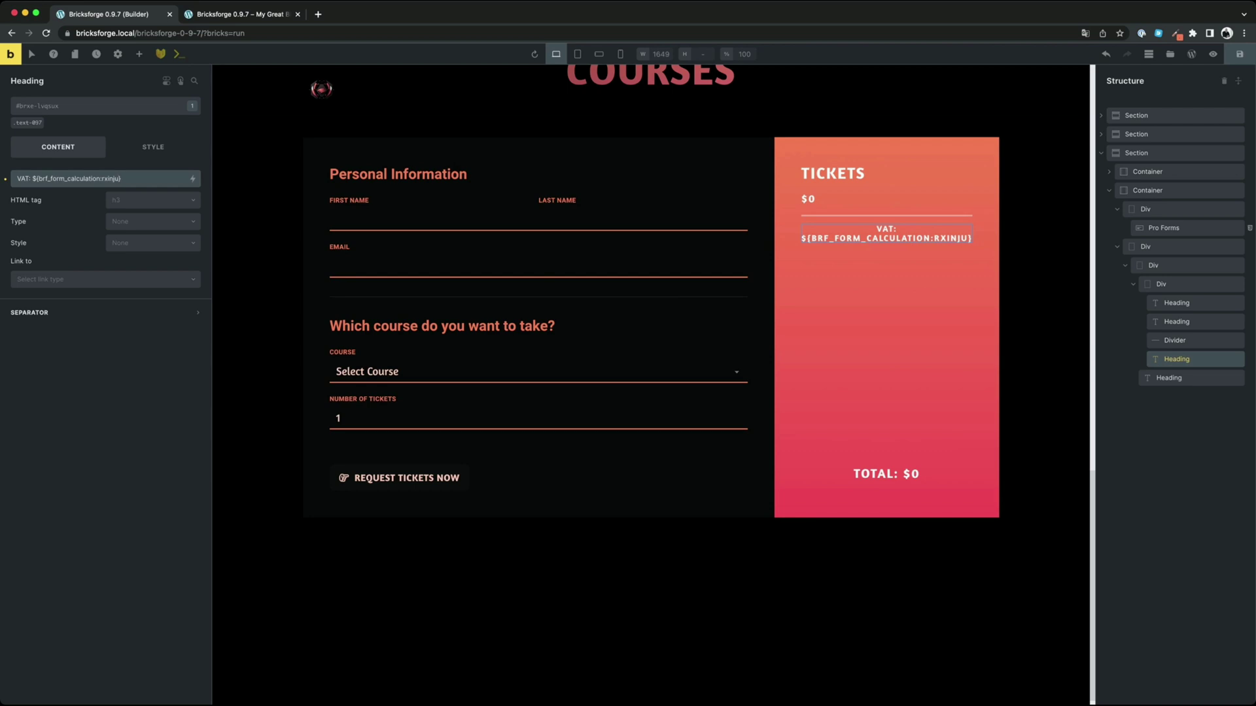
text(:)
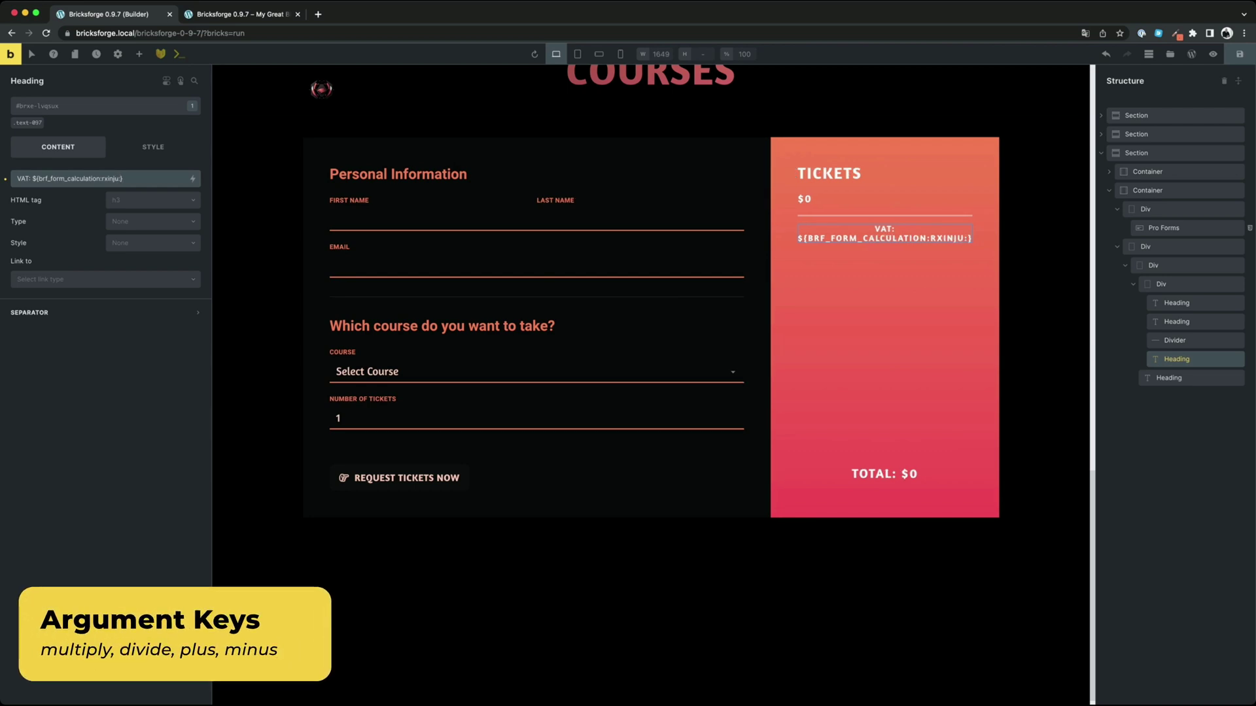
text(multi)
text(ply)
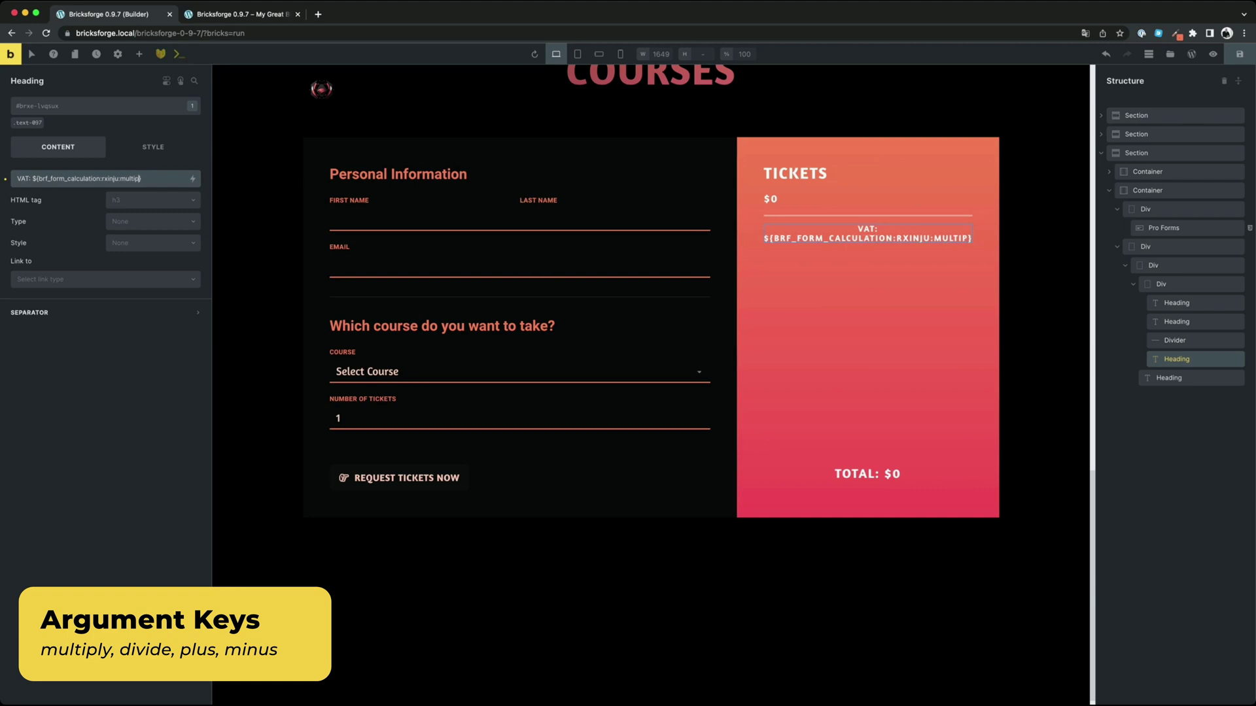
text(:)
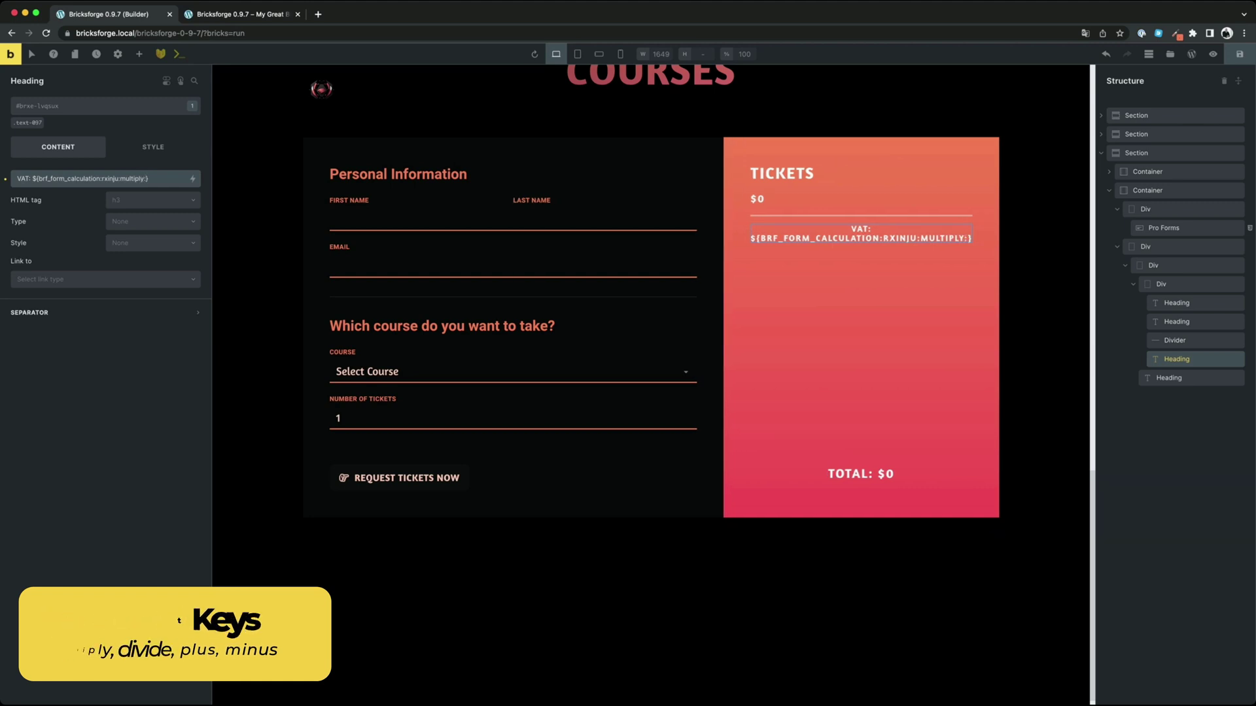
text(0.19)
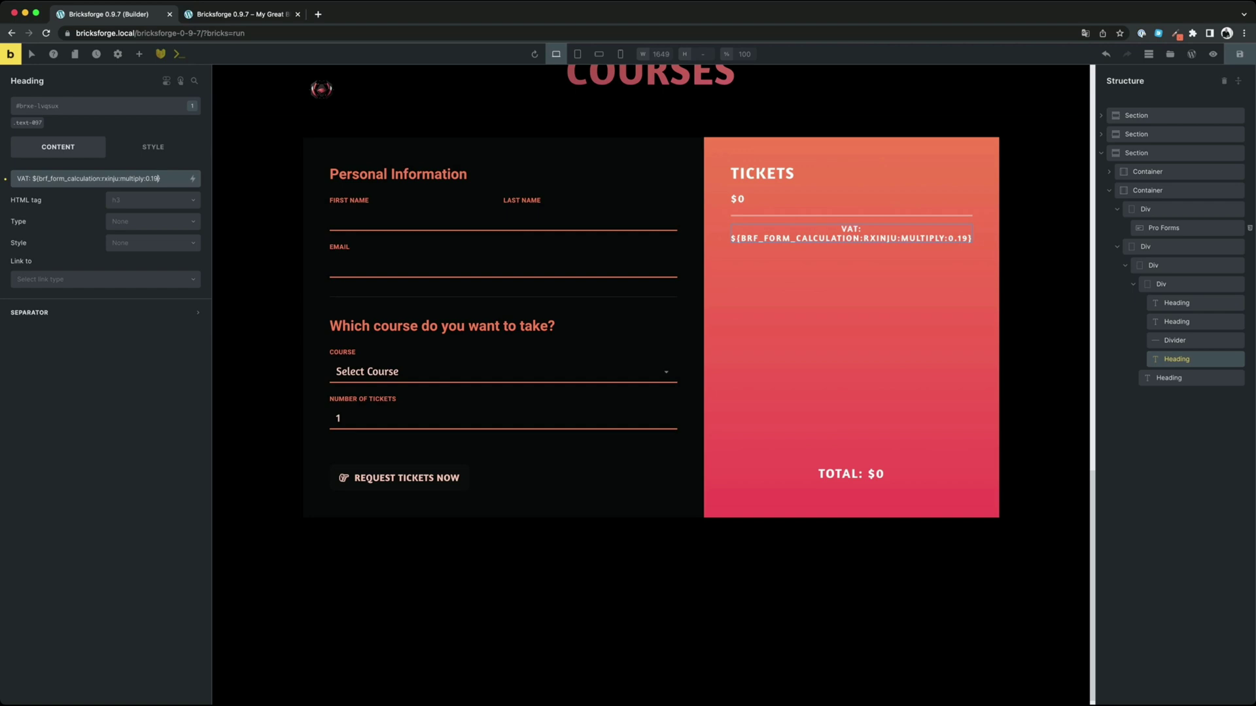
Set the Total heading to ${brf_form_calculation:rxinju:multiply:1.19} and save the page
click(1168, 377)
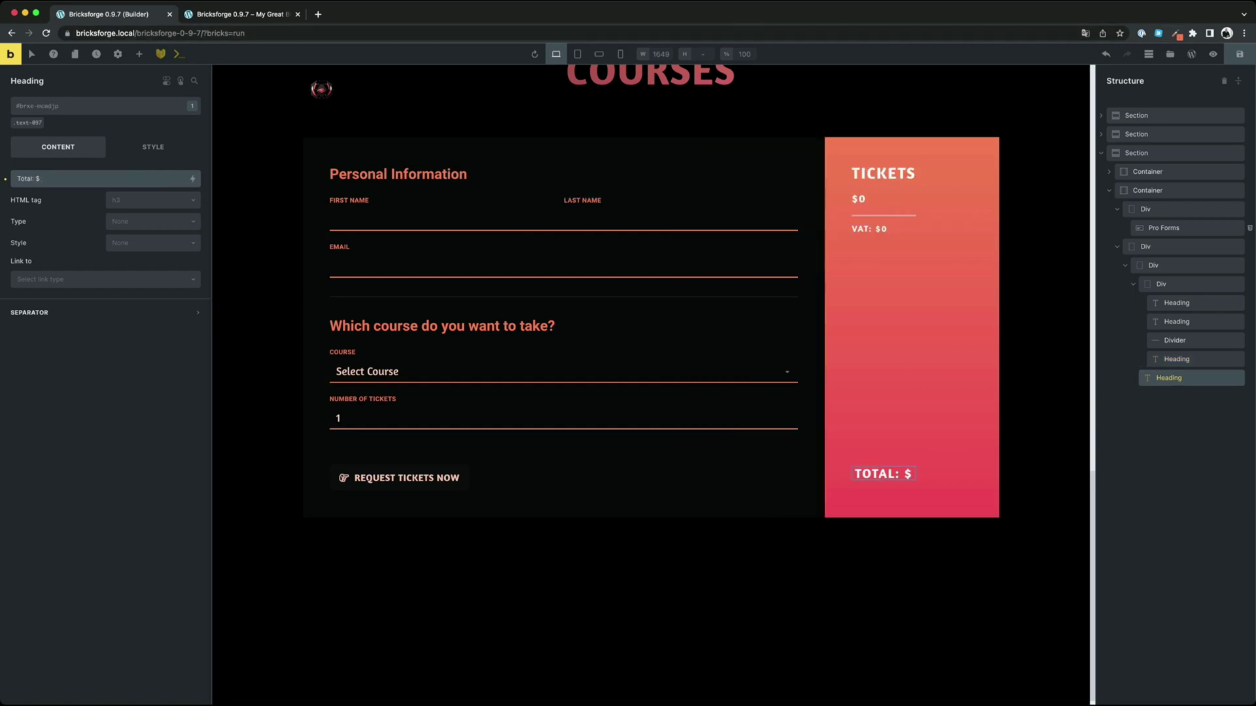
text(${brf_form_calculation:rxinju:multiply:0.19})
click(44, 179)
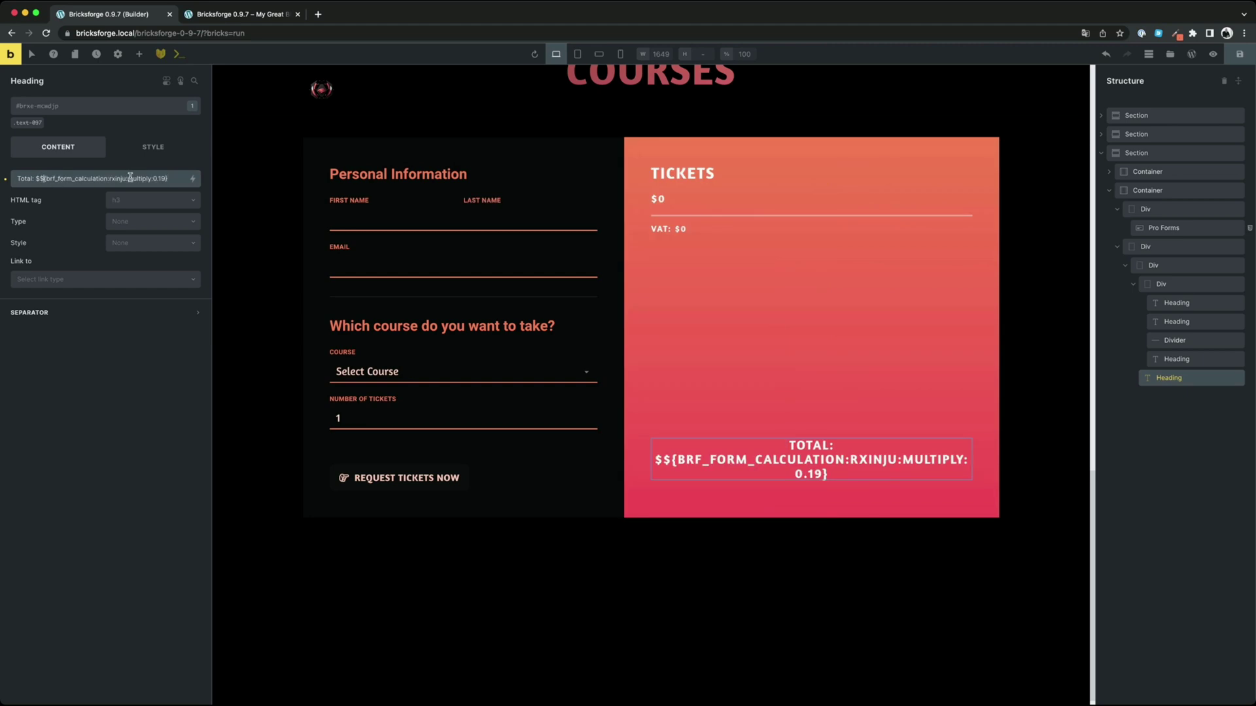
key(BackSpace)
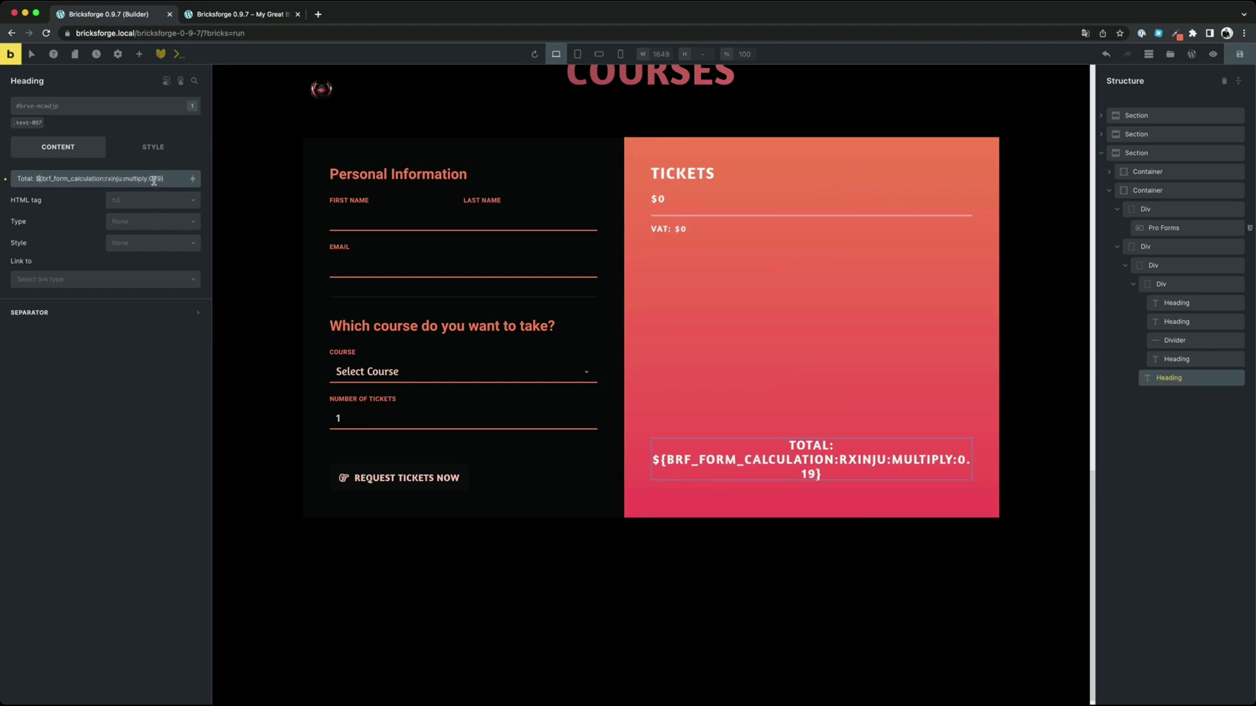
click(152, 178)
key(BackSpace)
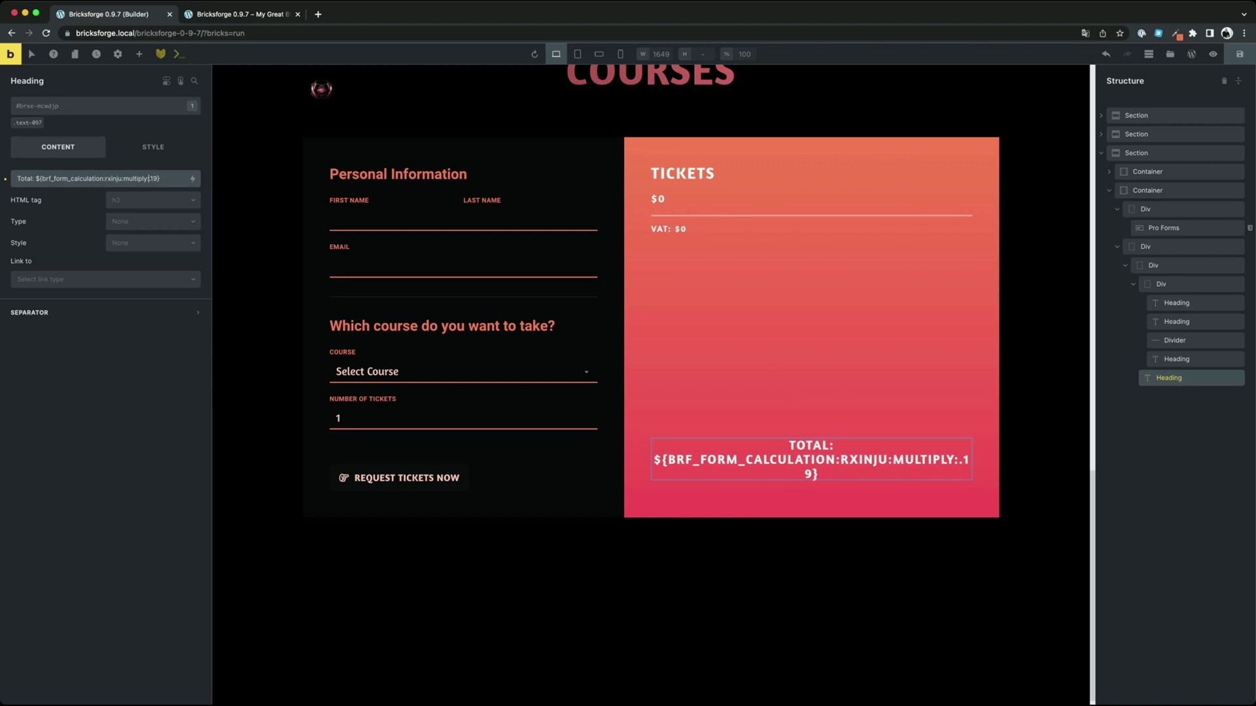
text(1)
click(1239, 53)
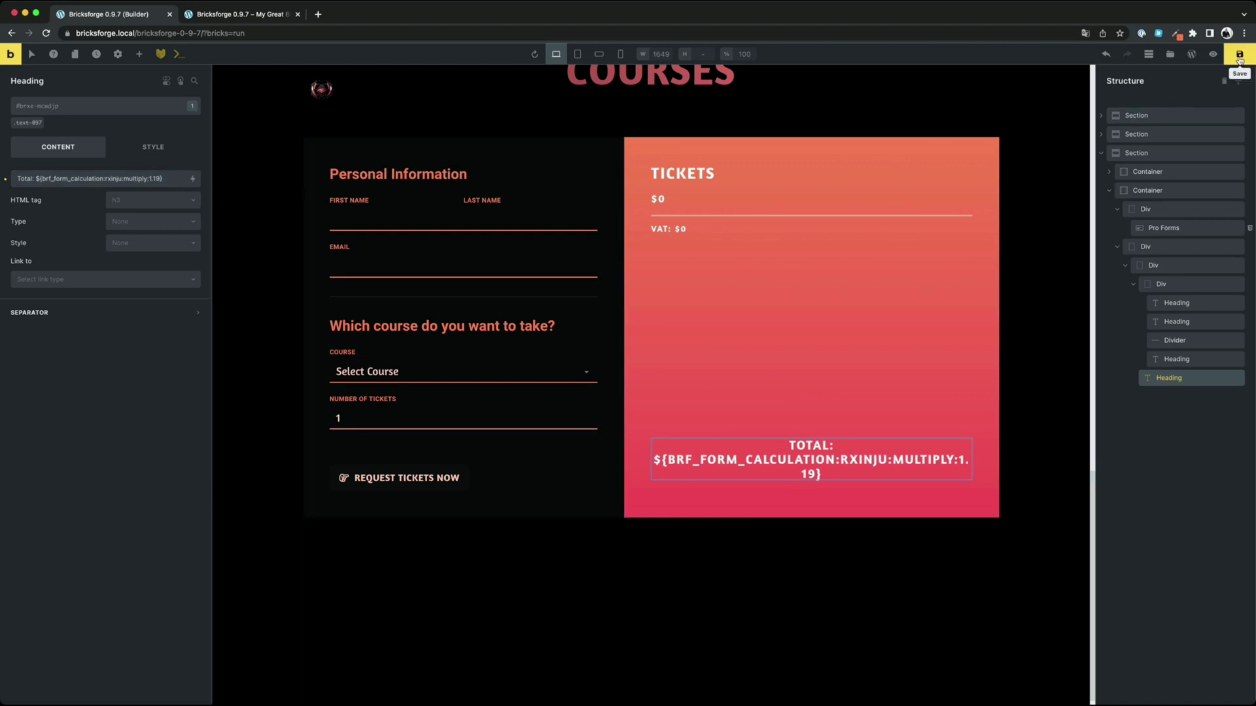
On the live page, set tickets to 8 and try Cyber Threat Intelligence, then Security Awareness and Training for Employees
click(242, 14)
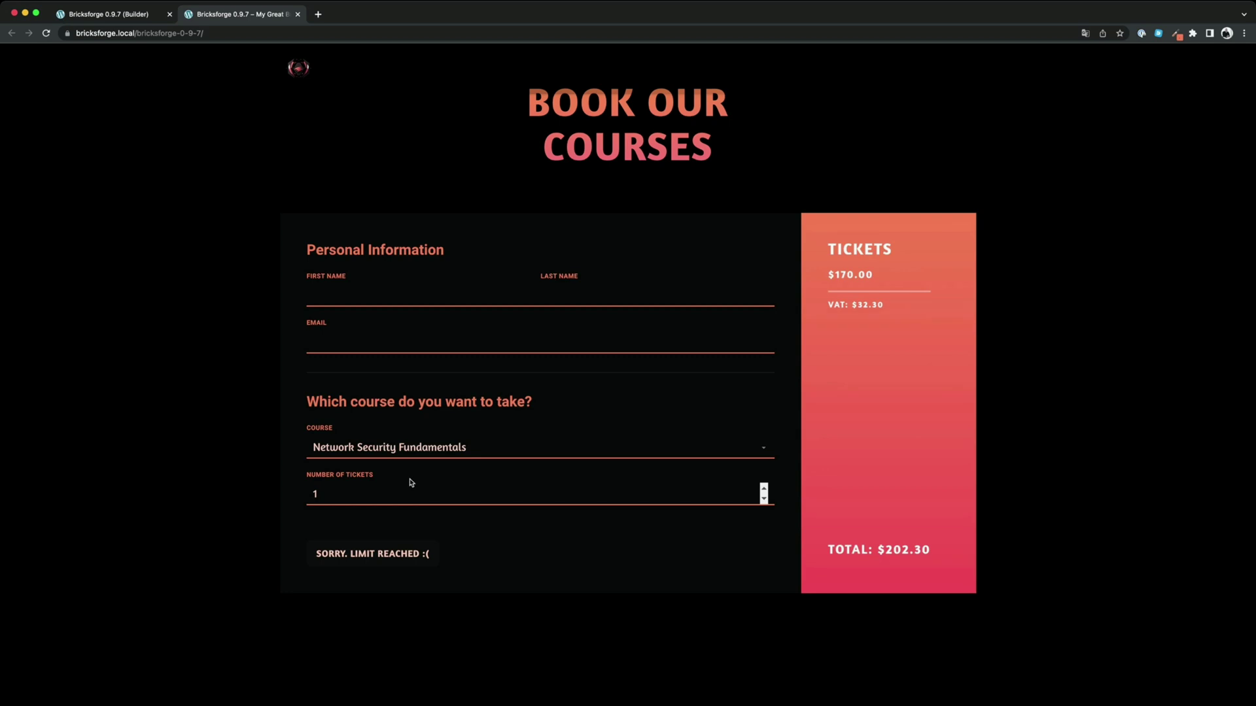
click(764, 488)
click(764, 488)
click(764, 488)
click(764, 488)
click(764, 488)
click(764, 488)
click(764, 488)
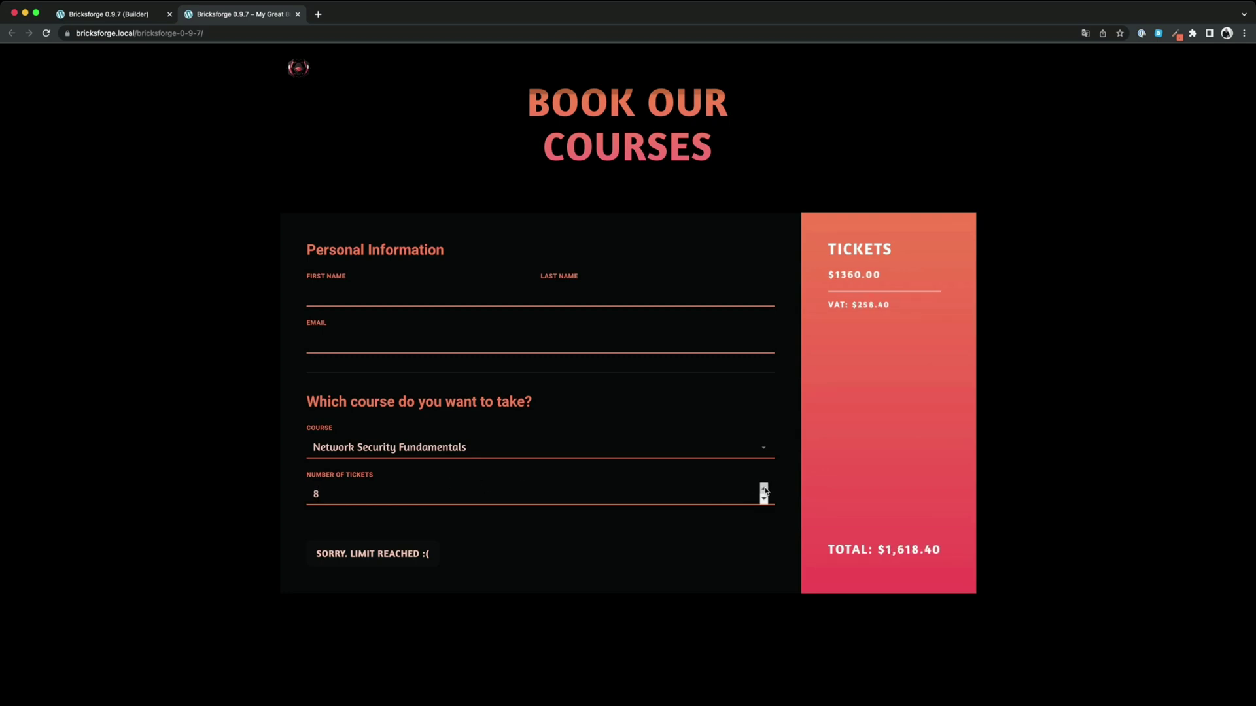
click(737, 465)
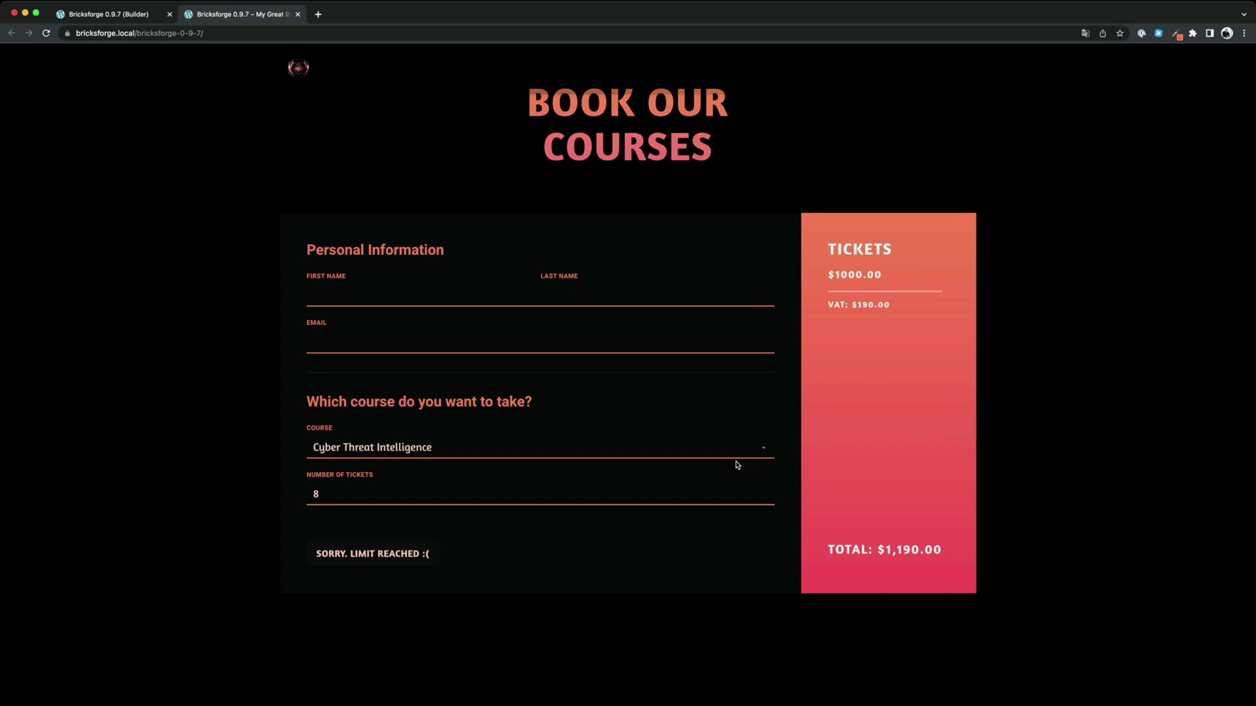
click(715, 467)
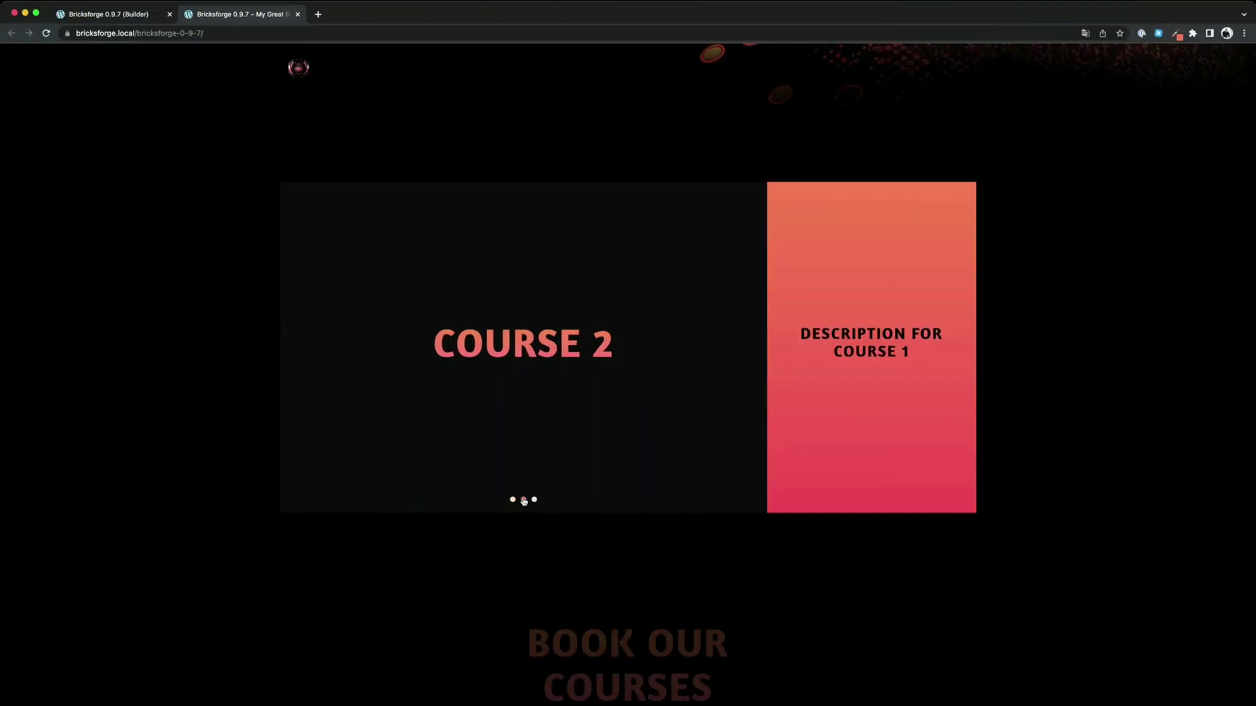
Move the course slider to slide 3 and back to slide 1, then return to the builder
click(534, 500)
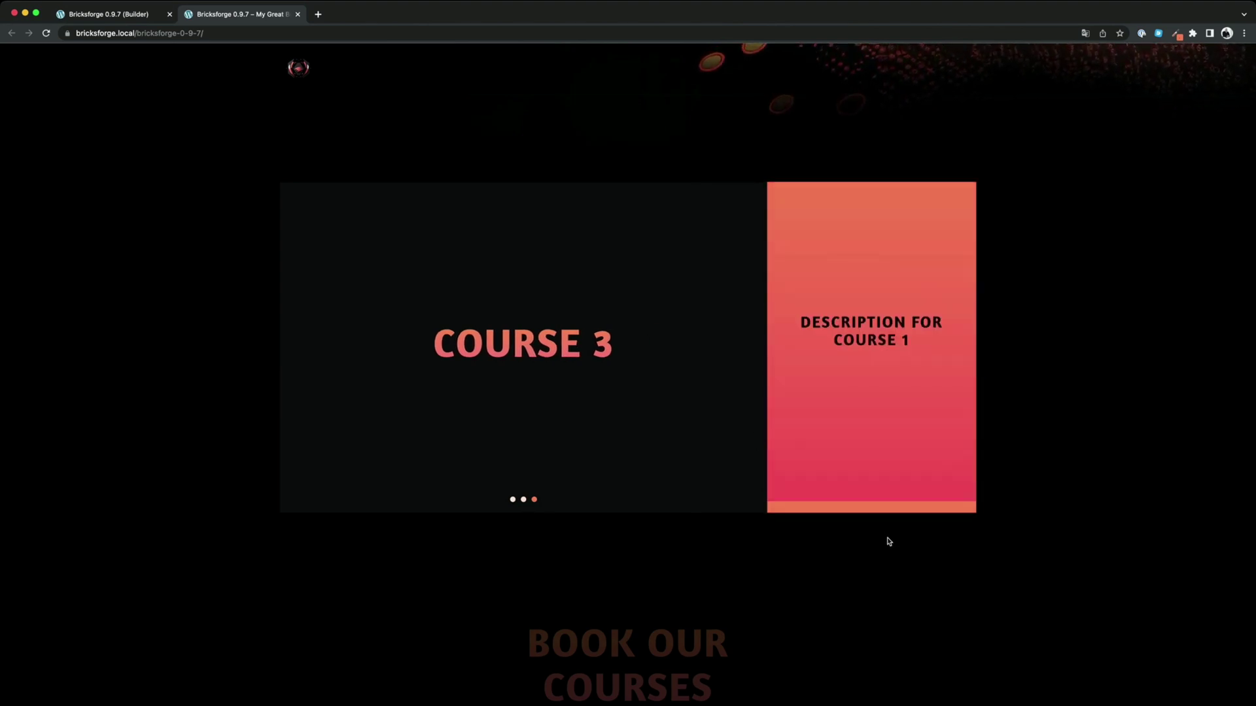
click(513, 499)
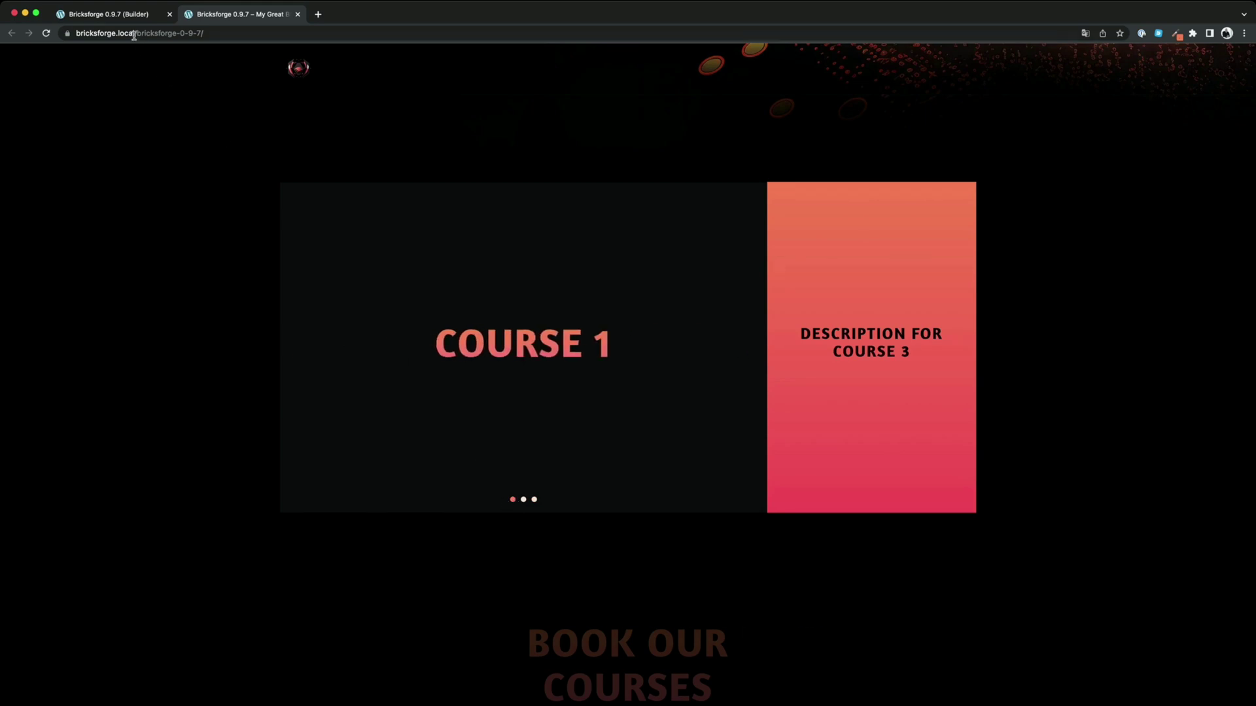
click(124, 15)
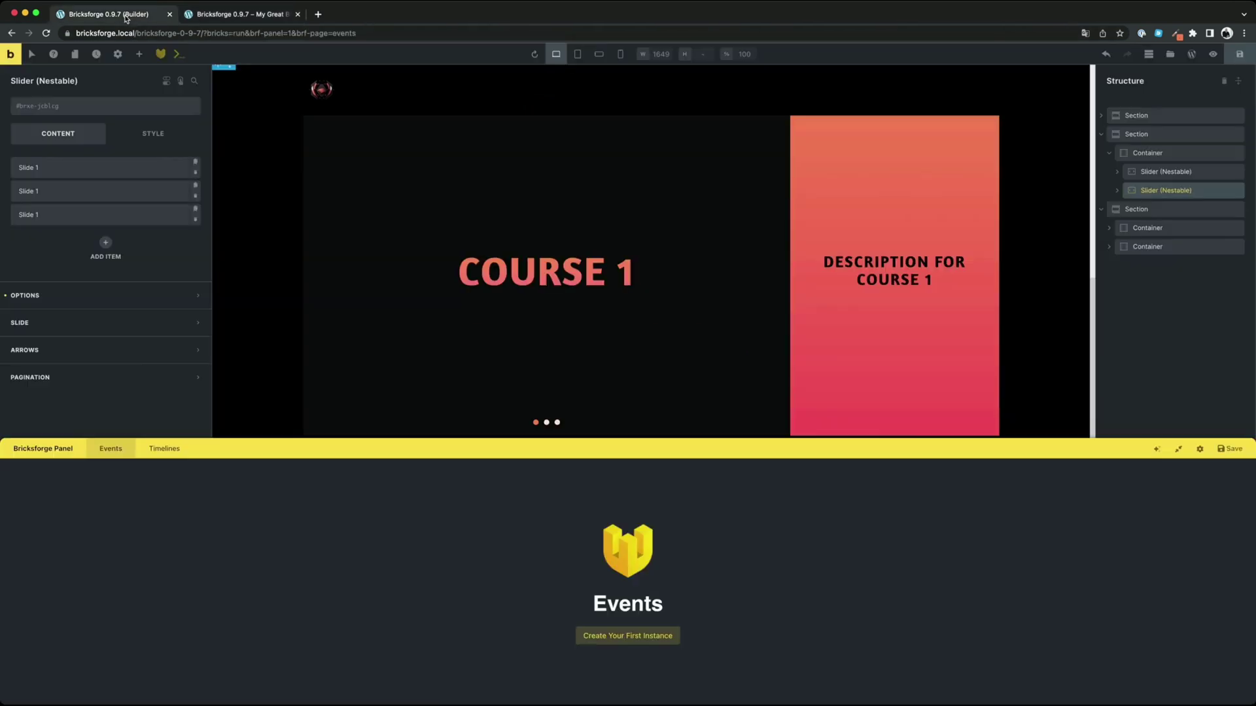
Create a new event instance named Sync Sliders that fires On Pageload
click(641, 638)
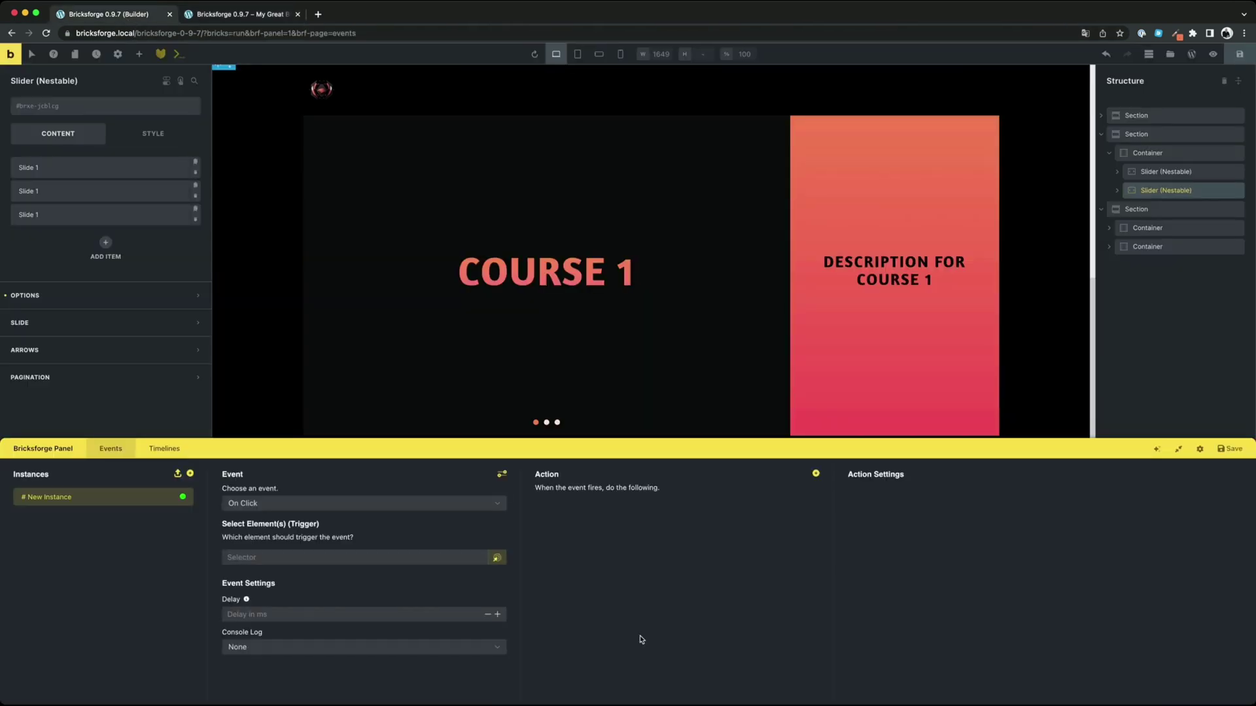
double_click(59, 498)
text(Sync Sliders)
click(274, 504)
scroll(288, 556, up, 3)
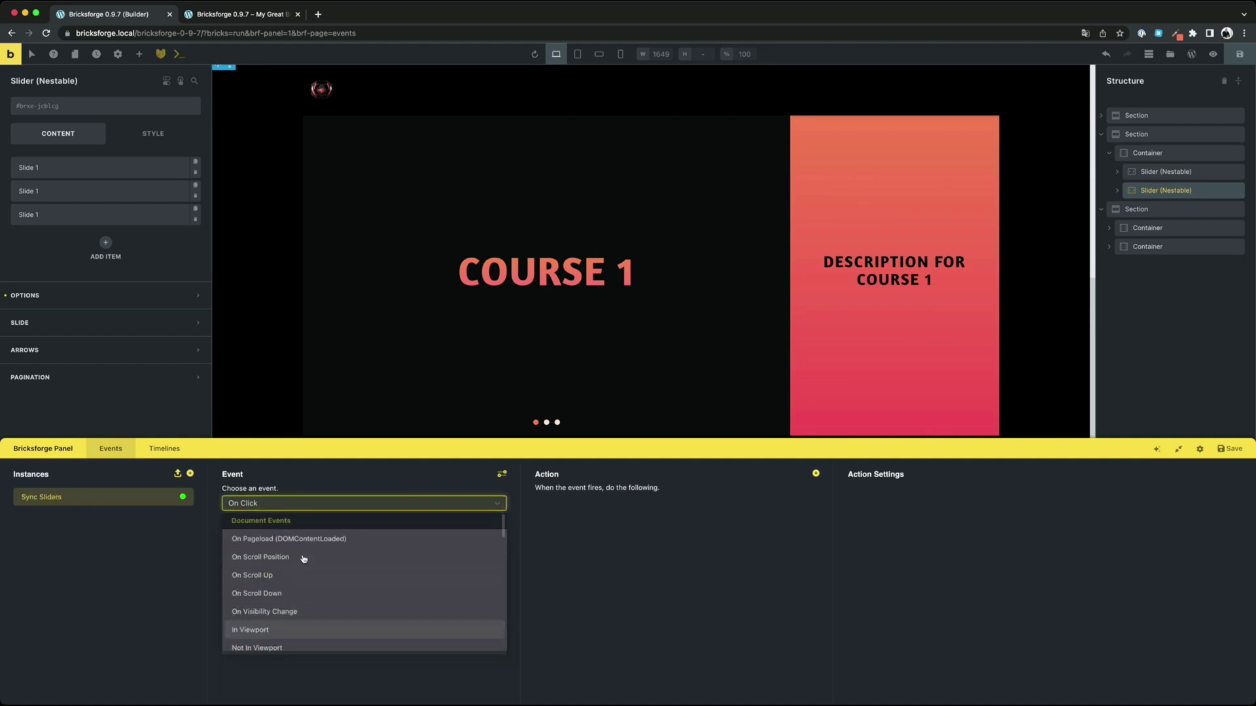
click(279, 543)
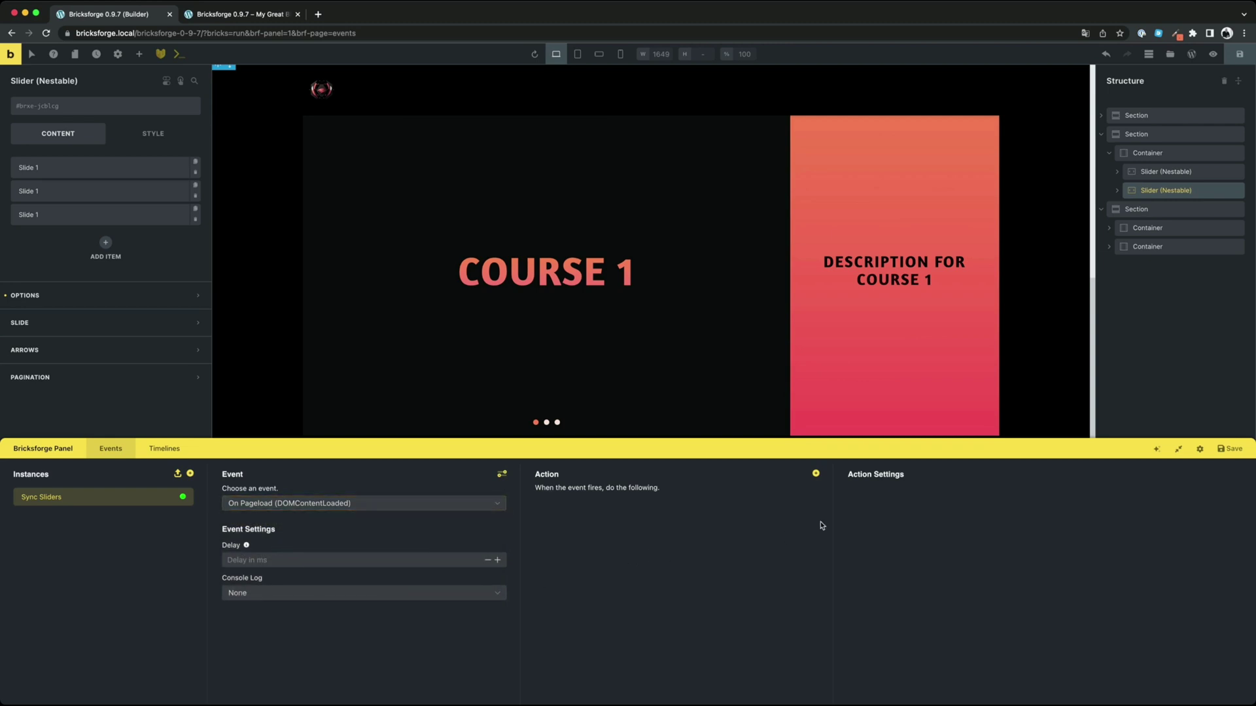
Add a Sync Sliders action with a pair of slider ID slots
click(817, 475)
click(687, 509)
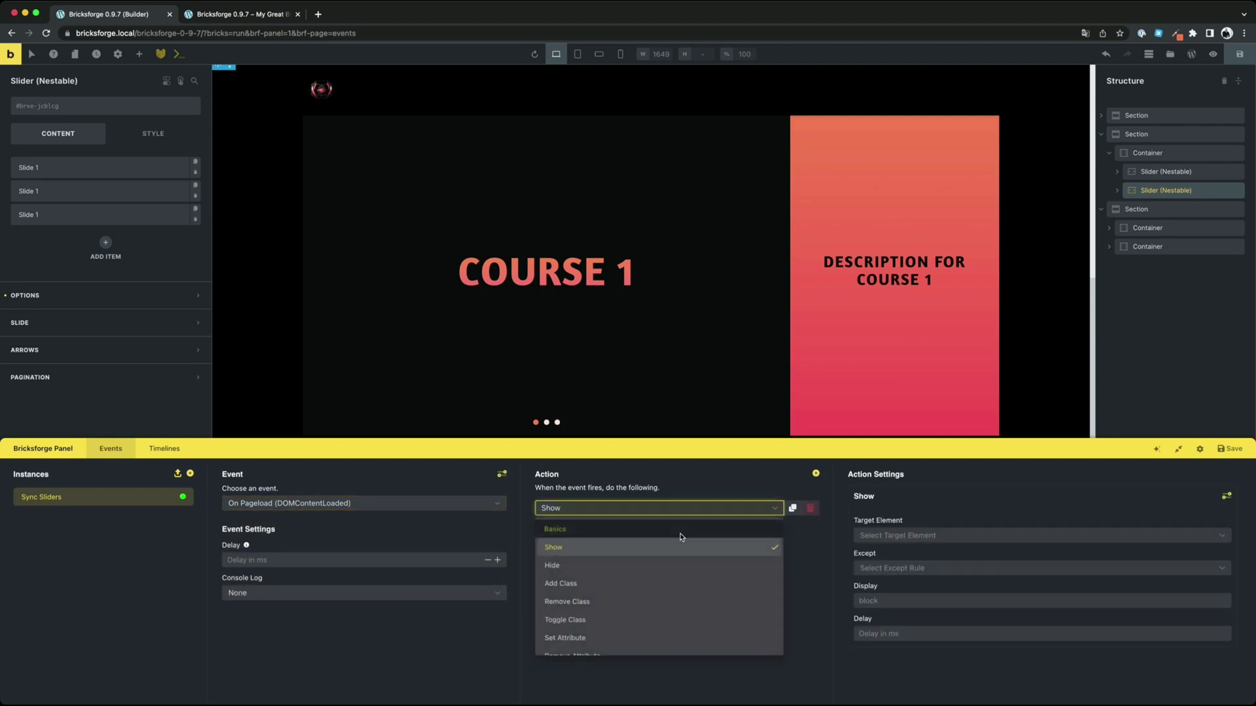
scroll(685, 564, down, 1)
scroll(684, 564, down, 10)
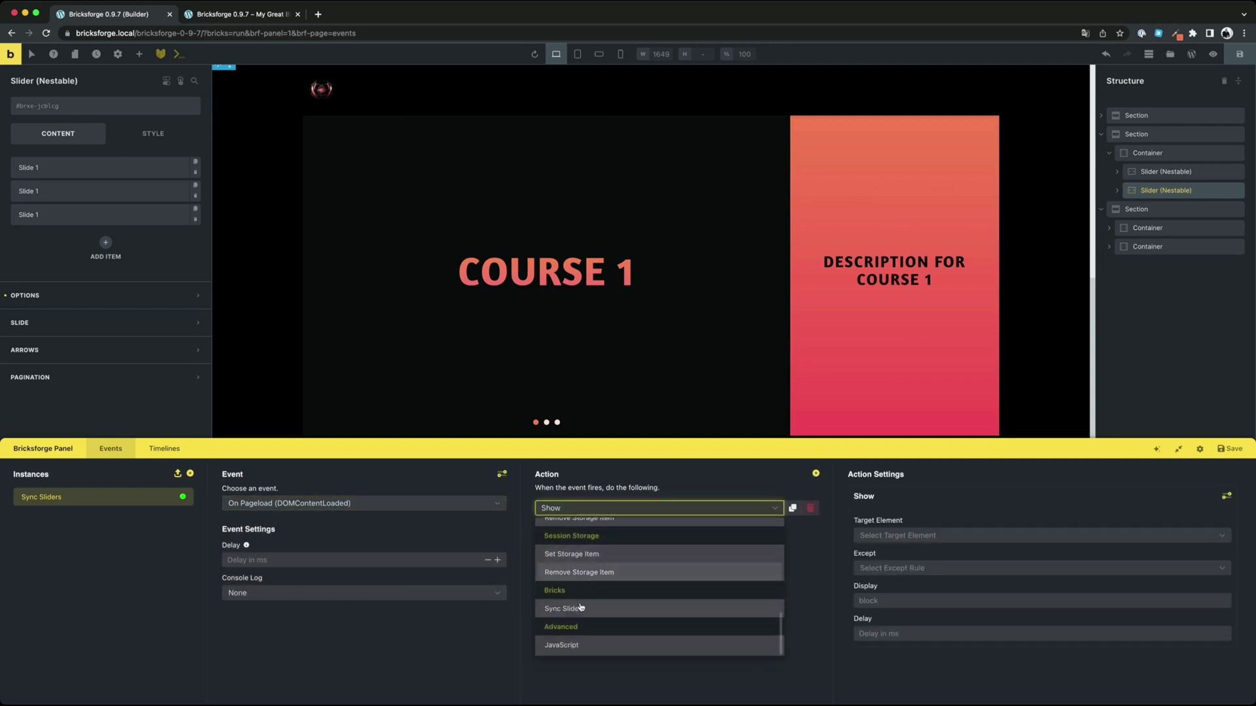
click(615, 608)
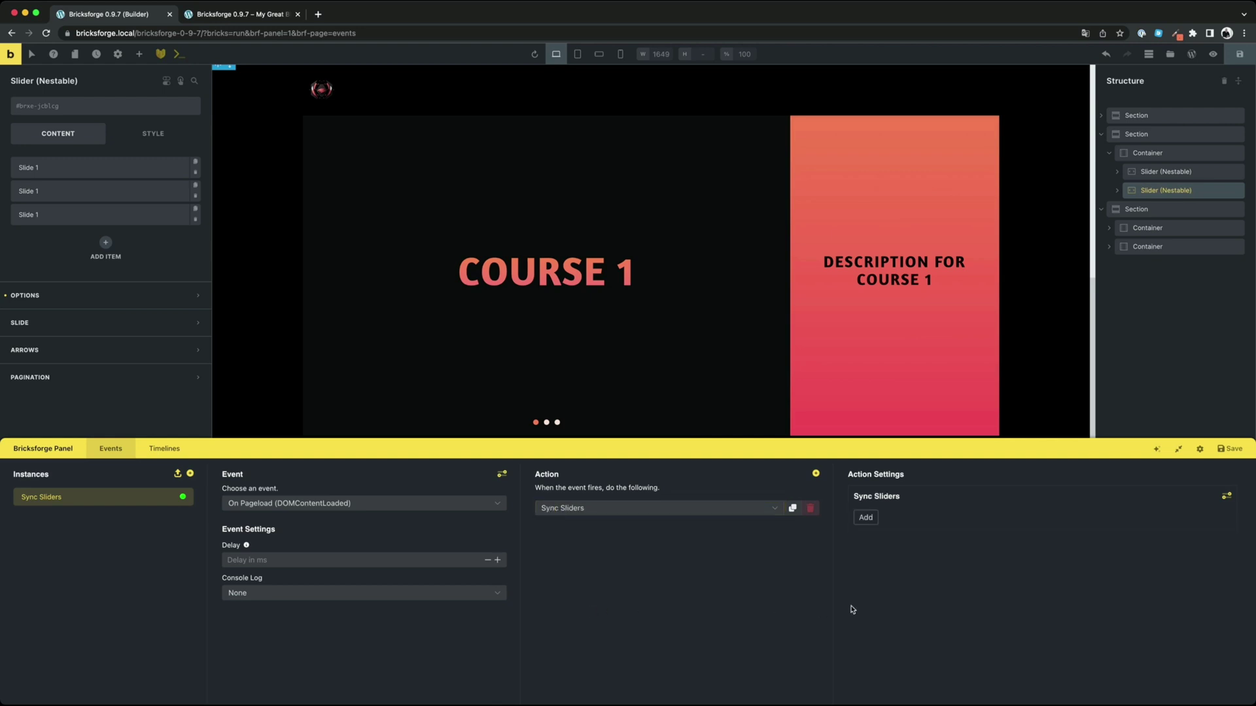
click(866, 517)
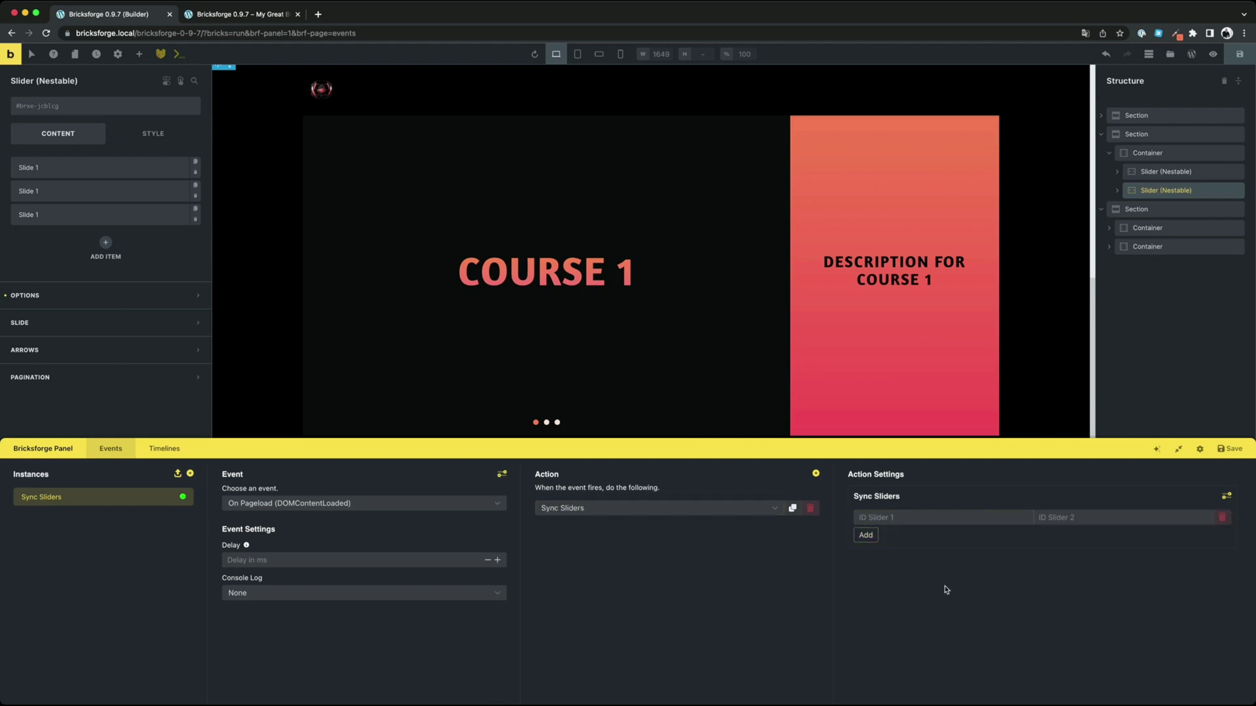
Enter the first course slider's ID as iurxvn, without the #brxe- prefix
click(1163, 173)
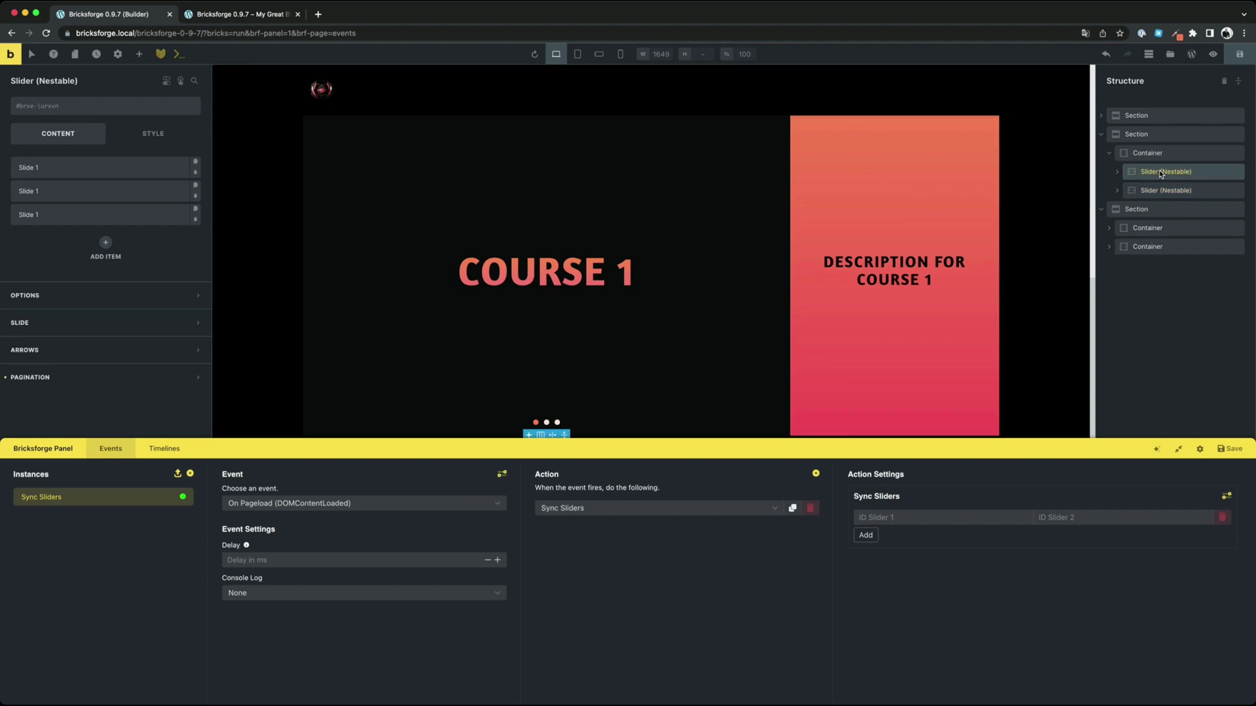
click(192, 106)
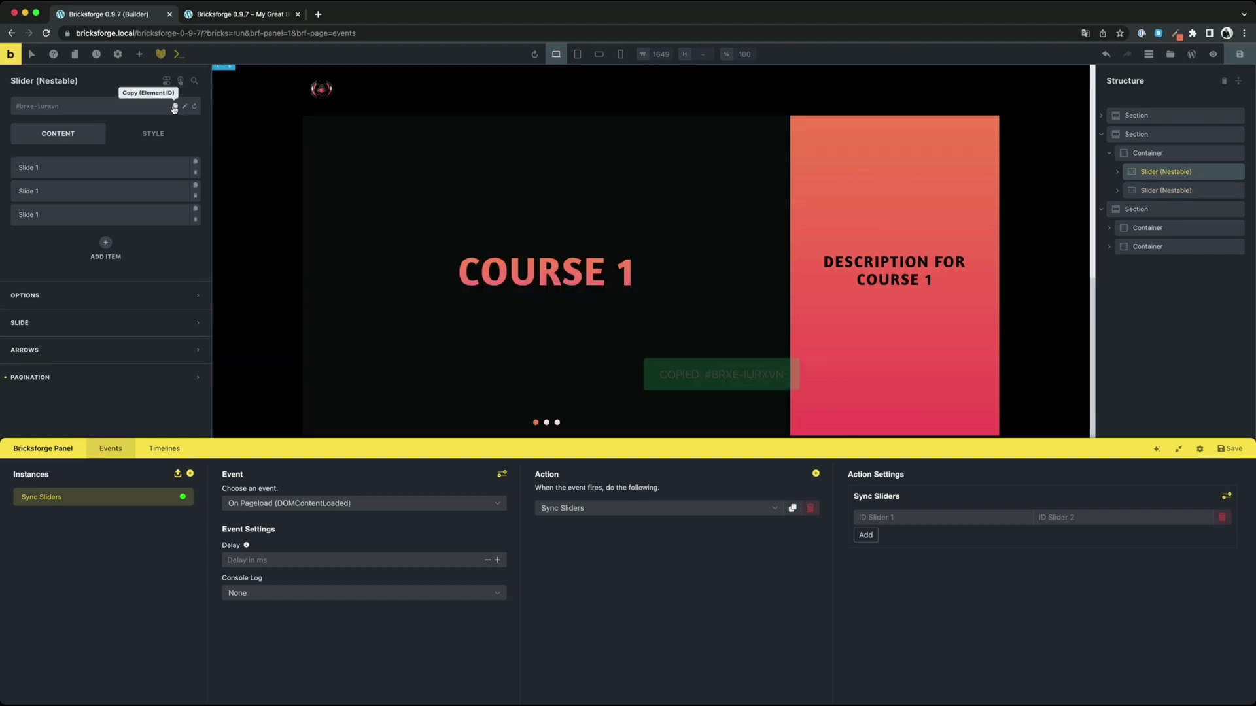
click(876, 518)
key(super+v)
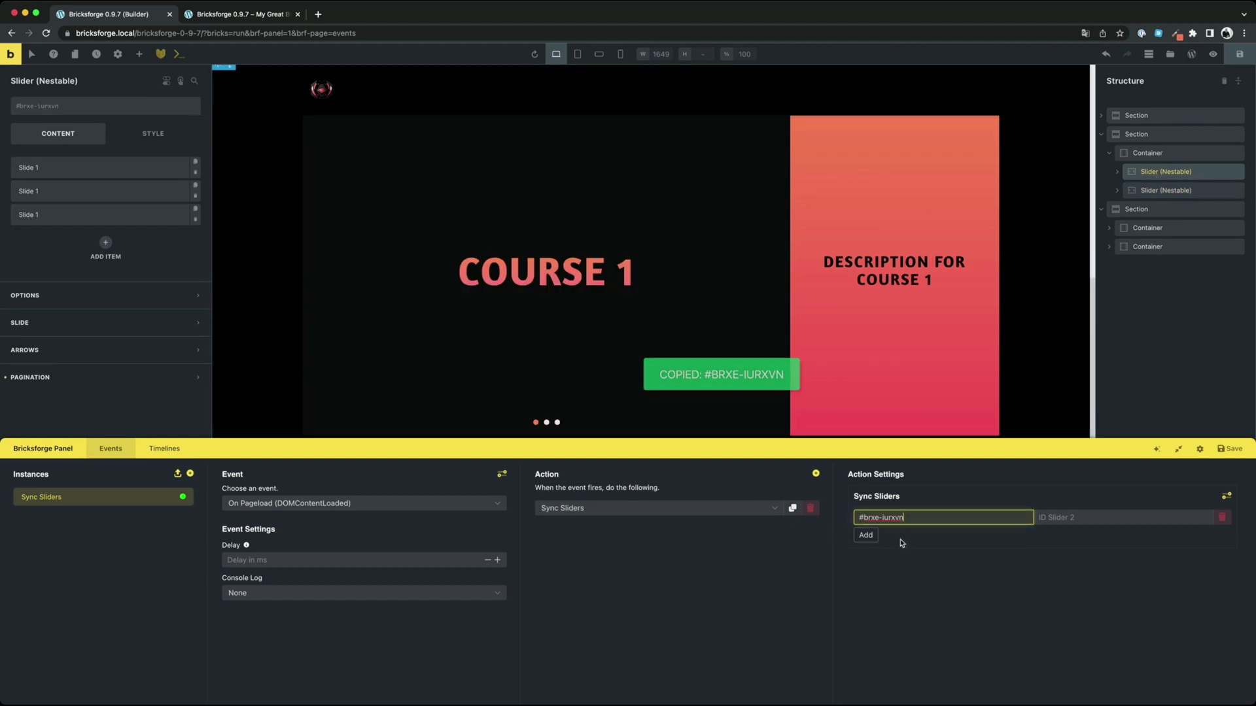
drag(882, 517, 838, 522)
key(BackSpace)
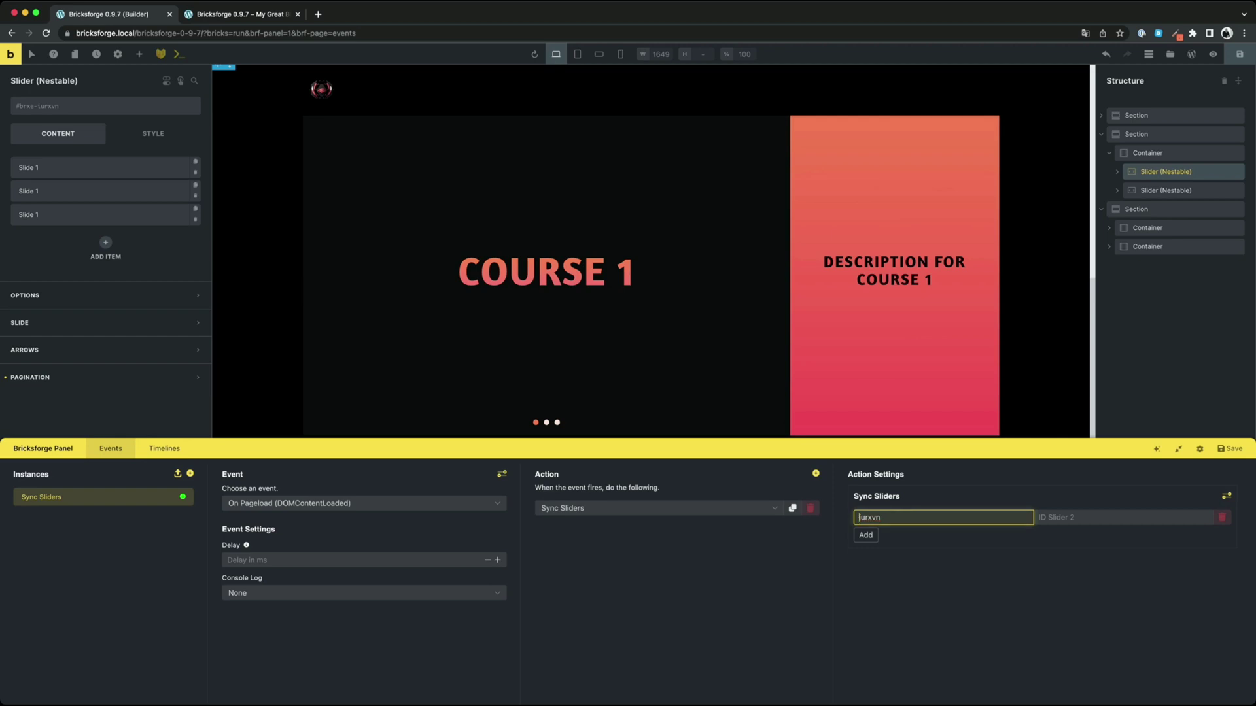
Enter the second course slider's ID as jcblcg, without the #brxe- prefix
click(1165, 190)
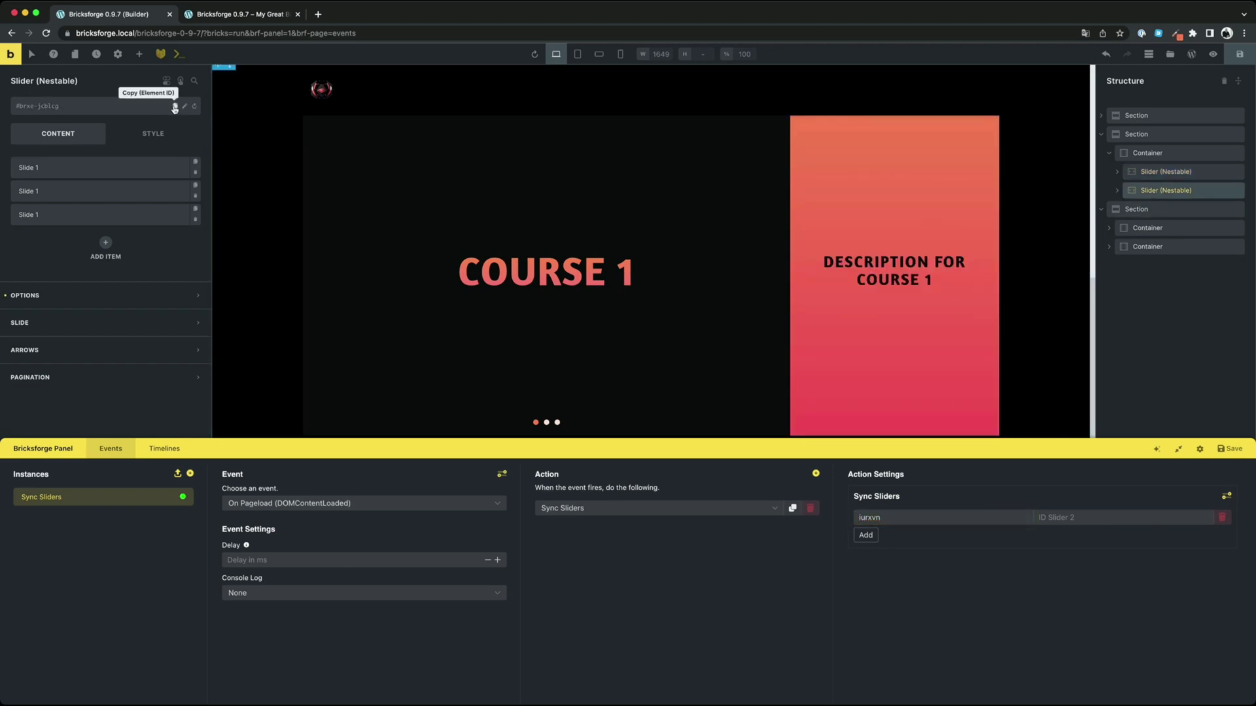
click(174, 108)
click(1046, 516)
key(cmd+v)
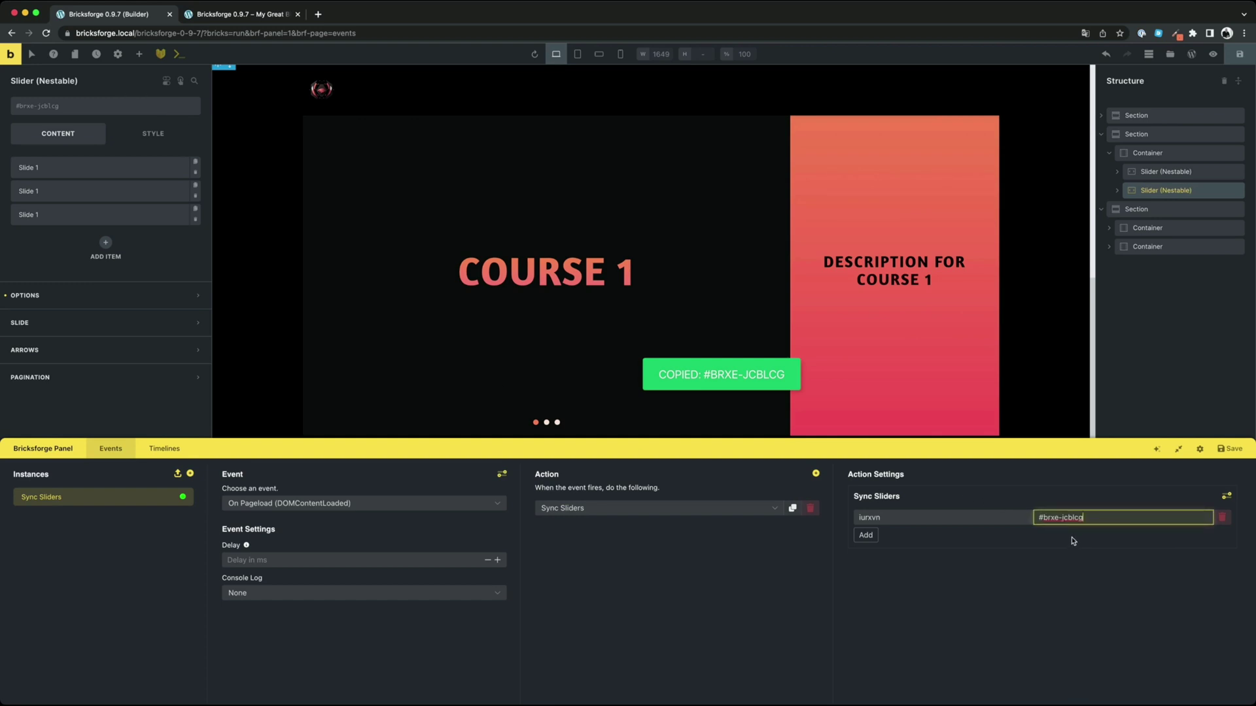
drag(1061, 518, 1030, 517)
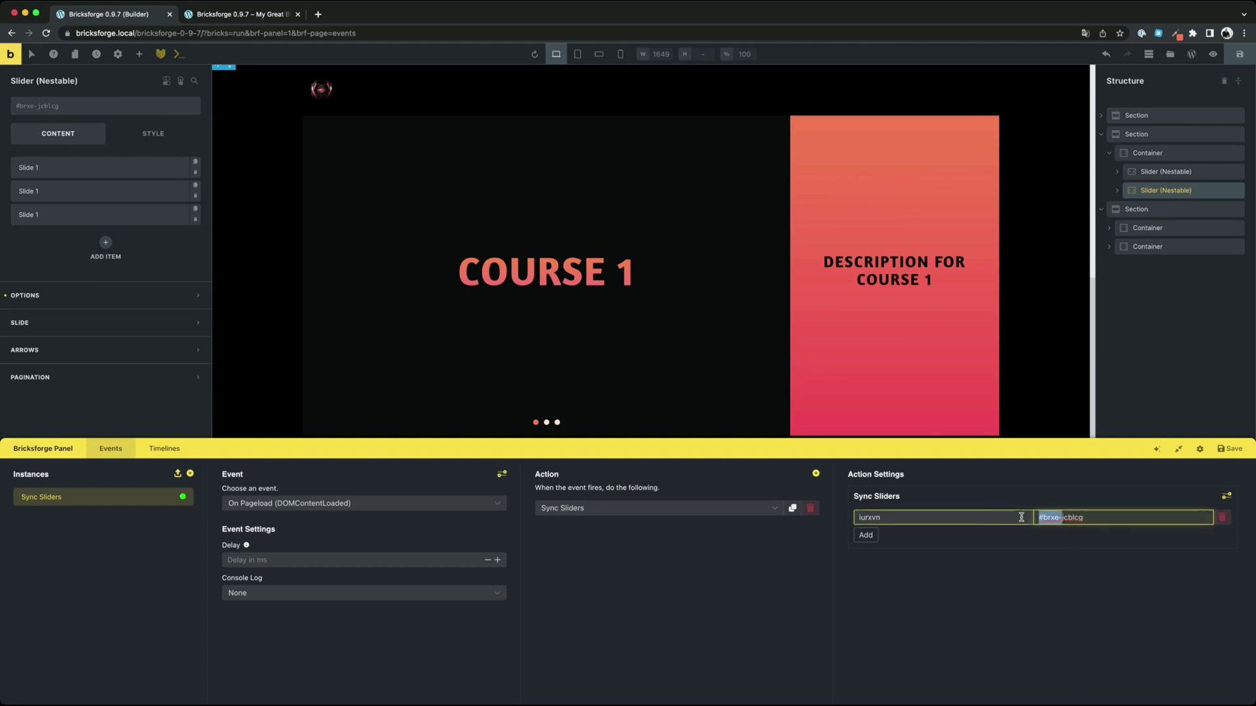
key(BackSpace)
click(1053, 597)
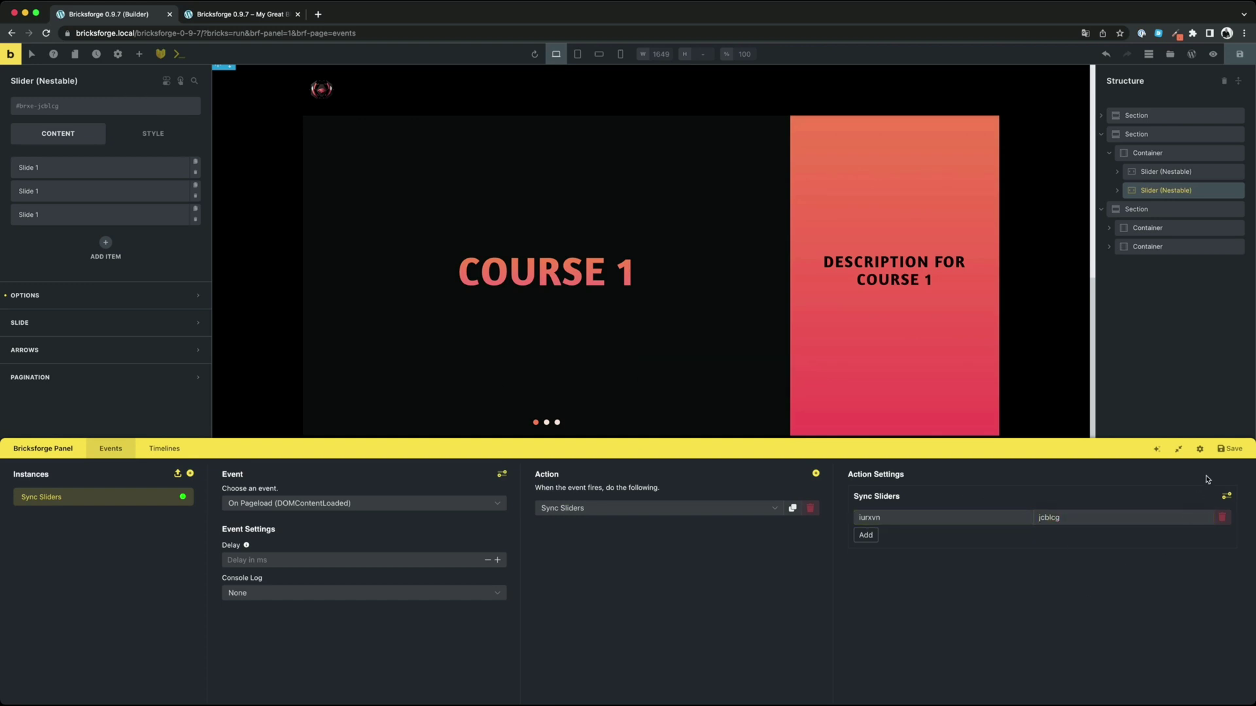
Save the sync event and verify on the live page that descriptions follow Courses 1–3
click(1229, 449)
click(239, 14)
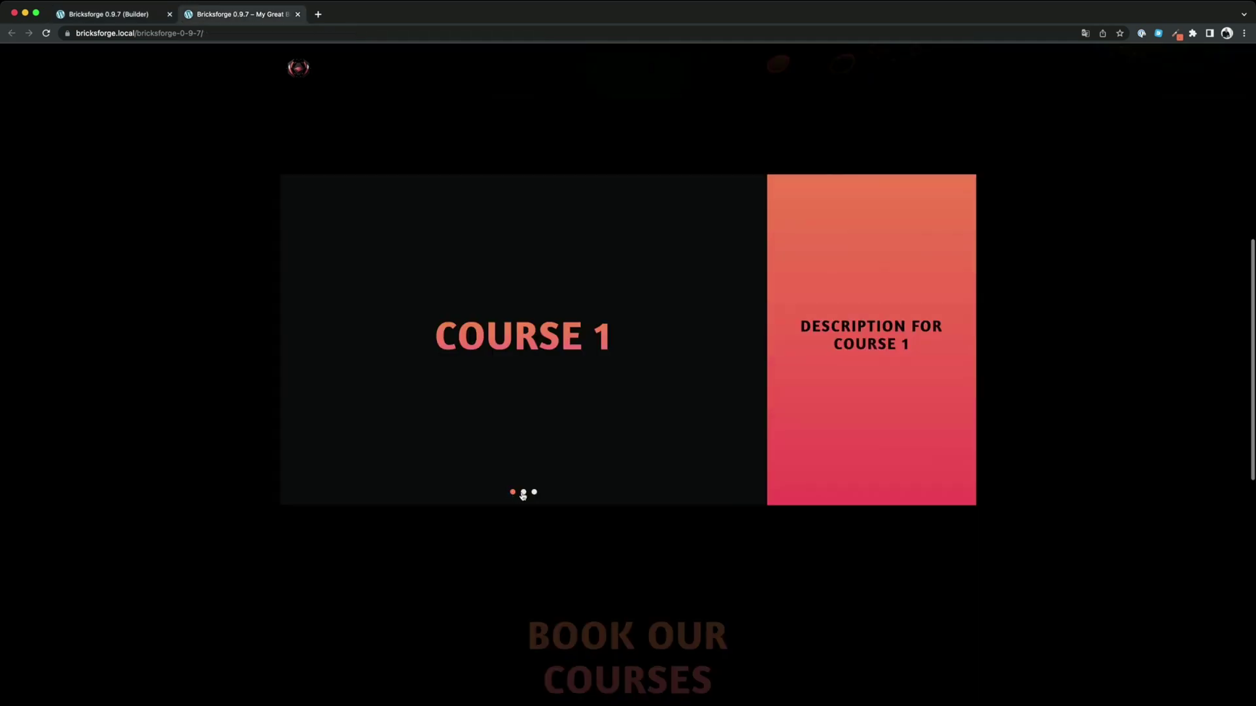
click(523, 494)
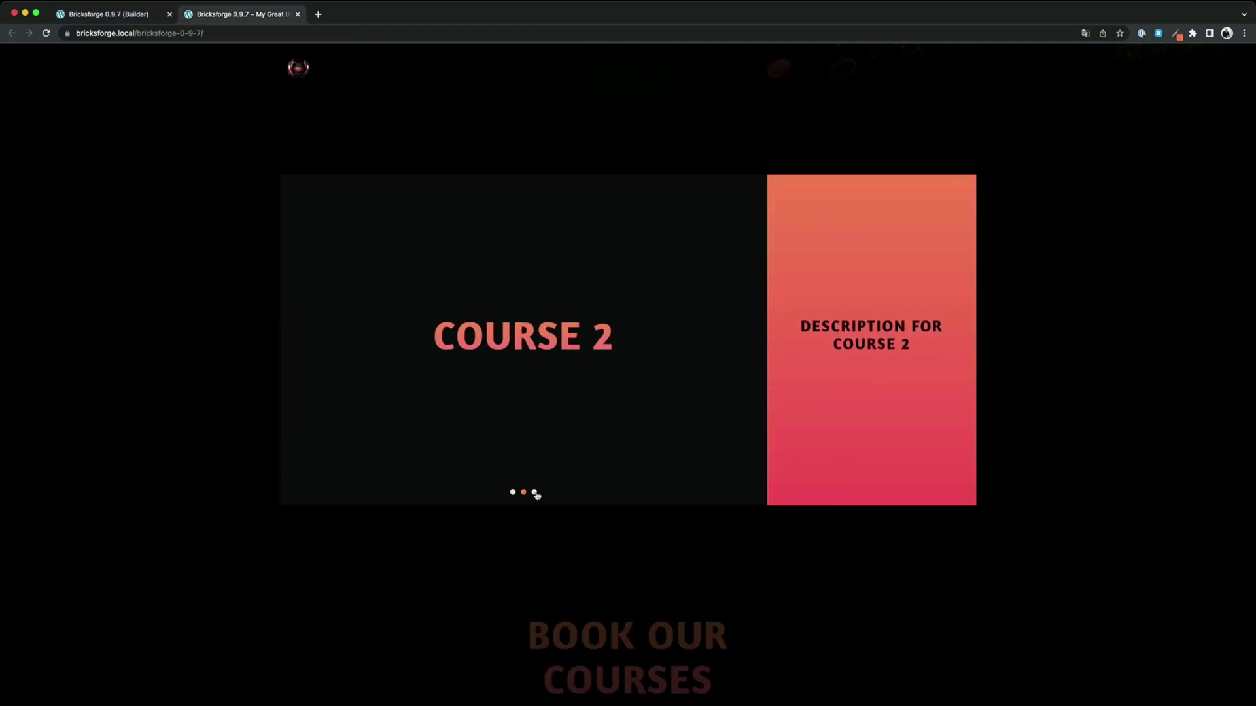
click(535, 493)
click(513, 493)
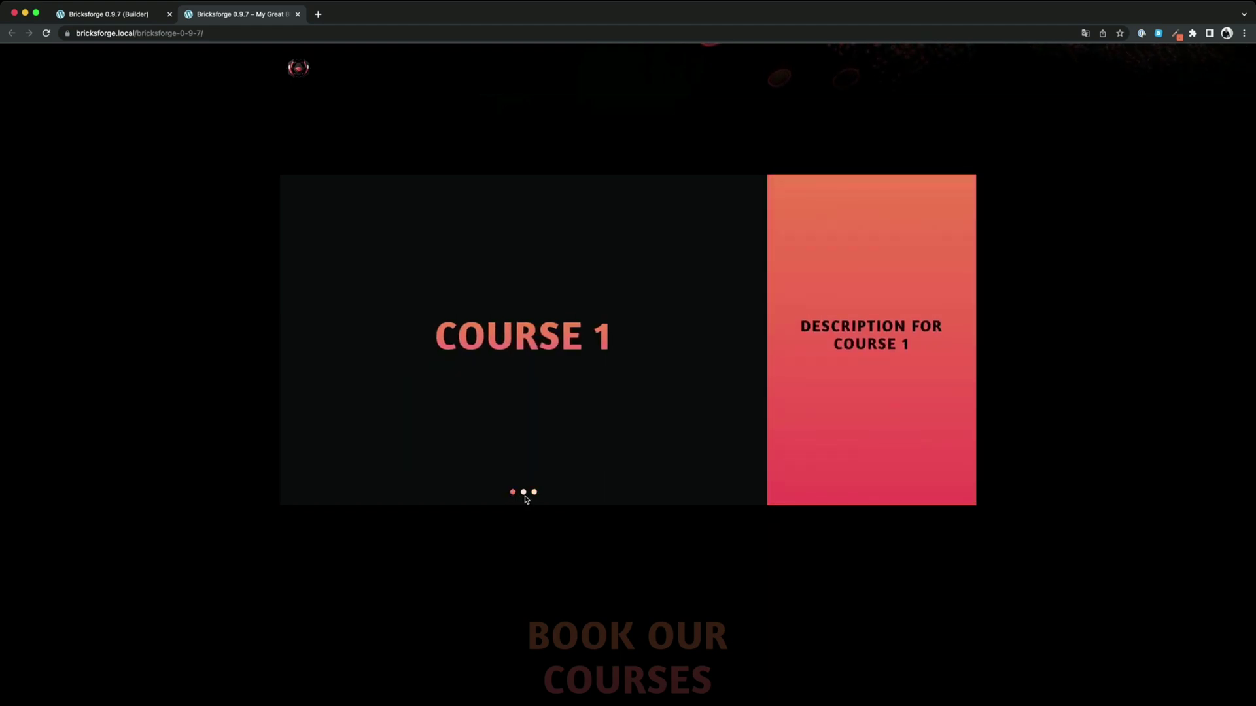
click(524, 493)
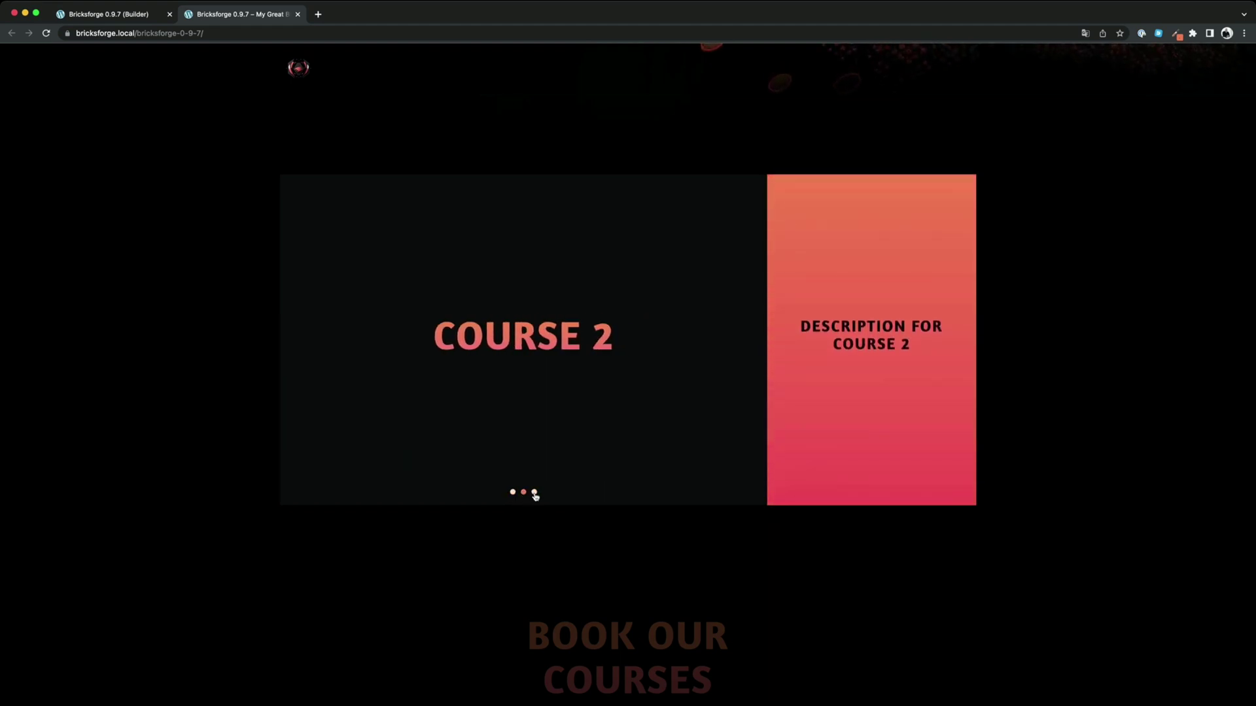
click(535, 493)
Back in the builder, browse the first instance's event list without changing it
key(ctrl+shift+Tab)
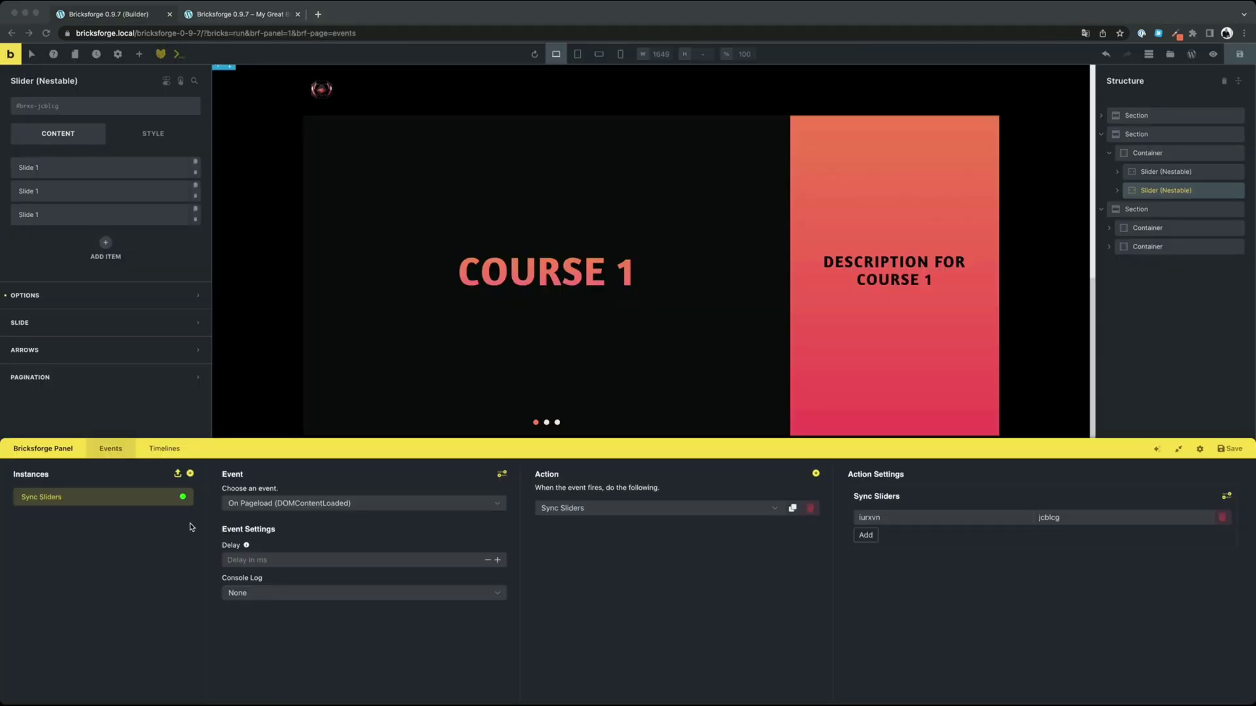
click(307, 504)
scroll(308, 558, down, 5)
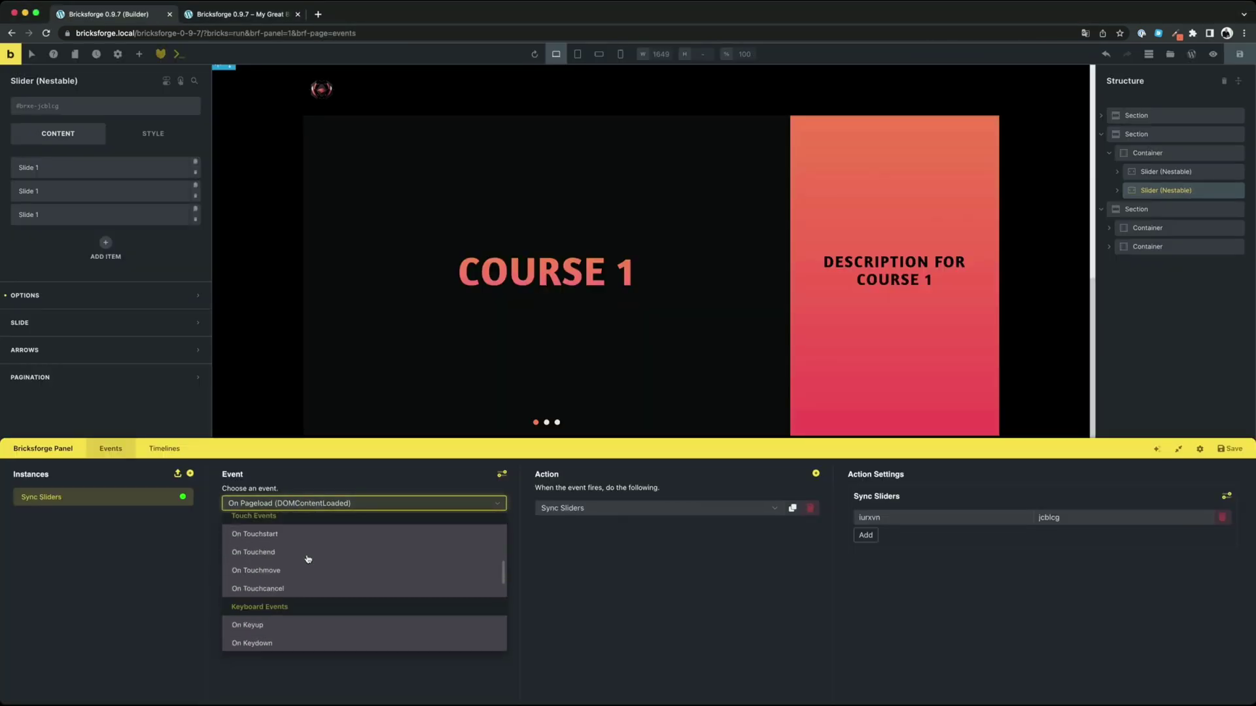
scroll(309, 558, down, 6)
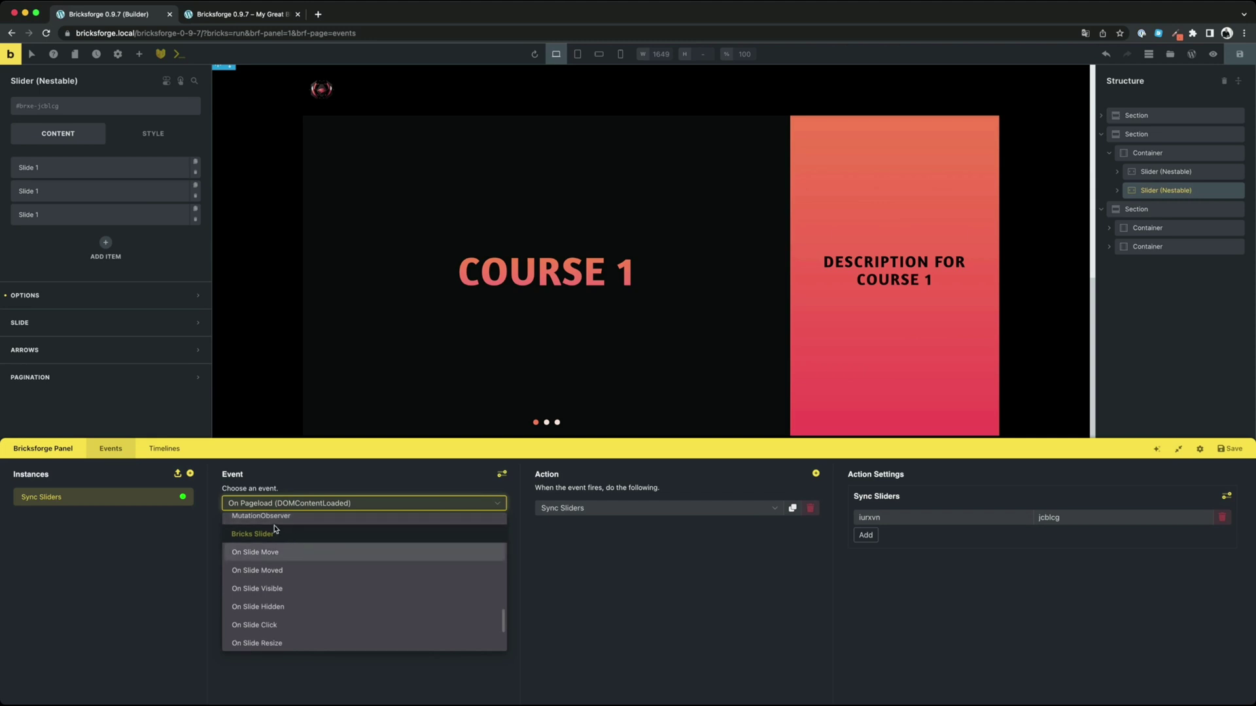
scroll(265, 543, down, 2)
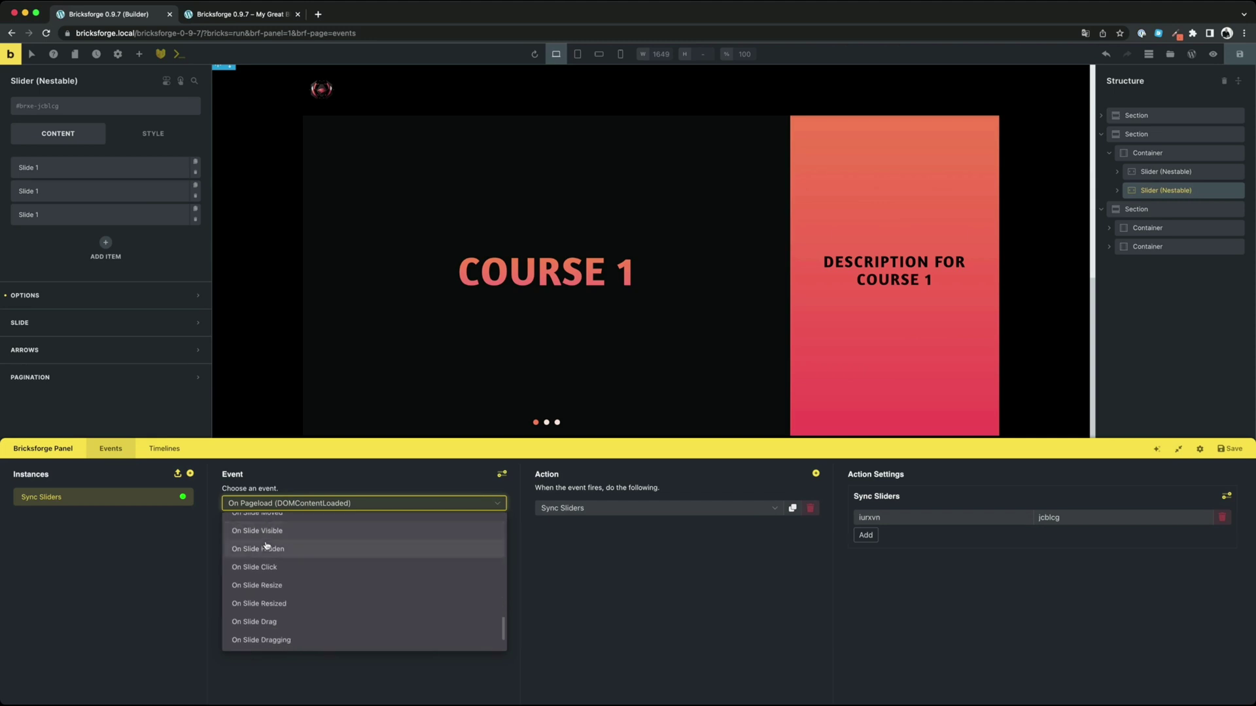
scroll(267, 545, up, 2)
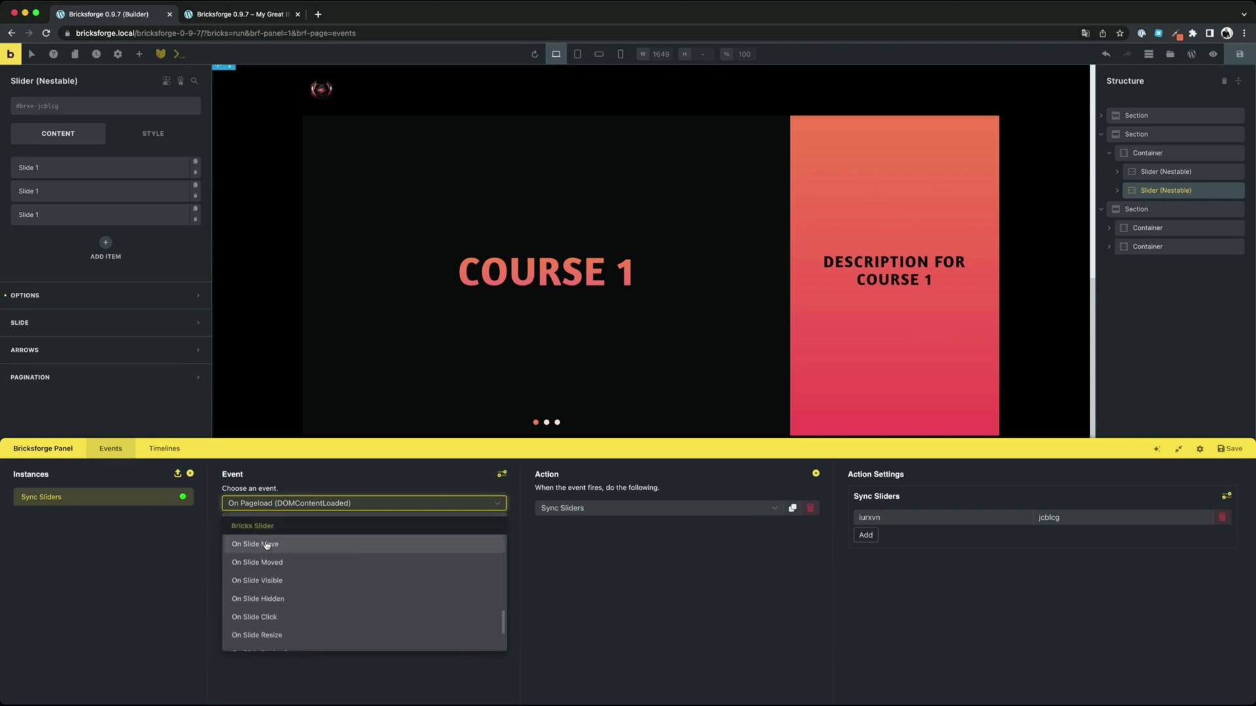
click(155, 541)
Add a second event instance named Animate Slider On Move and view its event options
click(191, 473)
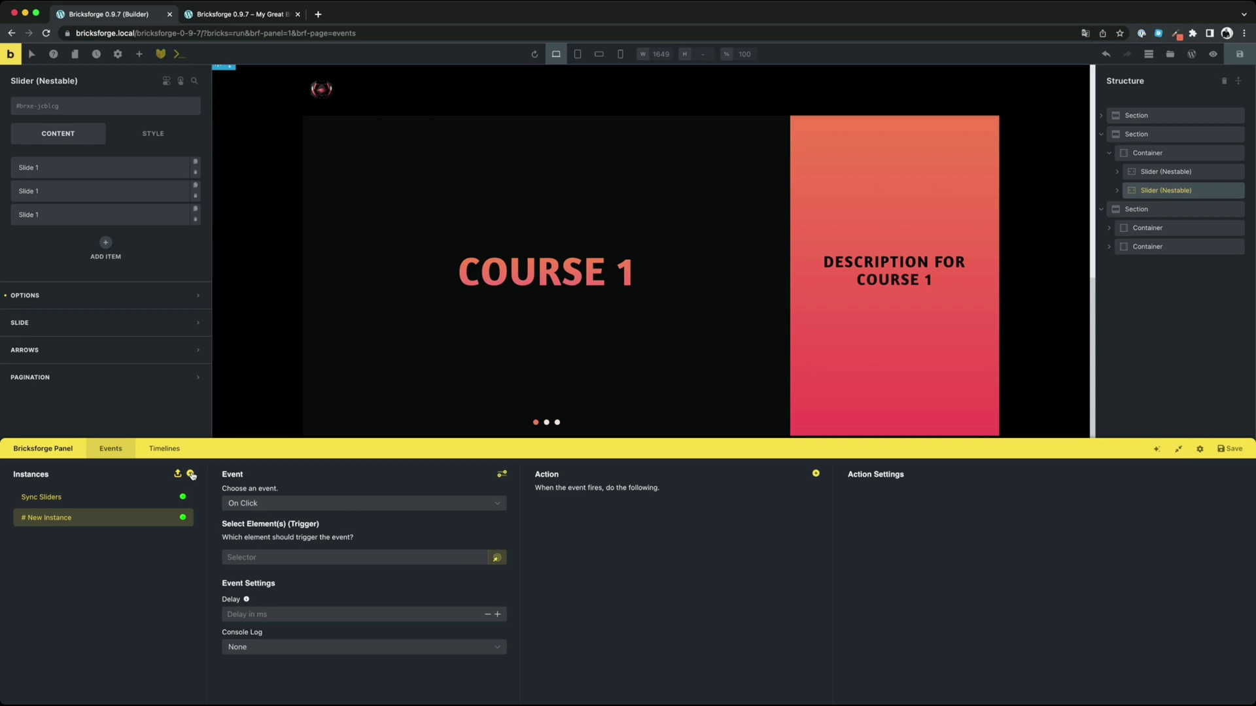
double_click(57, 521)
text(Animate Slider On Move)
click(281, 509)
scroll(292, 575, down, 6)
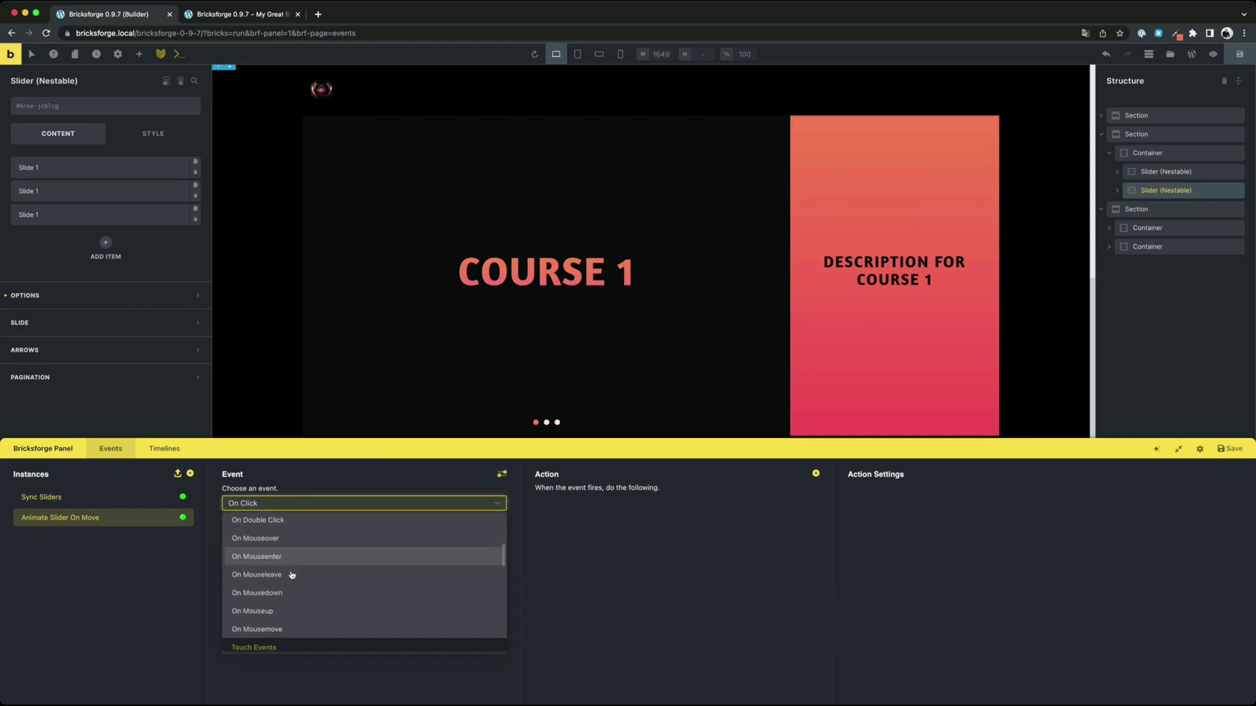
scroll(293, 575, down, 5)
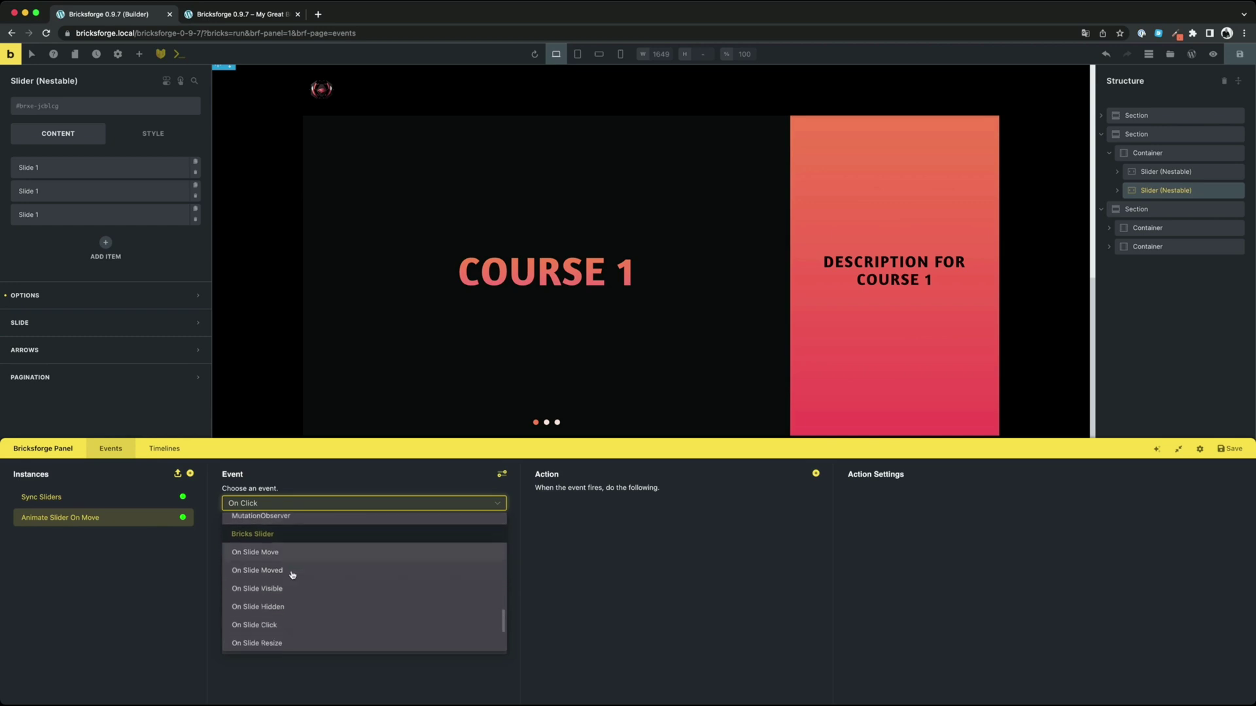
Set the instance to fire On Slide Move for slider ID iurxvn
click(255, 544)
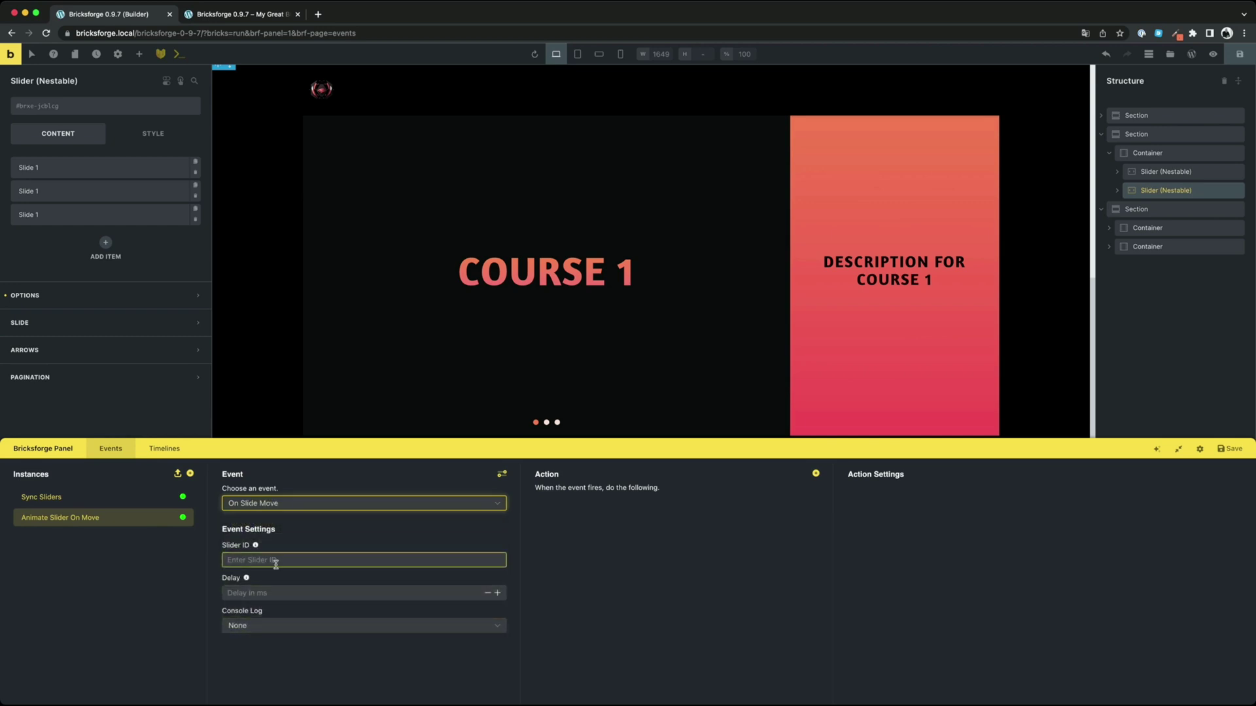
click(1145, 174)
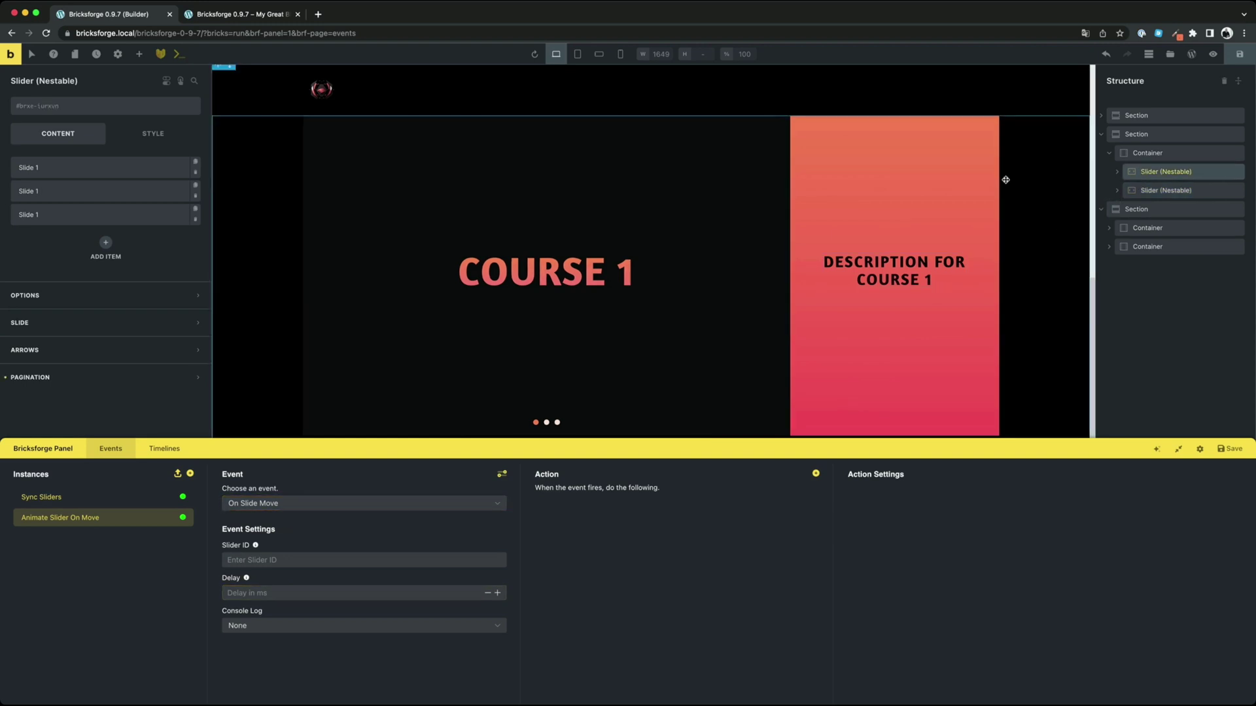
click(174, 108)
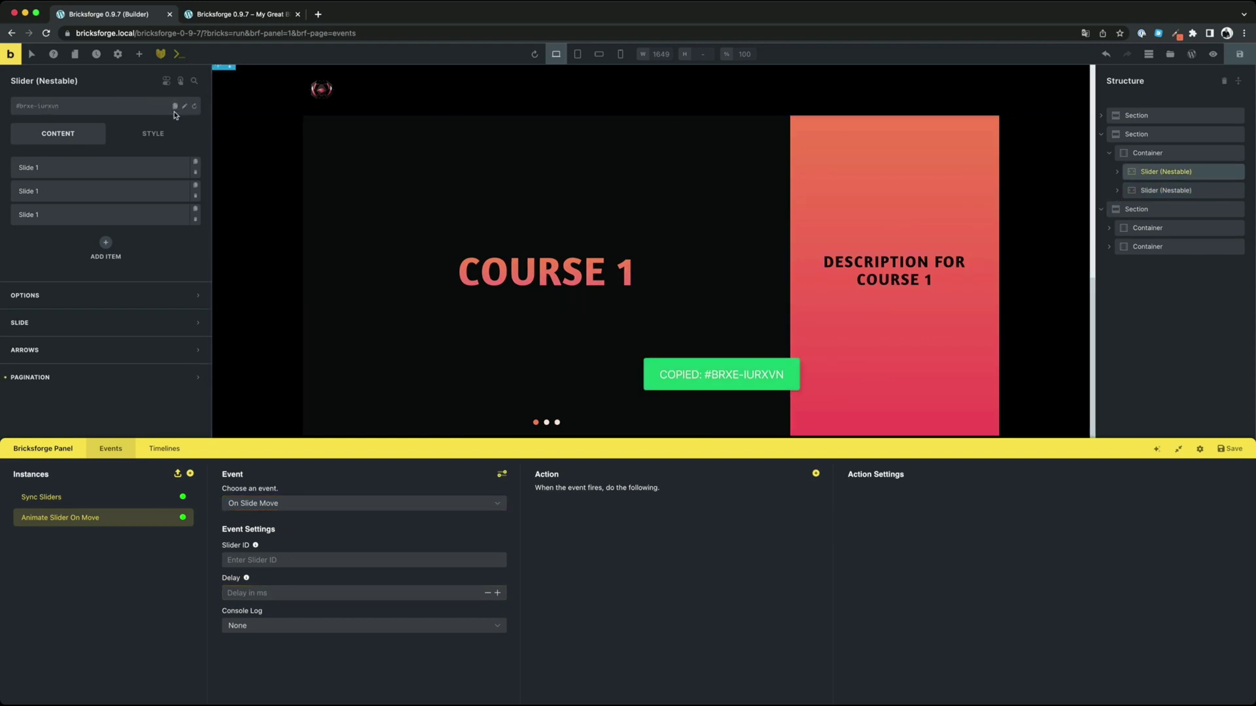
click(275, 560)
key(ctrl+v)
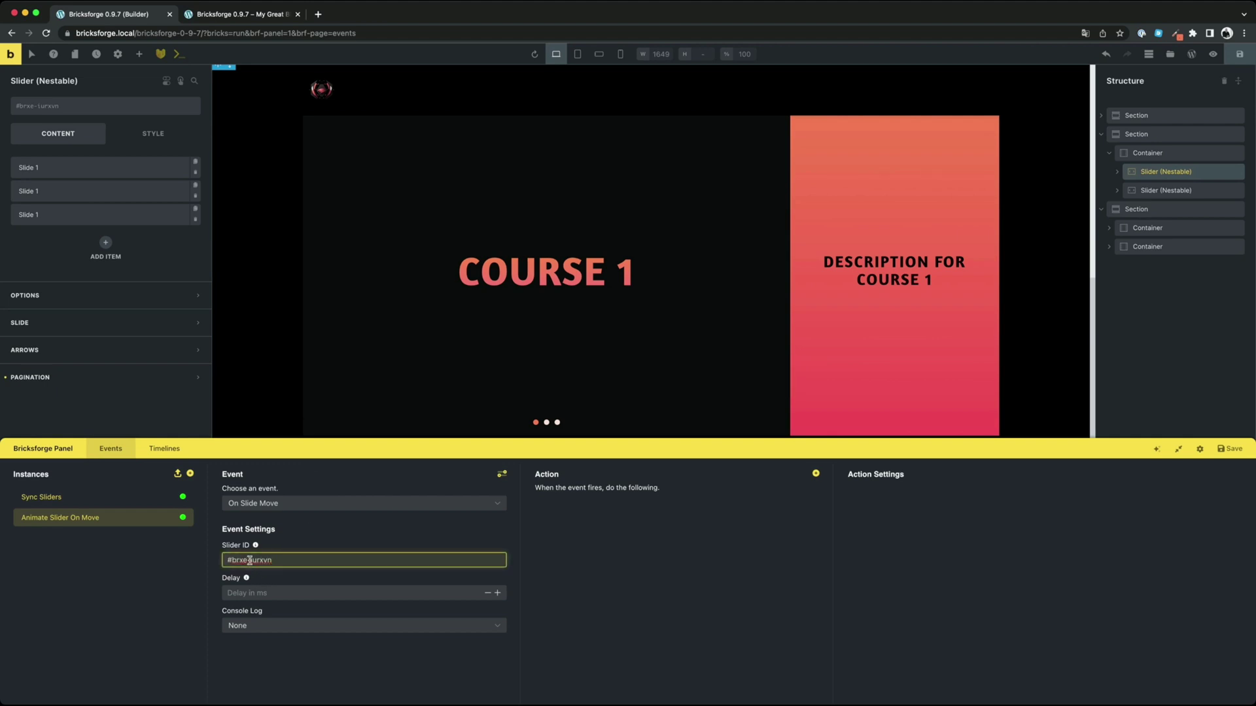
drag(250, 560, 223, 561)
key(BackSpace)
Add a GSAP Timeline action that restarts the Slider Animation timeline
click(815, 474)
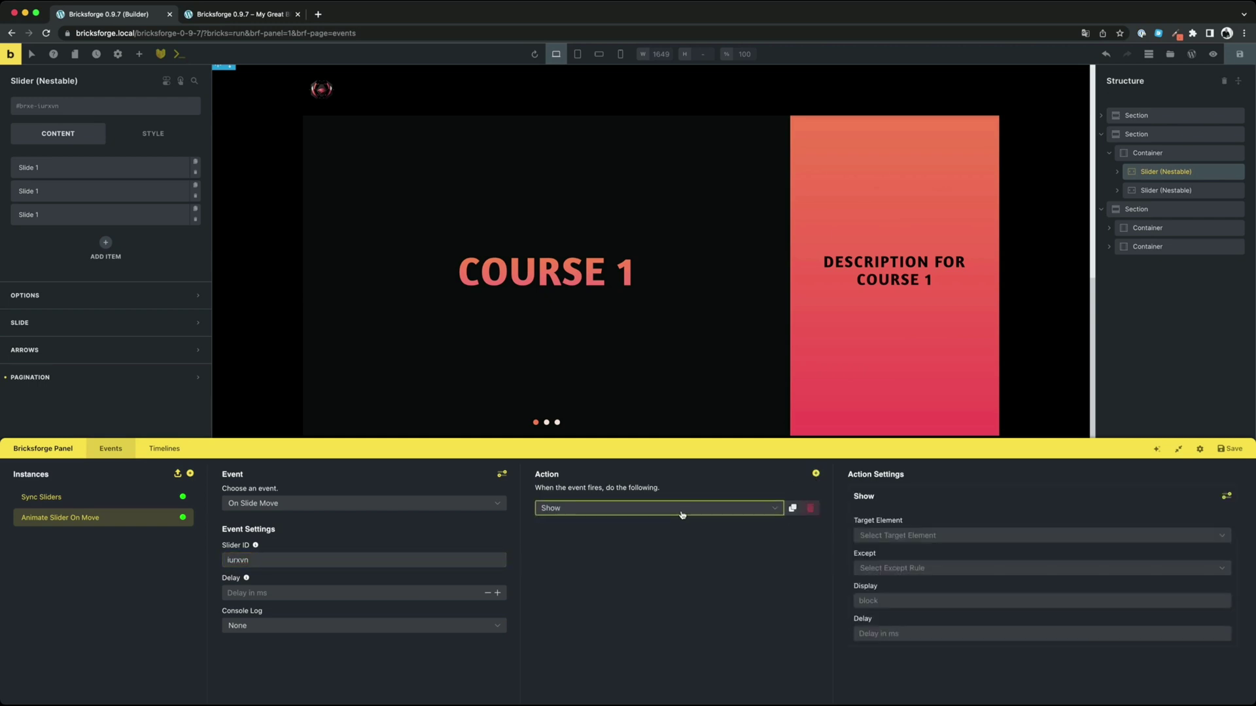
click(674, 508)
scroll(660, 560, down, 2)
scroll(659, 560, down, 2)
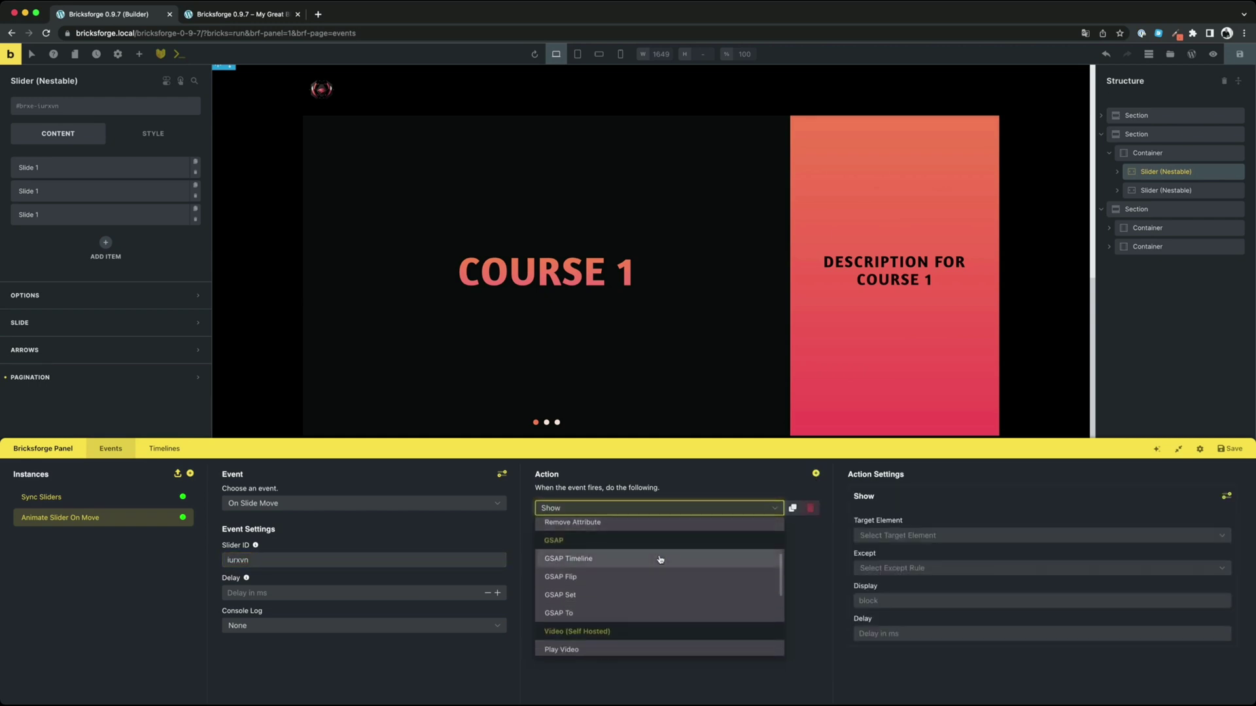
click(612, 560)
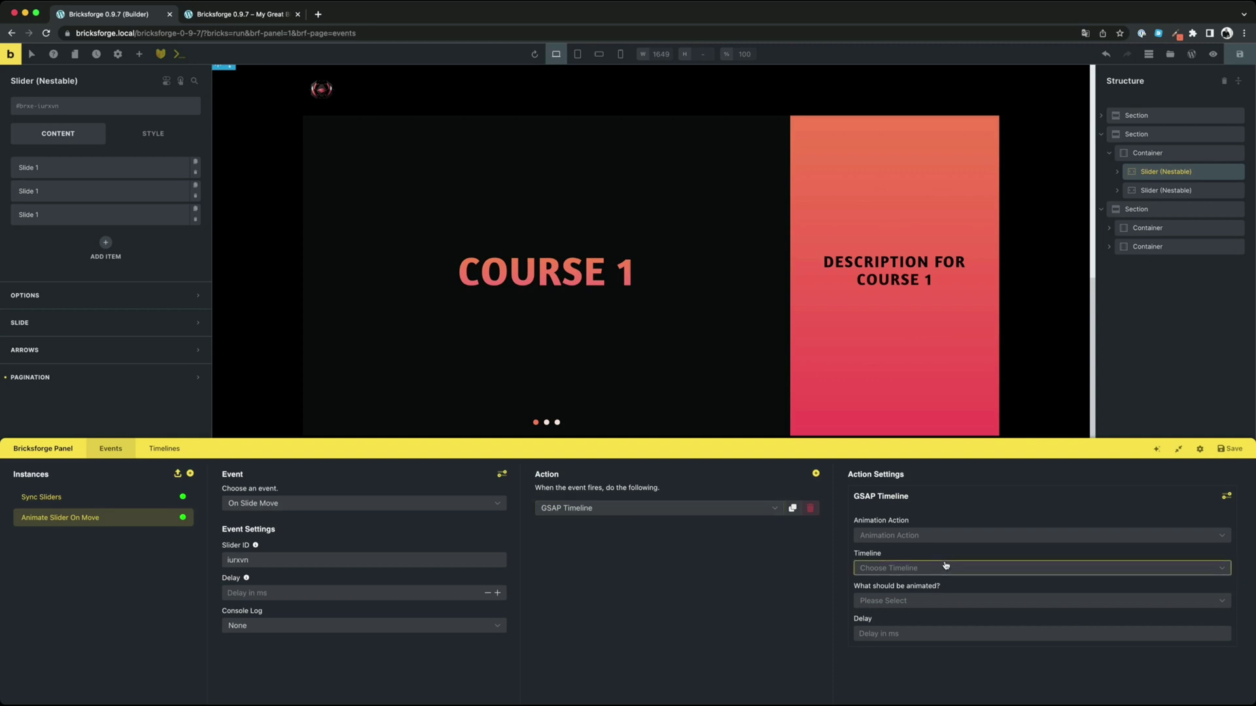
click(926, 537)
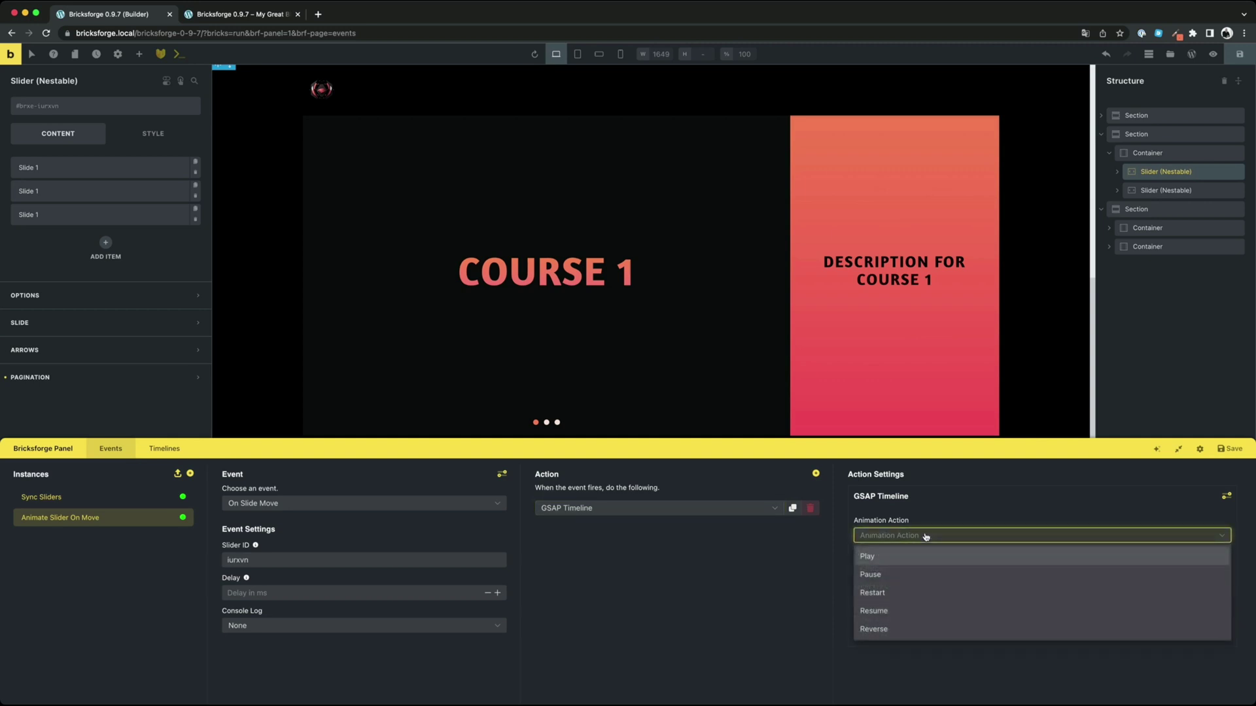
click(881, 592)
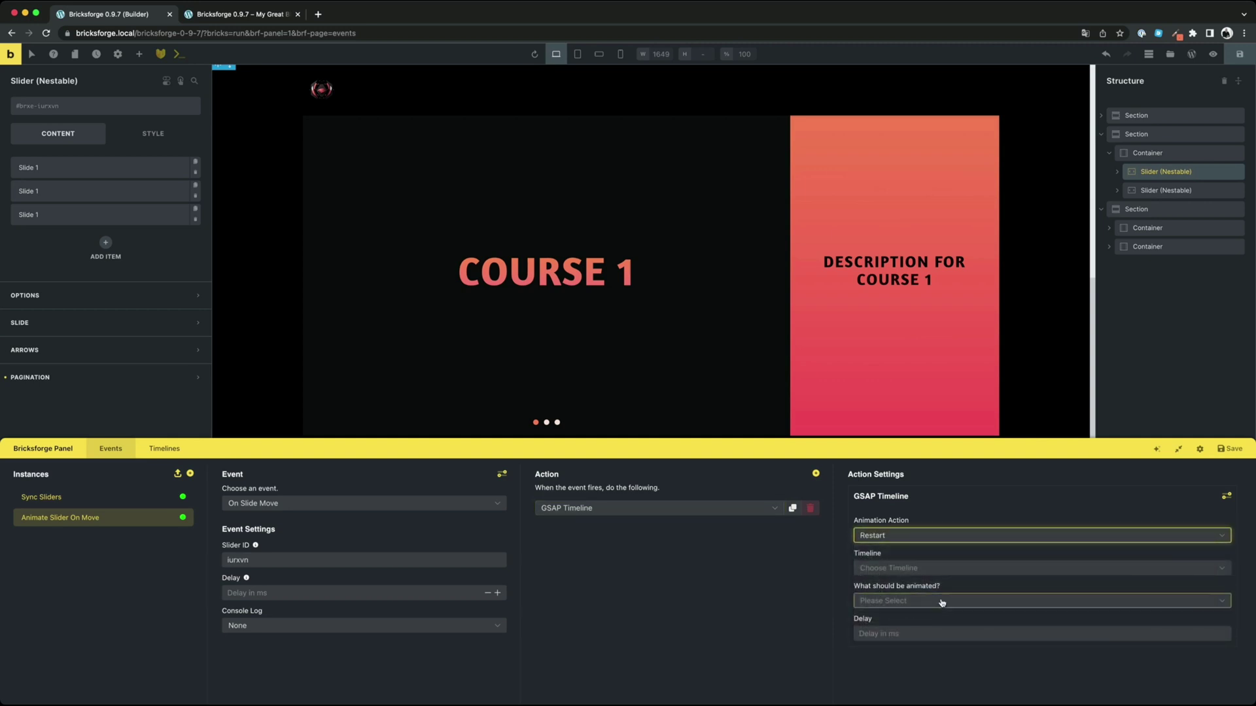
click(941, 570)
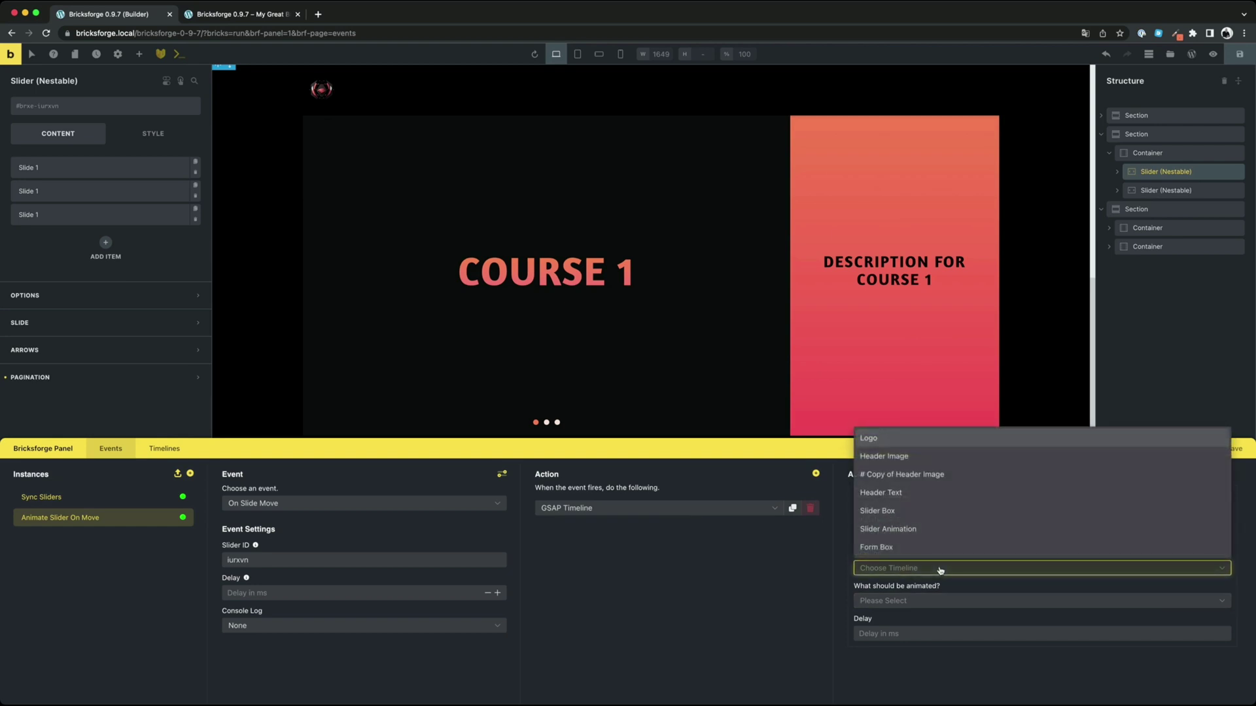
click(880, 529)
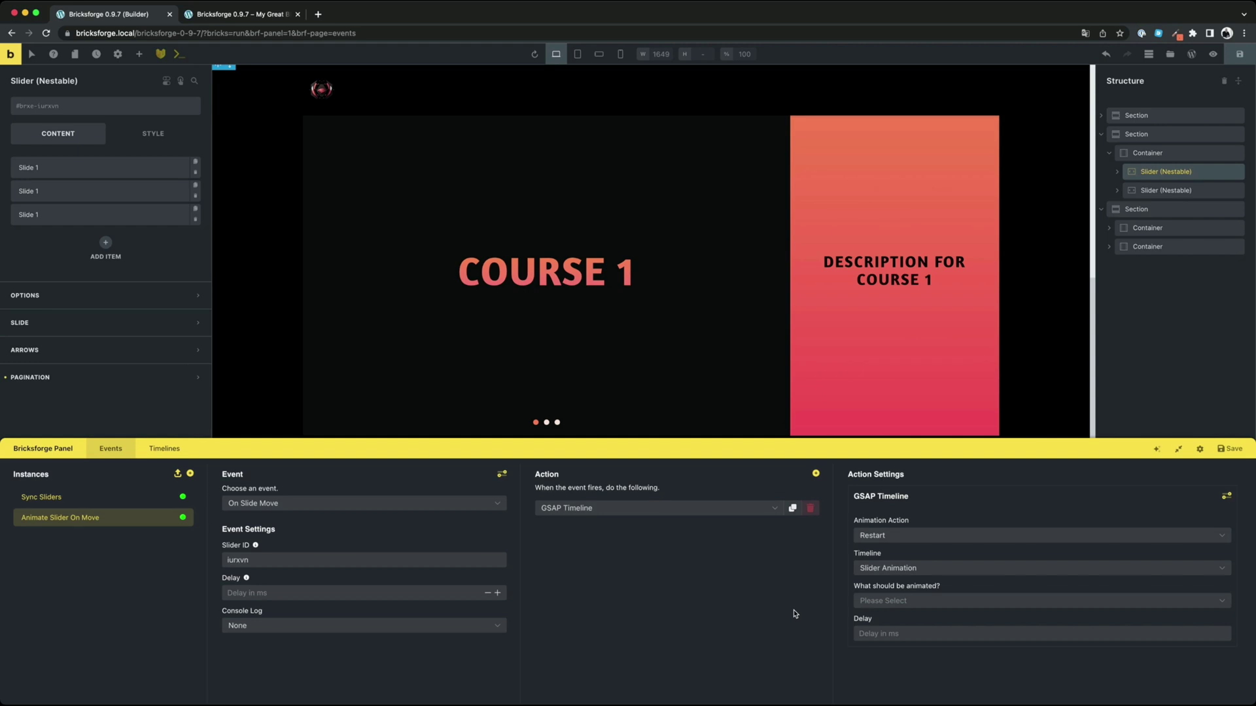
Inspect the Slider Animation timeline and scrub its preview of the heading blurring in
click(164, 450)
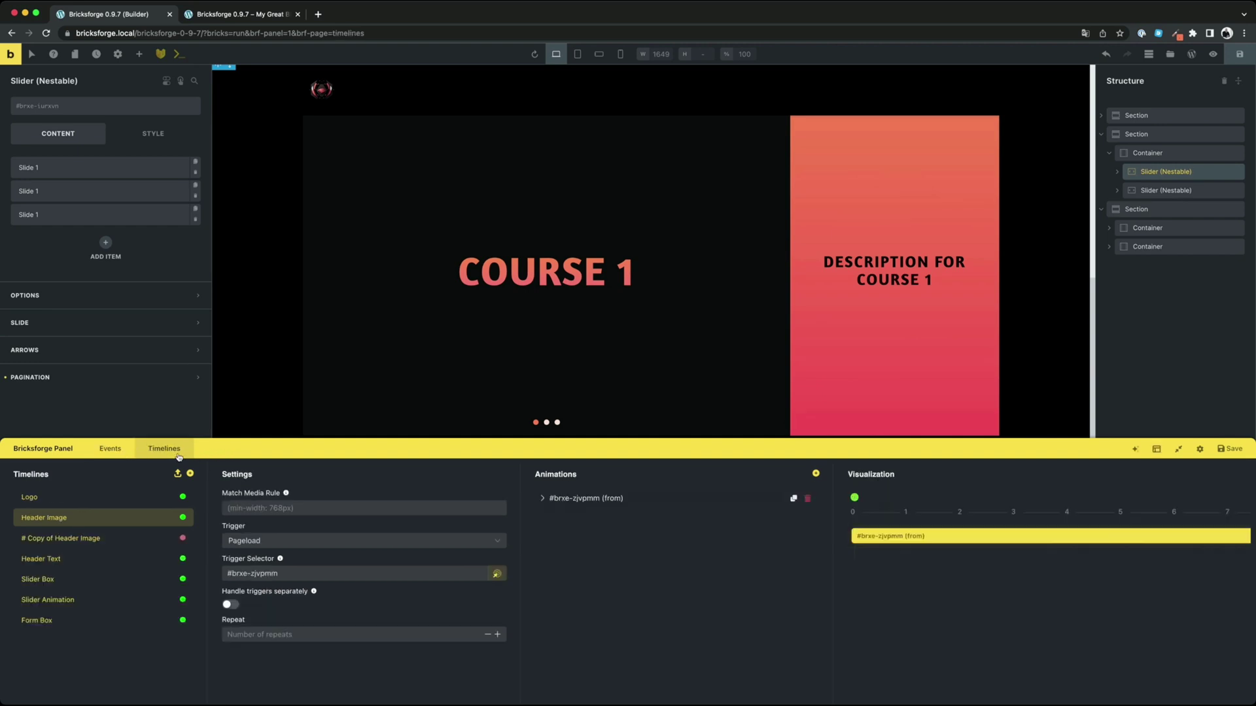
click(68, 601)
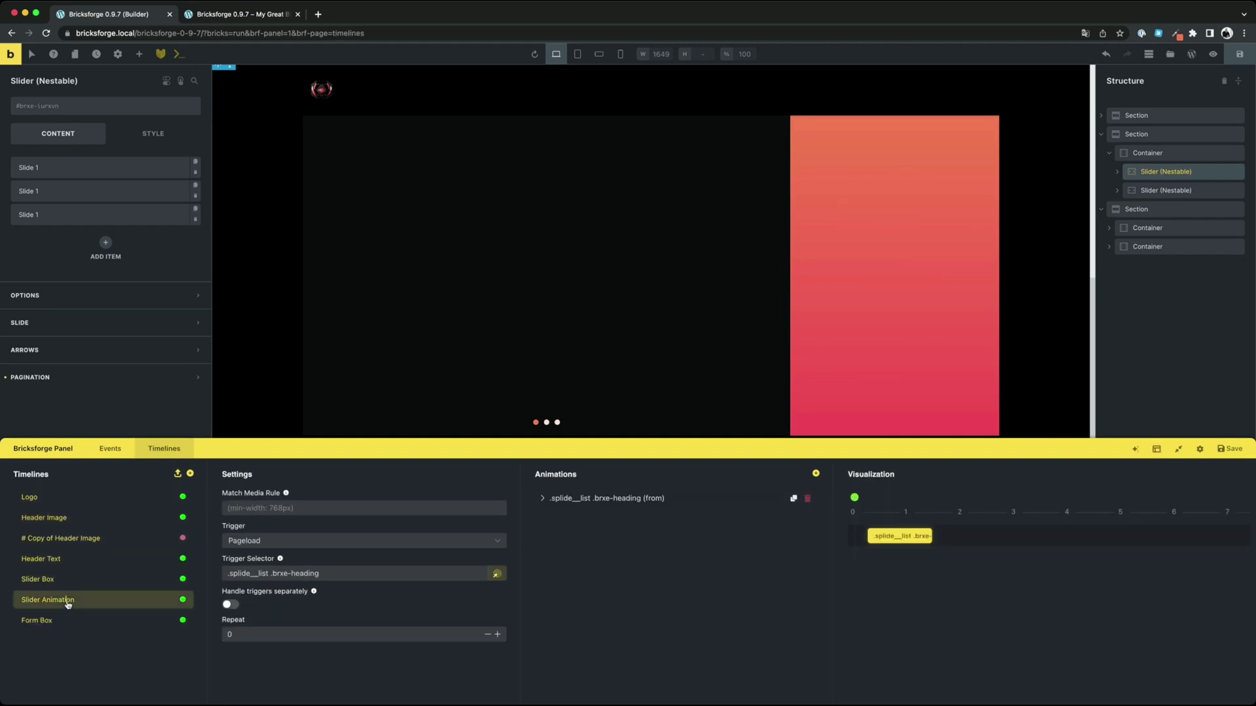
mouse_move(909, 542)
drag(853, 498, 929, 500)
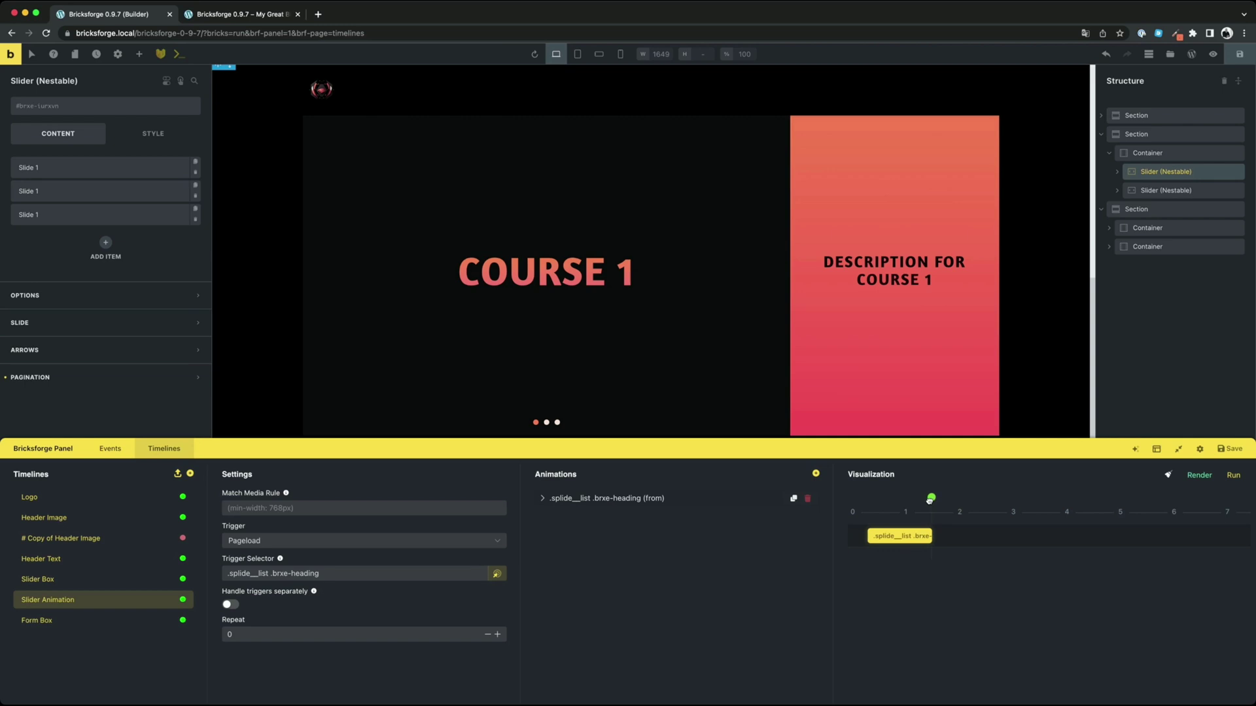
Save the Animate Slider On Move event and show Course 2 on the live page
click(122, 453)
click(1230, 449)
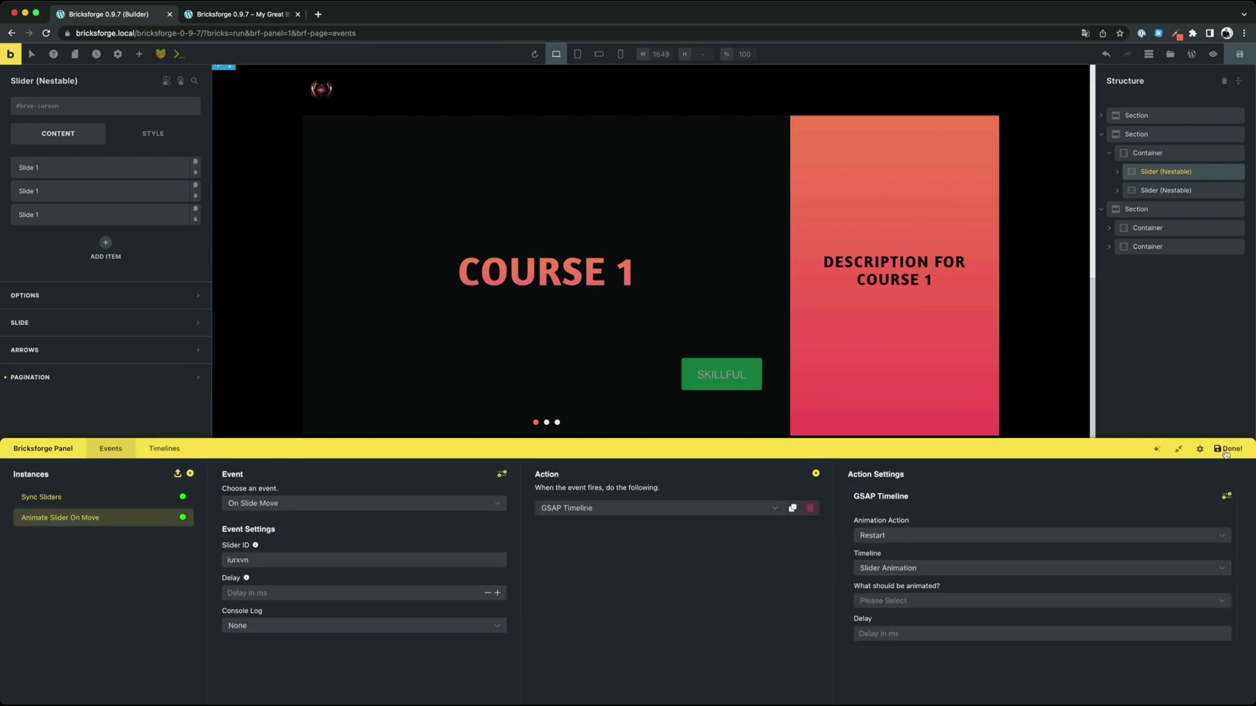
key(ctrl+Tab)
click(523, 520)
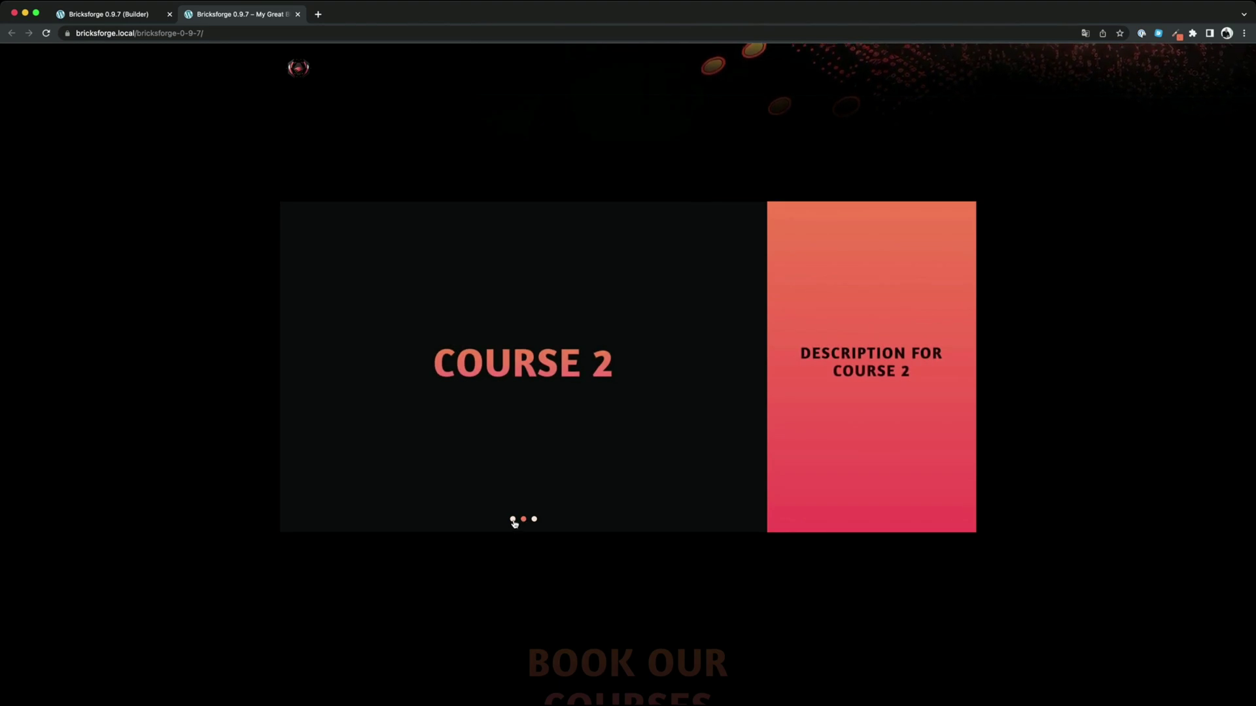
Switch the live slider to Course 1, then Course 3, watching each blur in
click(513, 520)
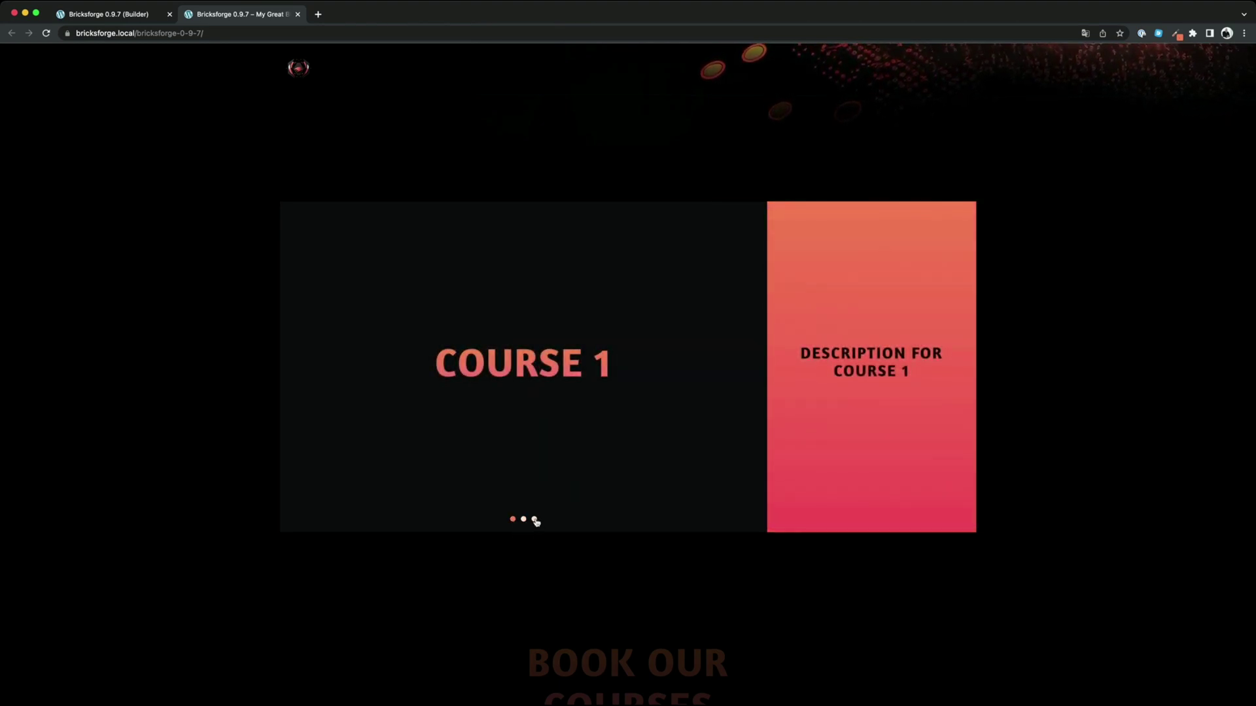
click(534, 520)
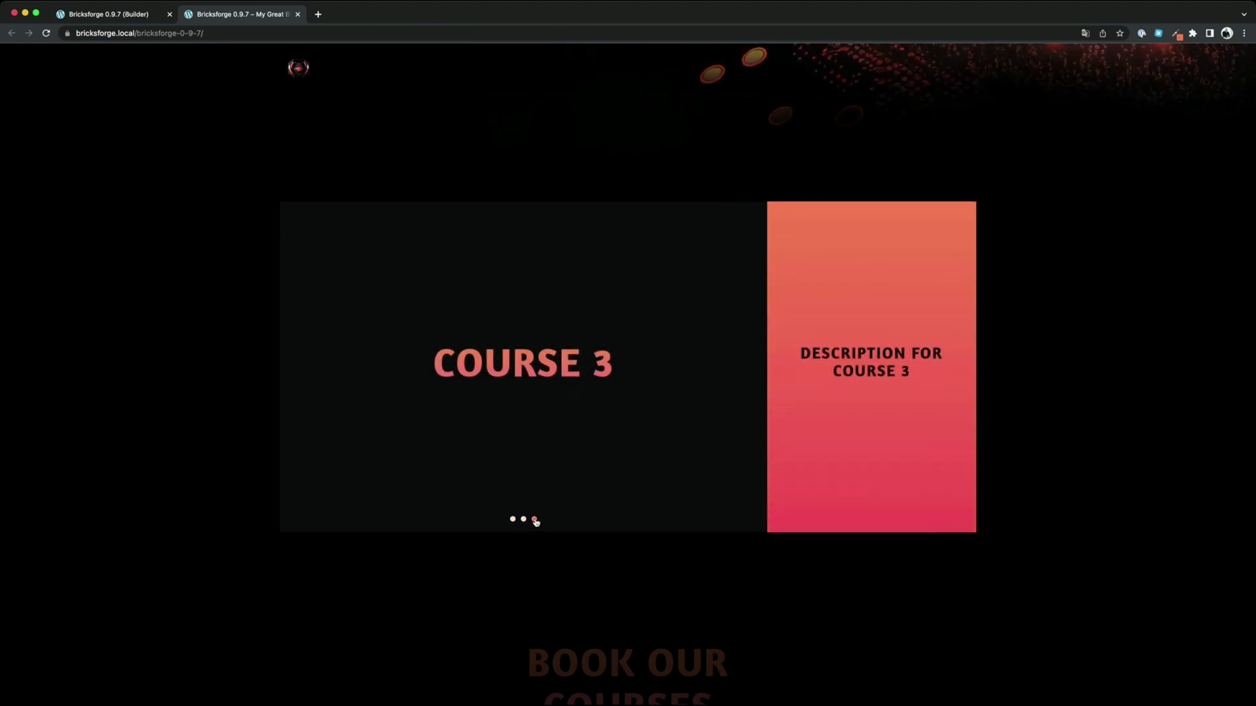